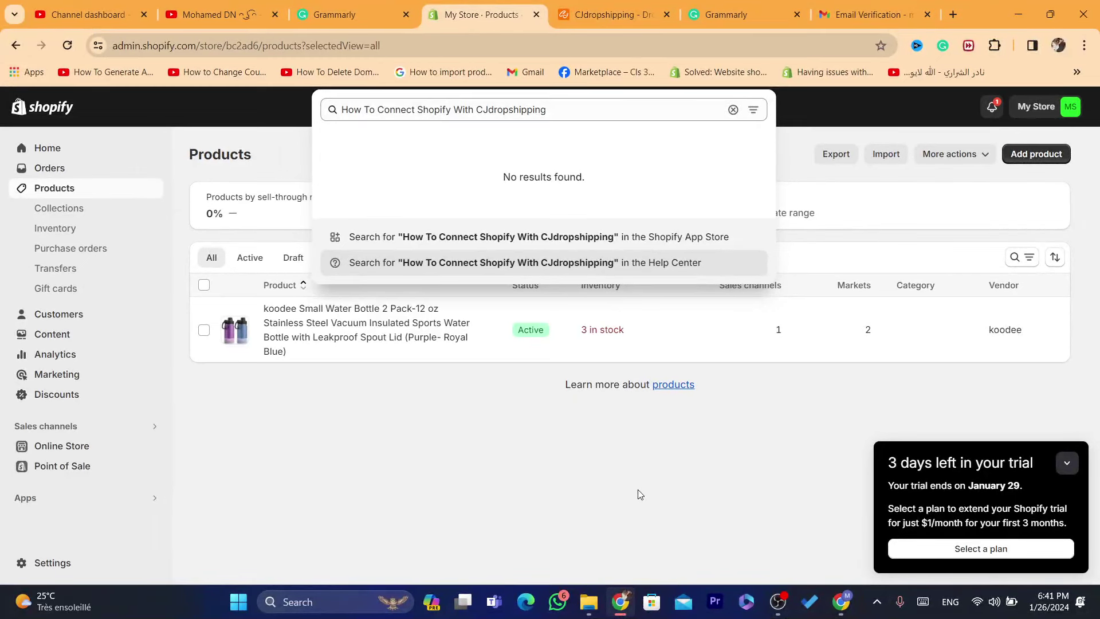
Dismiss the Shopify admin search and switch to the CJdropshipping homepage.
click(640, 494)
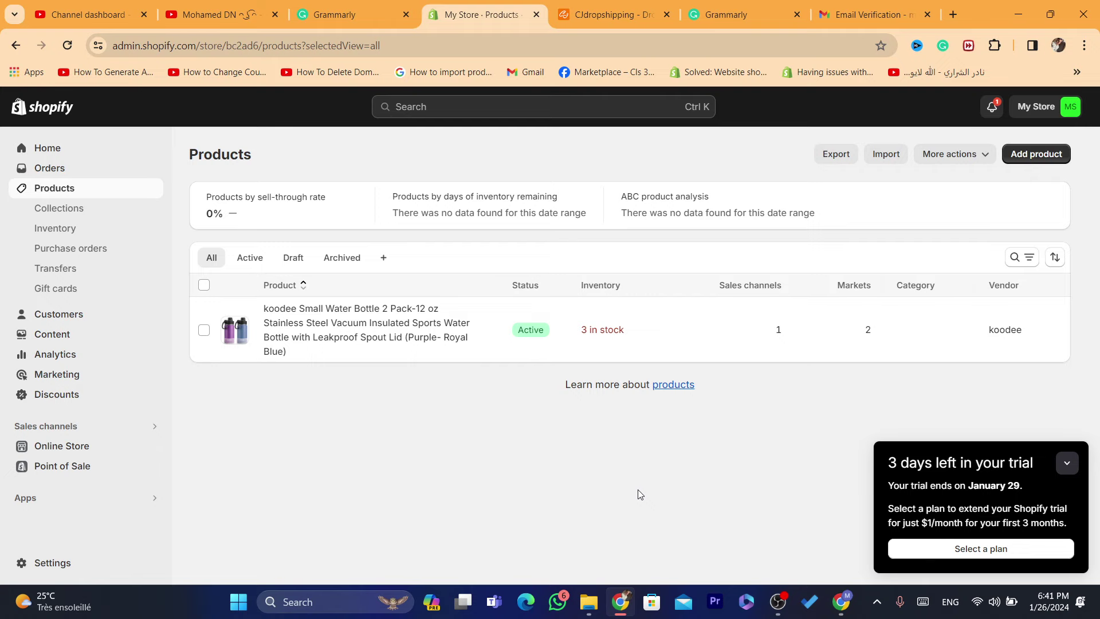
click(630, 7)
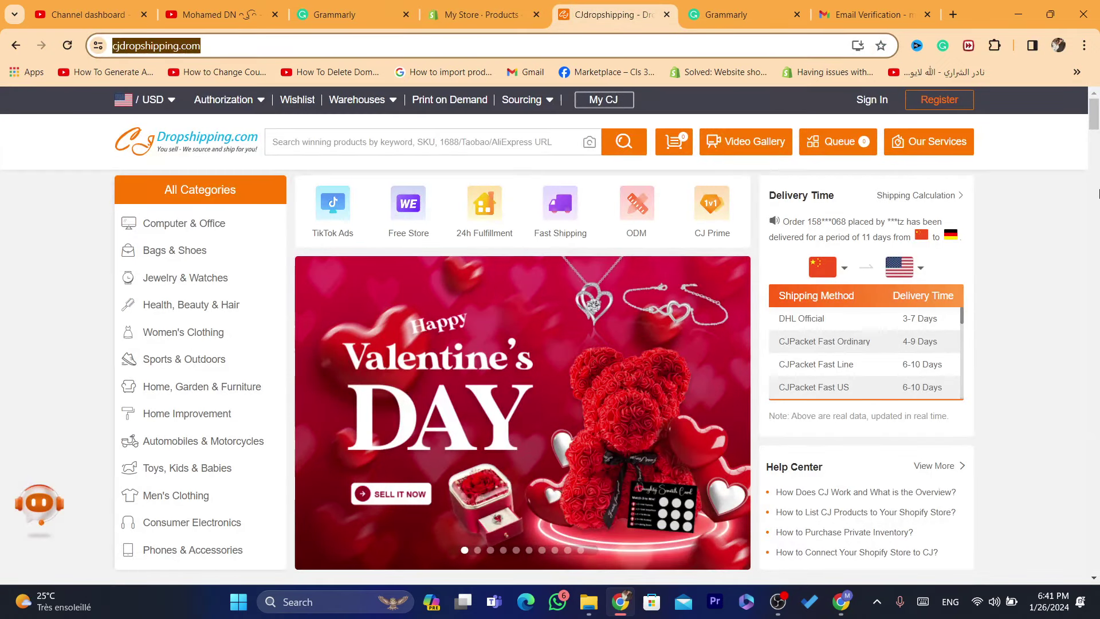
drag(1097, 100, 1082, 133)
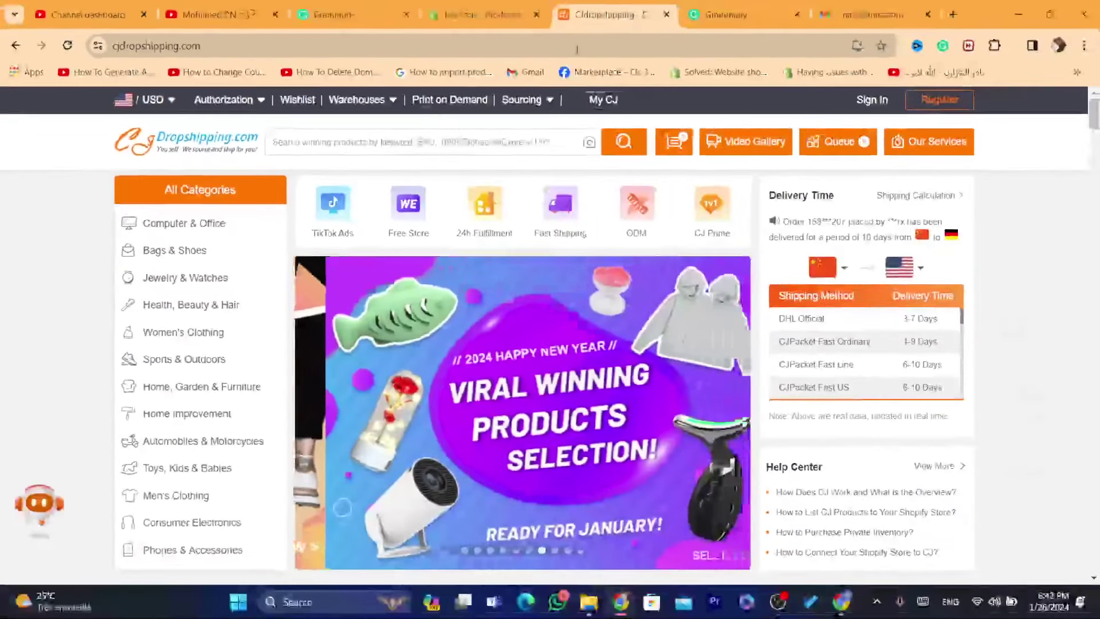
Register for a CJdropshipping account using the existing Google account and dismiss the welcome assistant.
click(327, 102)
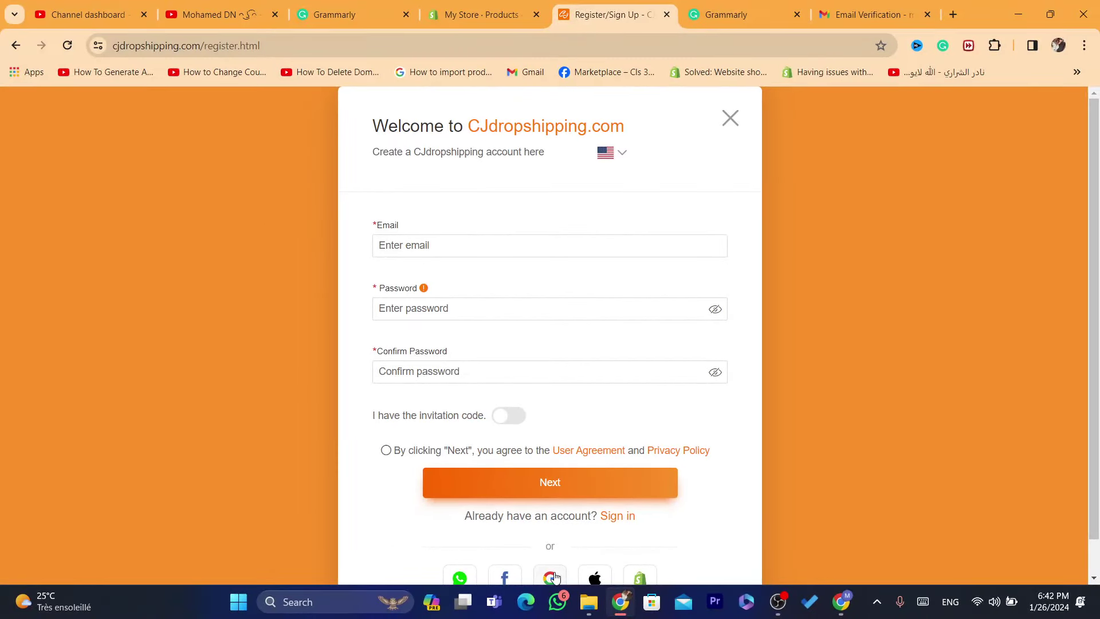
scroll(1098, 280, down, 1)
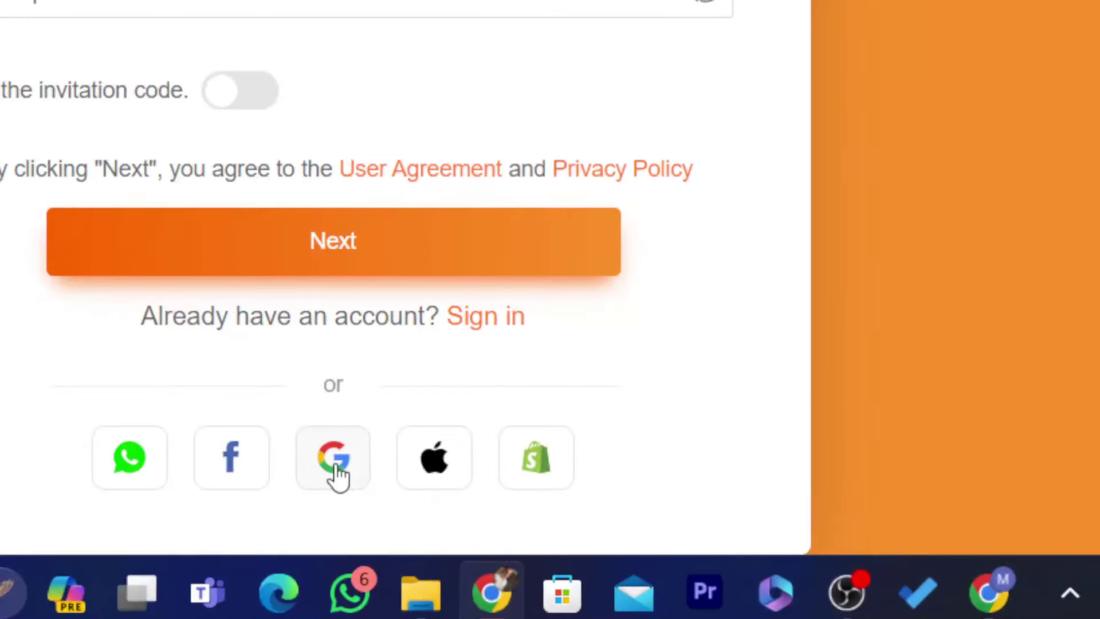
click(337, 466)
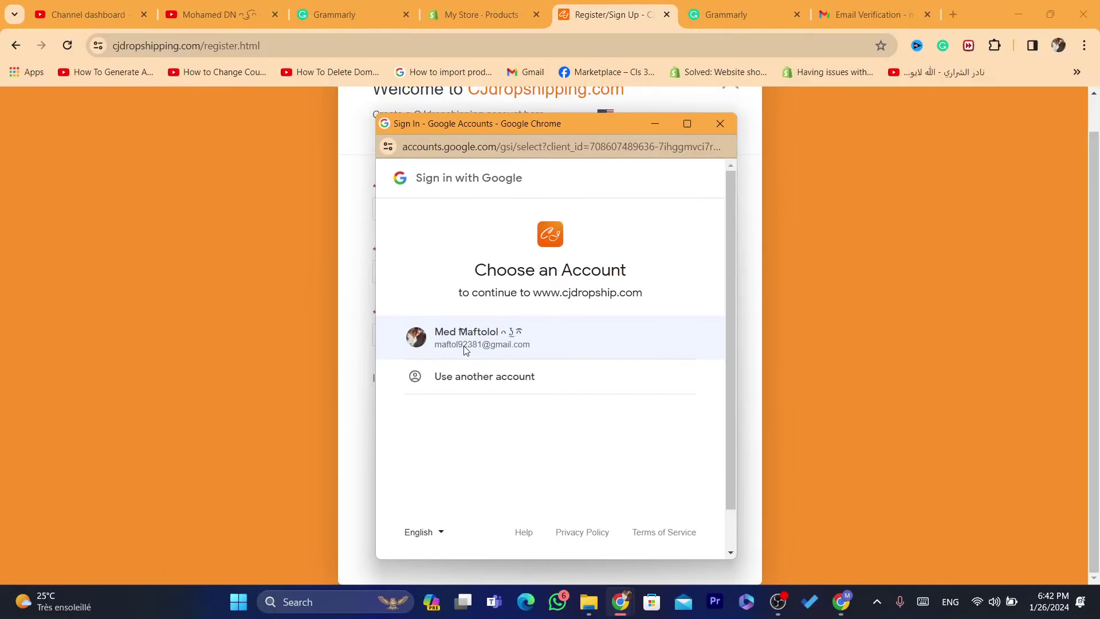
click(465, 350)
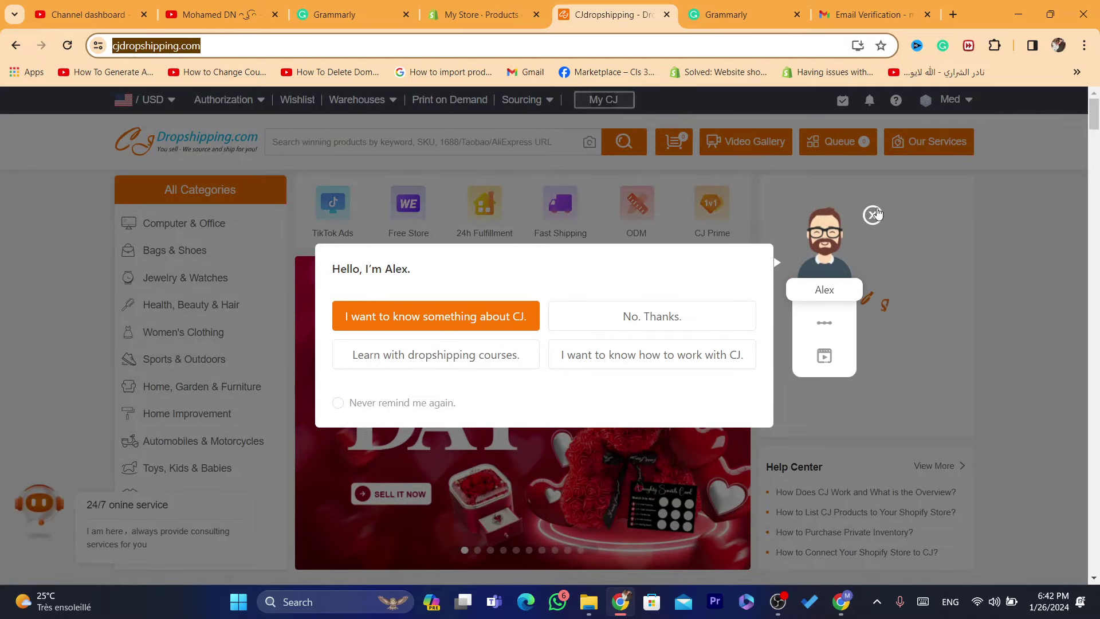
click(871, 213)
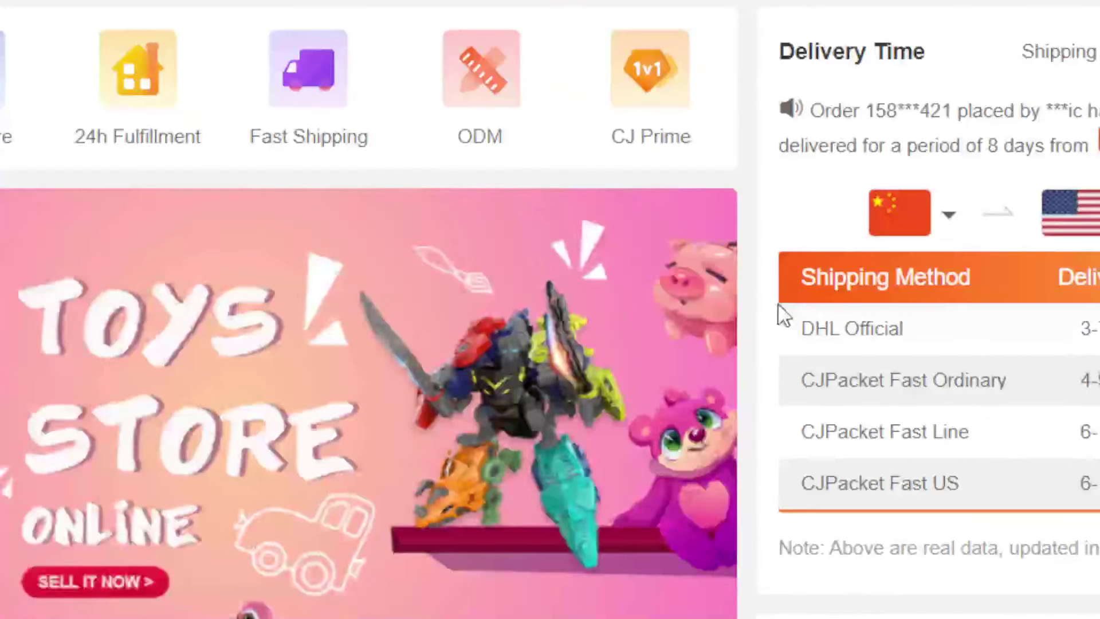
Review the shipping methods and their delivery times in the homepage's Delivery Time section.
drag(770, 309, 973, 377)
click(758, 321)
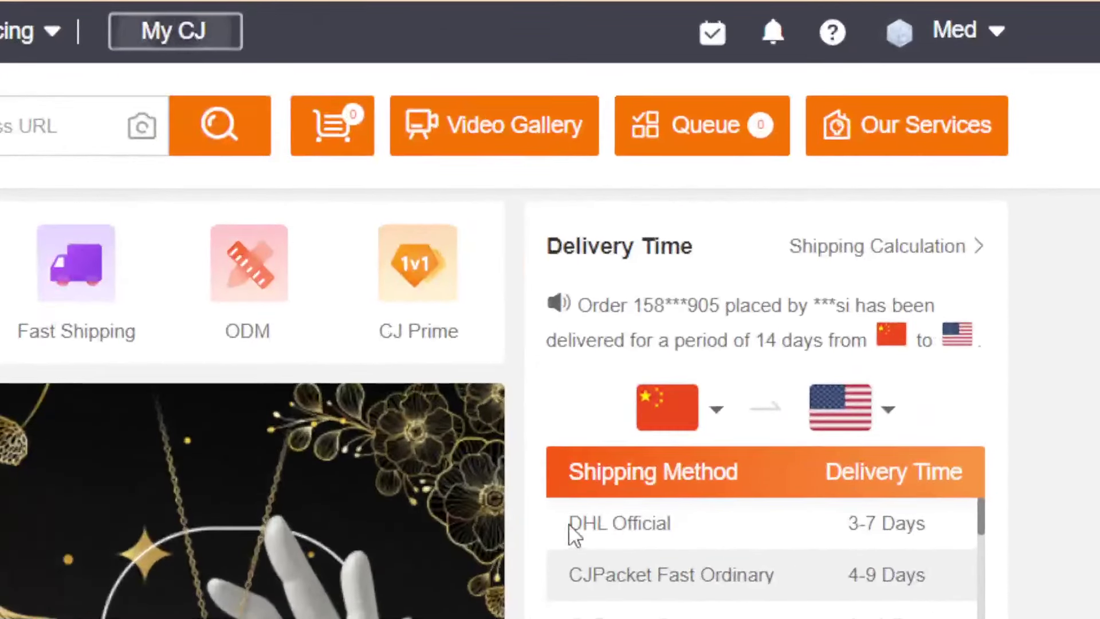
drag(683, 411, 769, 414)
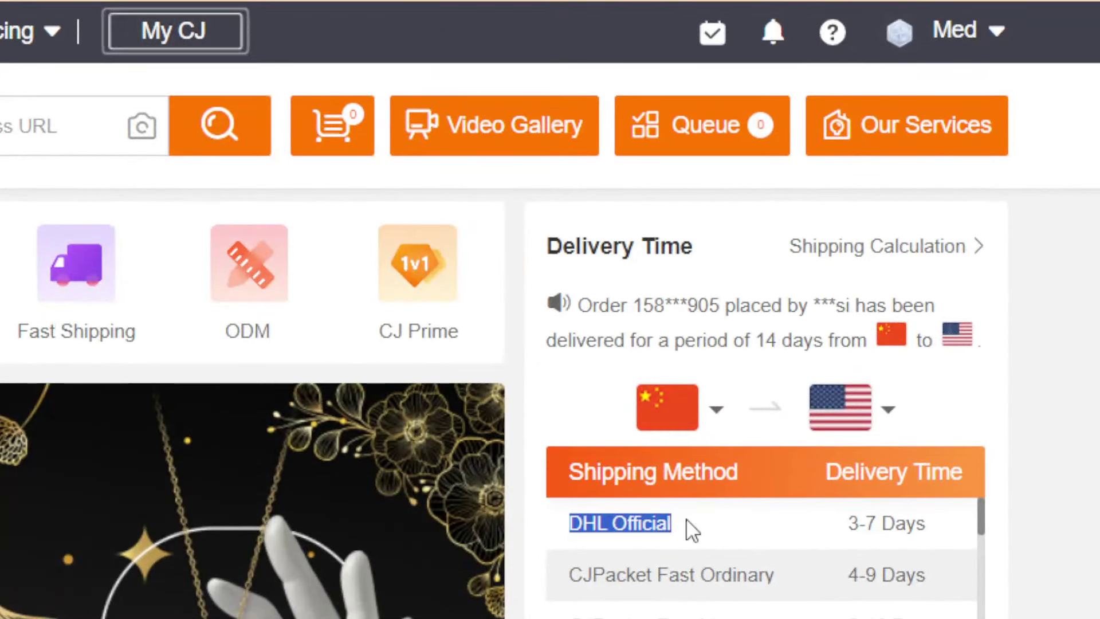
click(868, 518)
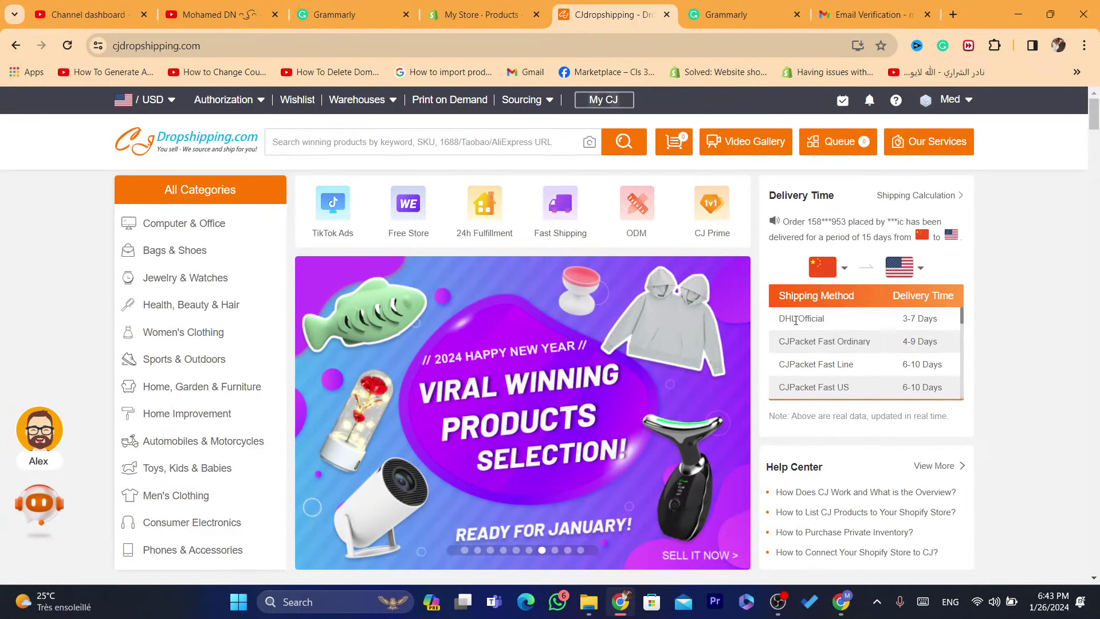
drag(795, 319, 866, 362)
click(867, 360)
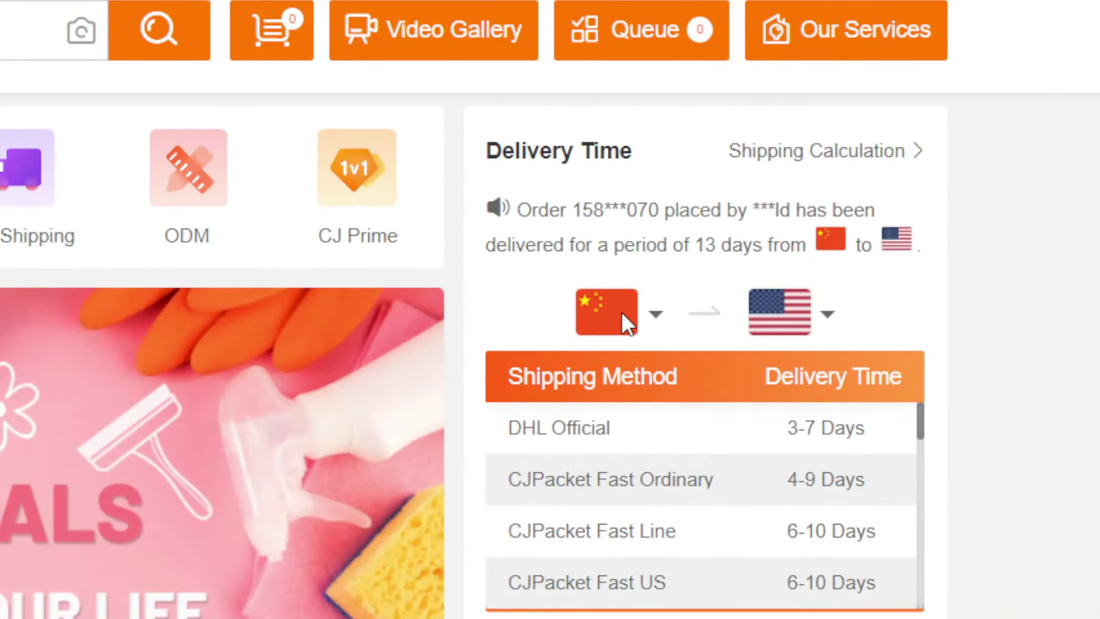
Look through the available ship-from countries for the delivery time estimate, leaving China selected.
click(622, 314)
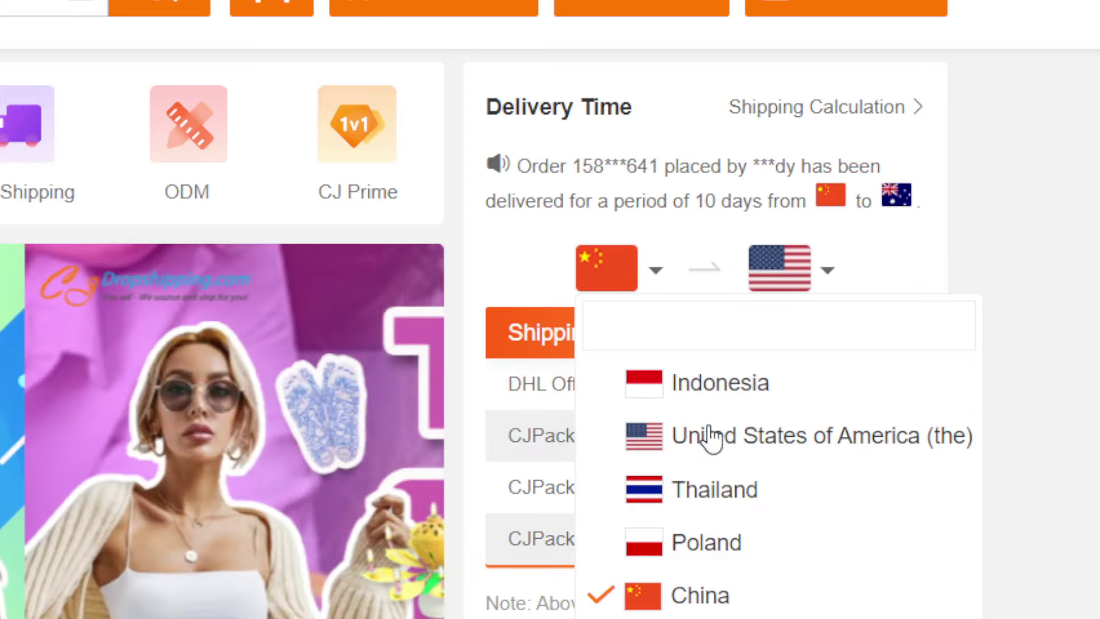
click(975, 185)
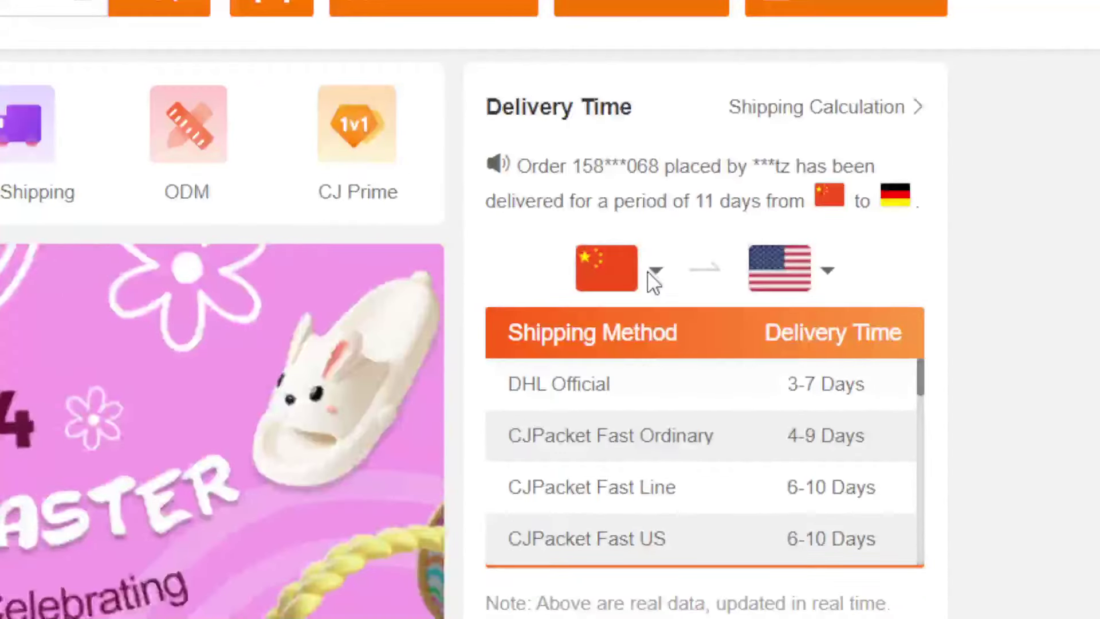
click(842, 268)
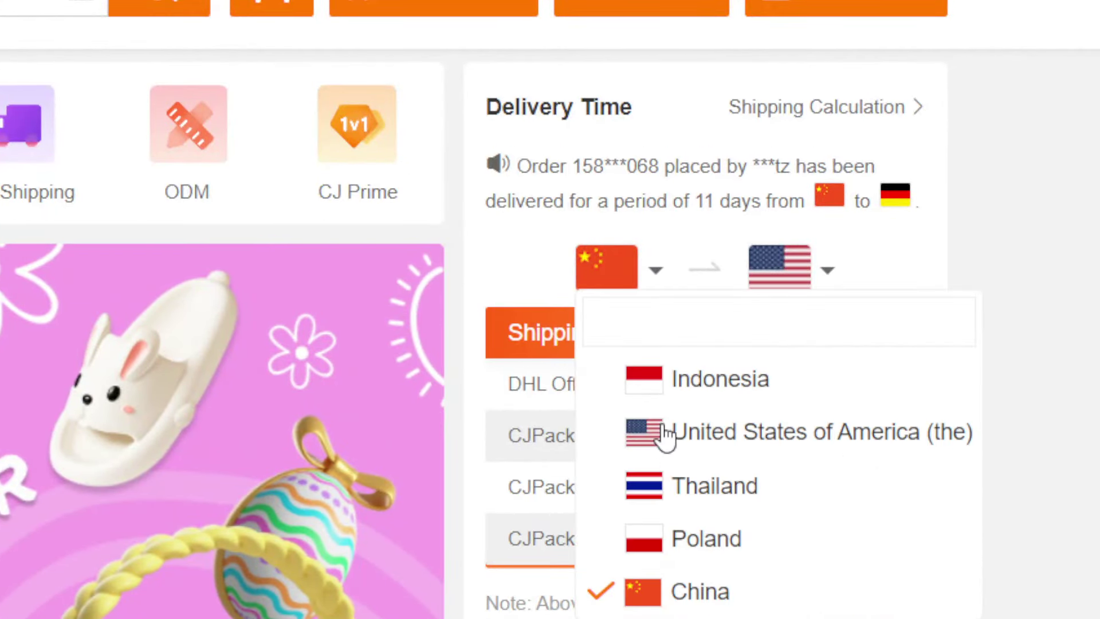
click(1020, 229)
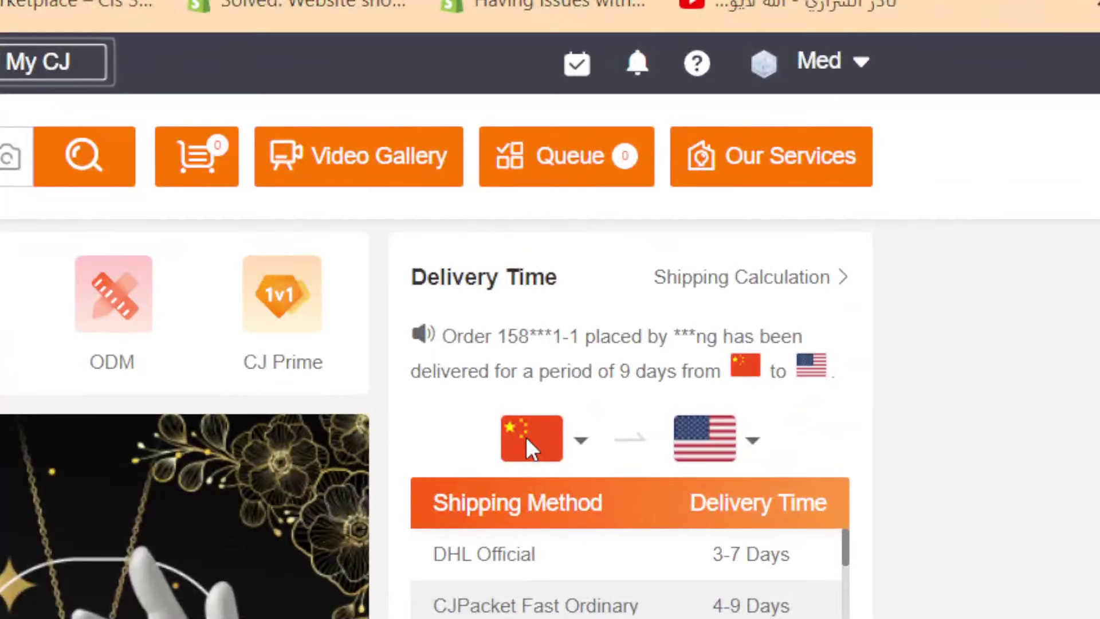
click(821, 270)
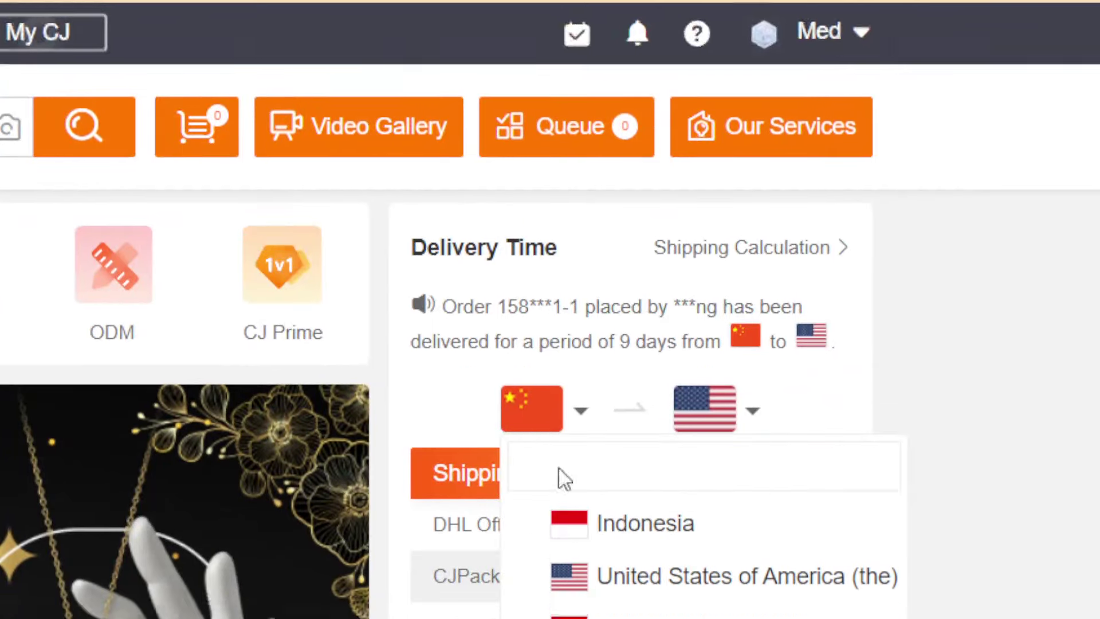
click(847, 198)
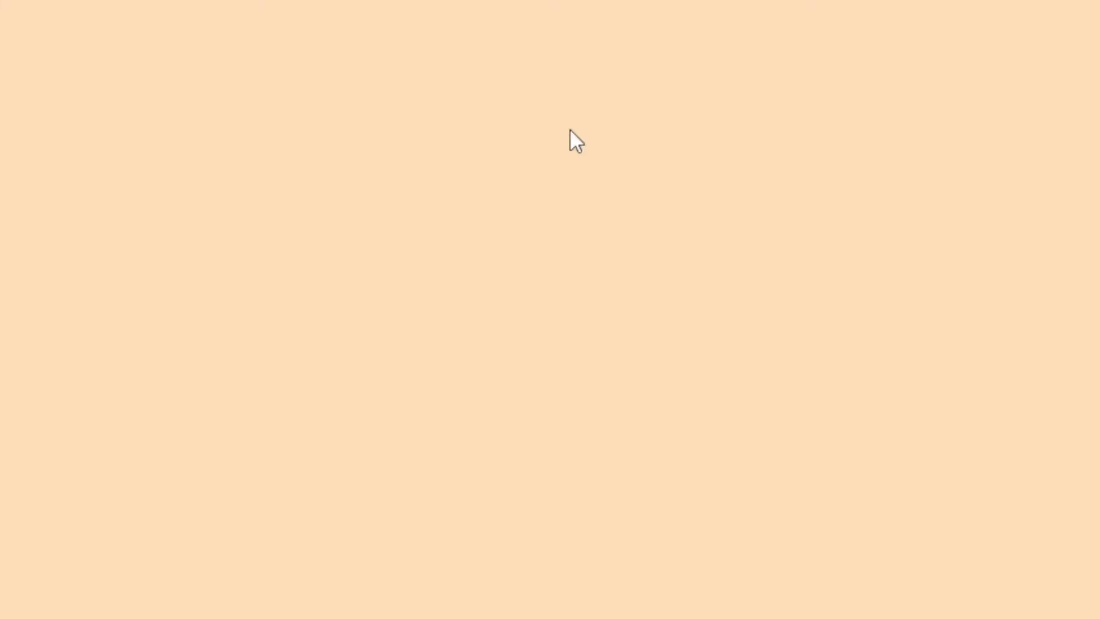
Open the Shipping Cost Calculation page, examine its form, and return to the CJdropshipping homepage.
click(71, 12)
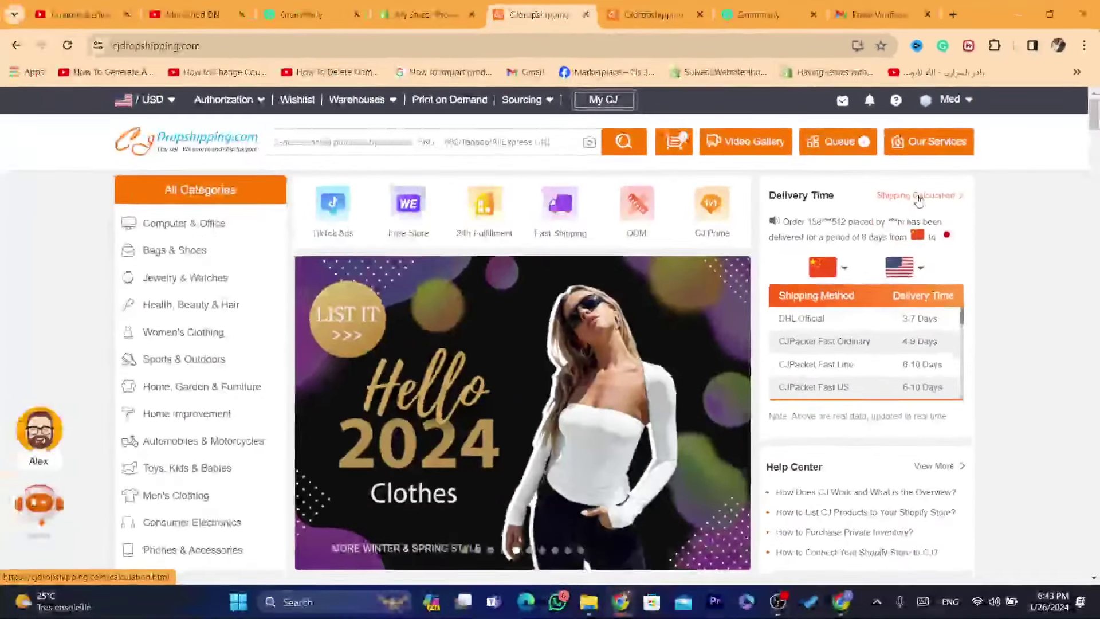
click(915, 196)
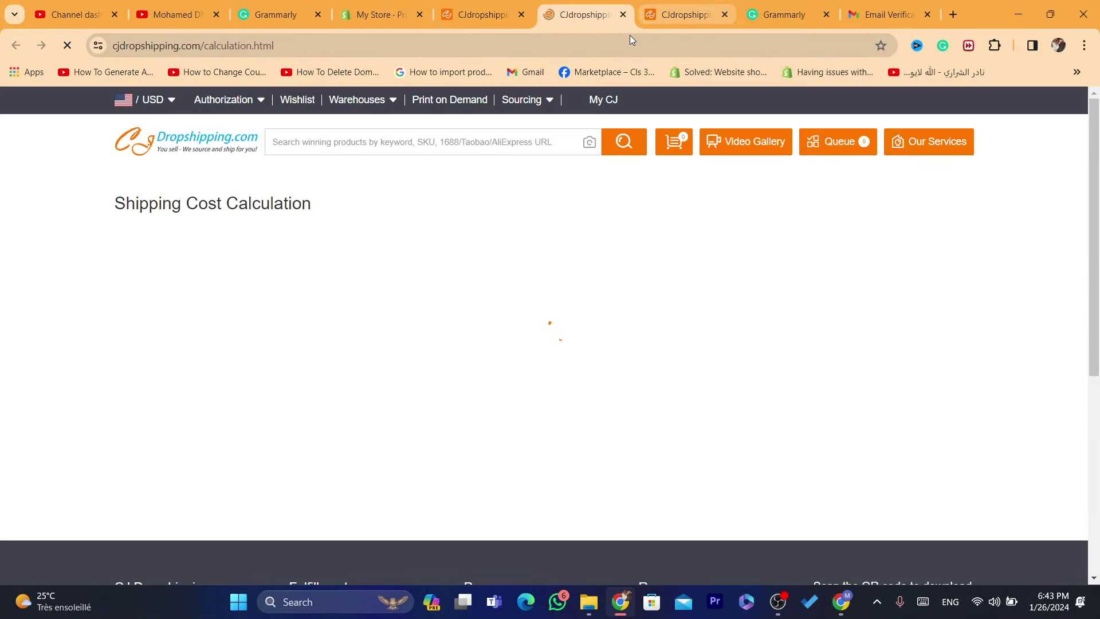
scroll(98, 523, down, 5)
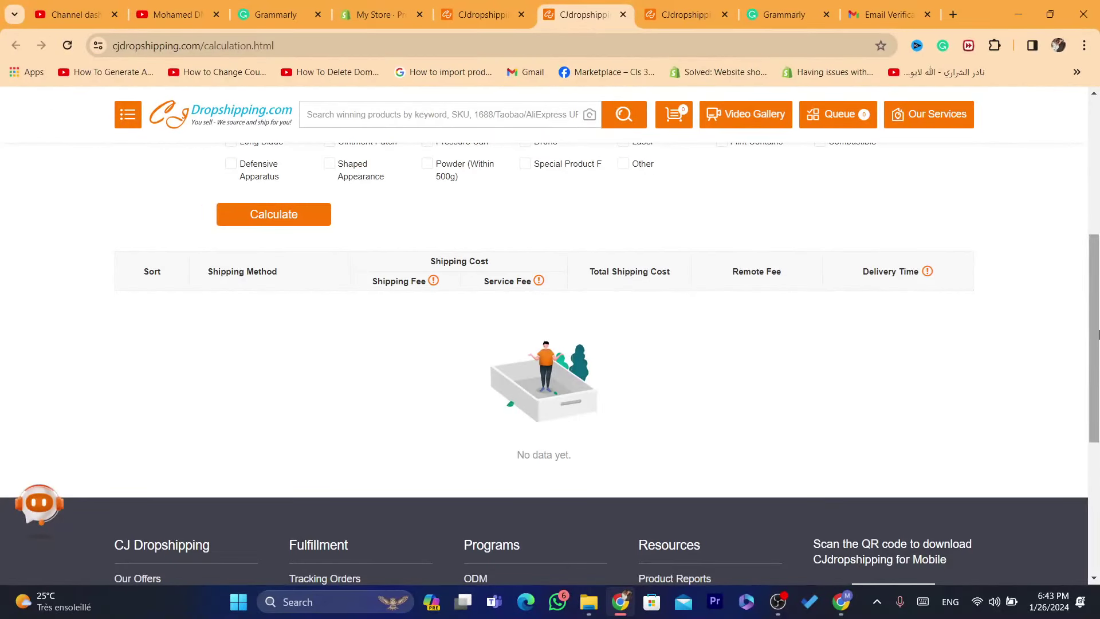
drag(1096, 334, 1013, 123)
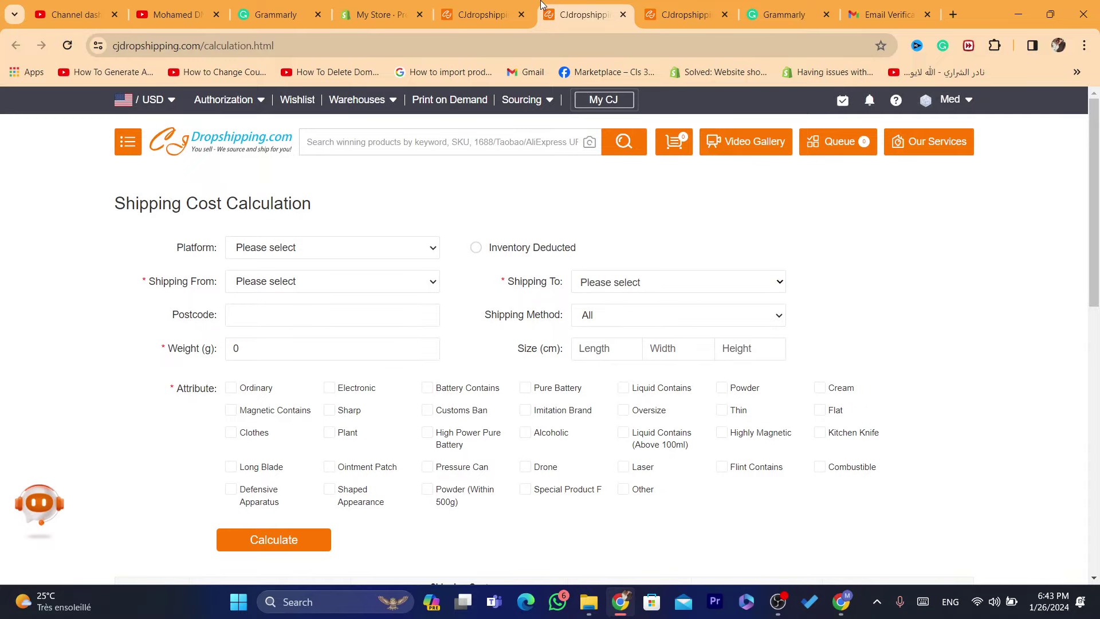
click(496, 5)
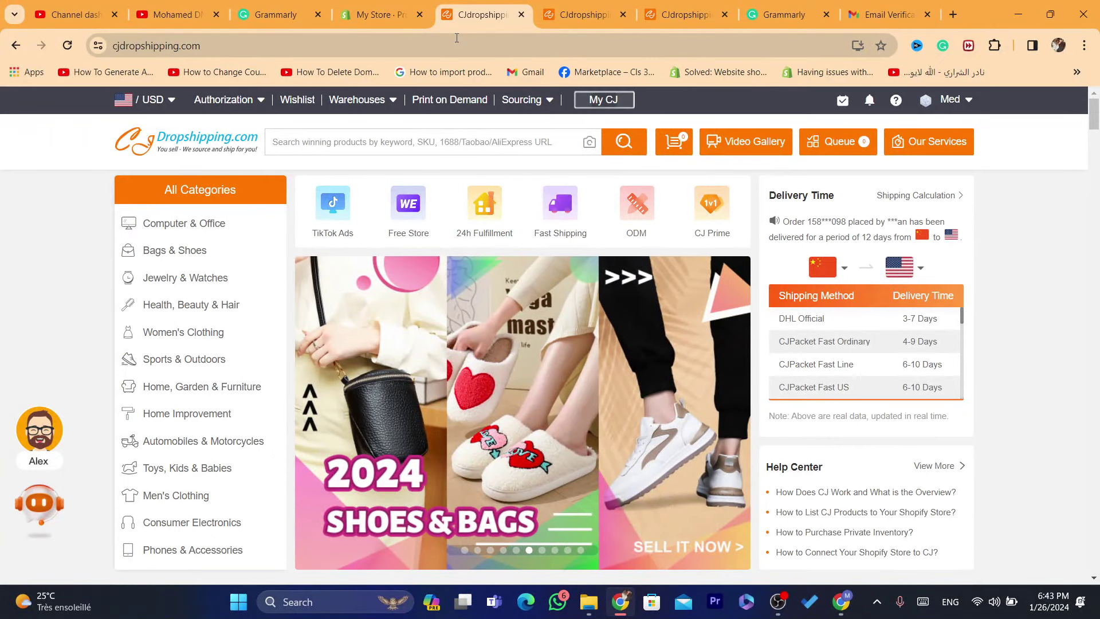
Open the Shopify store authorization page, dismiss the assistant, and start adding a store.
mouse_move(221, 104)
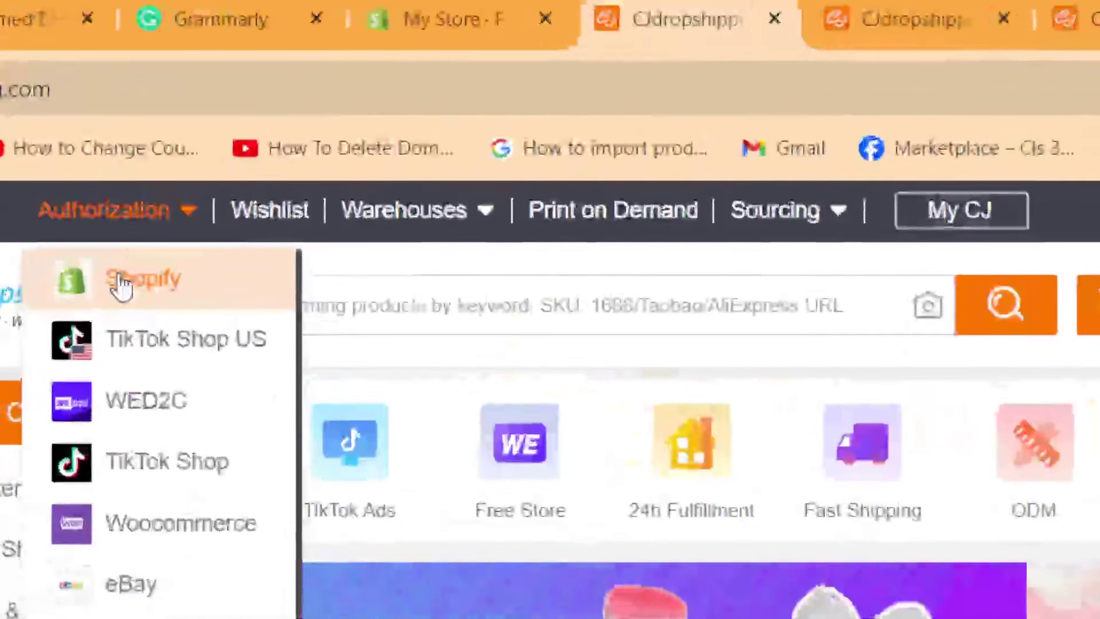
click(123, 280)
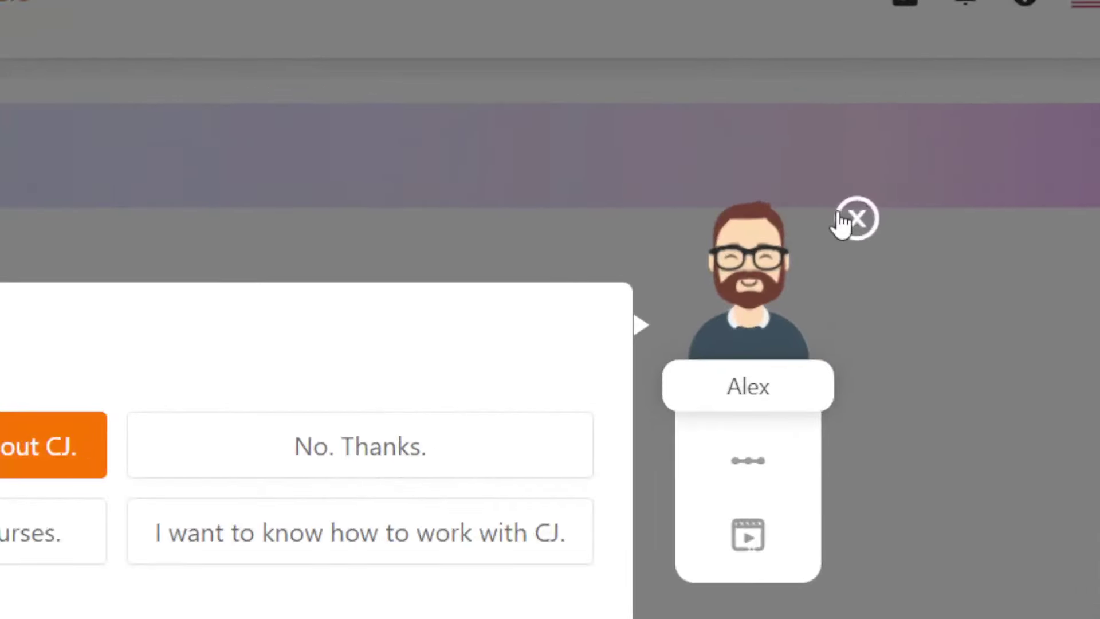
click(841, 219)
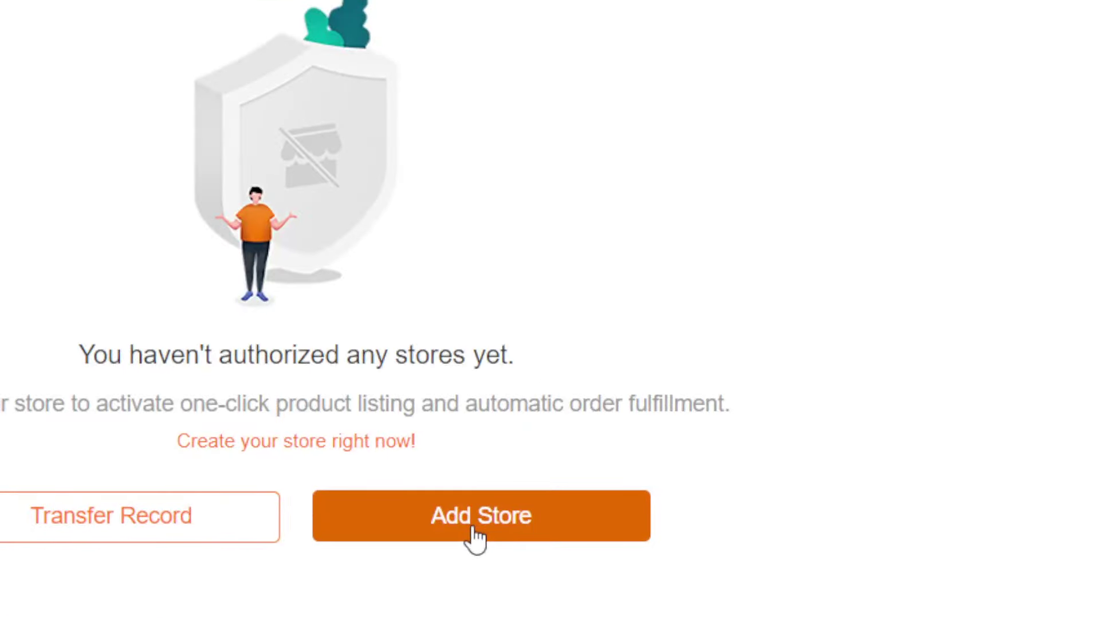
click(681, 532)
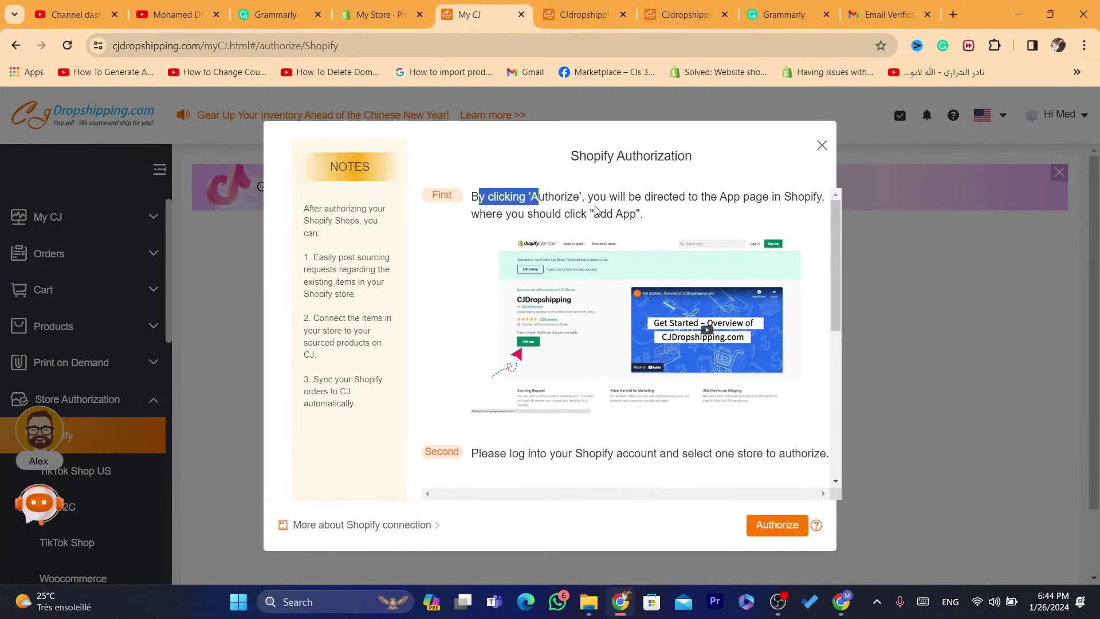
Read the Shopify authorization instructions, proceed with the authorization, and install the CJdropshipping: Much Faster app on the store.
drag(596, 211, 613, 213)
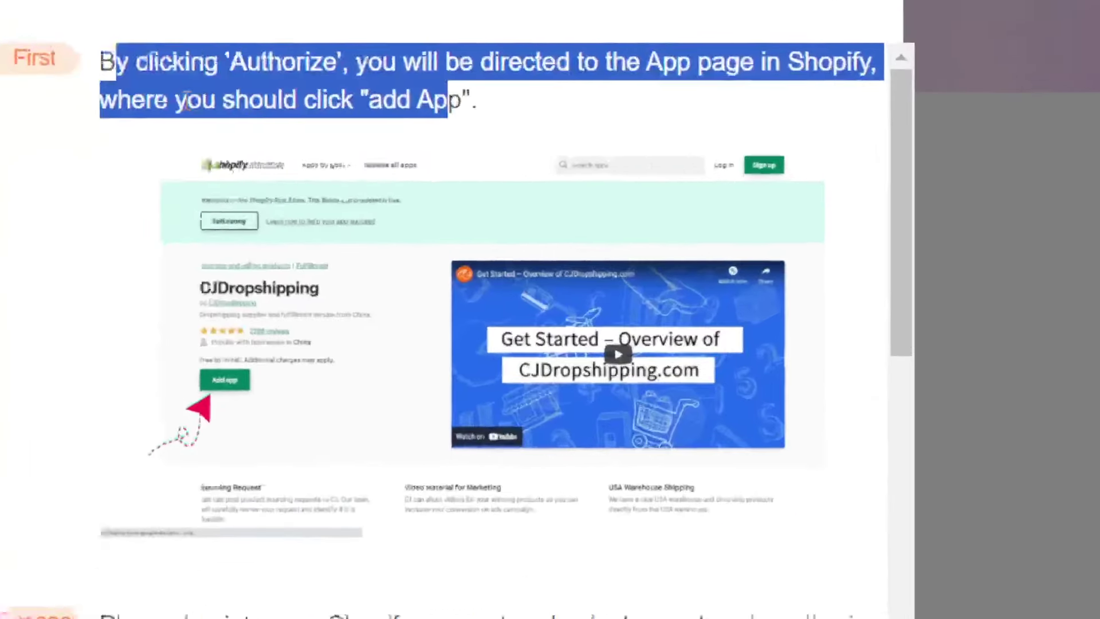
drag(503, 214, 684, 214)
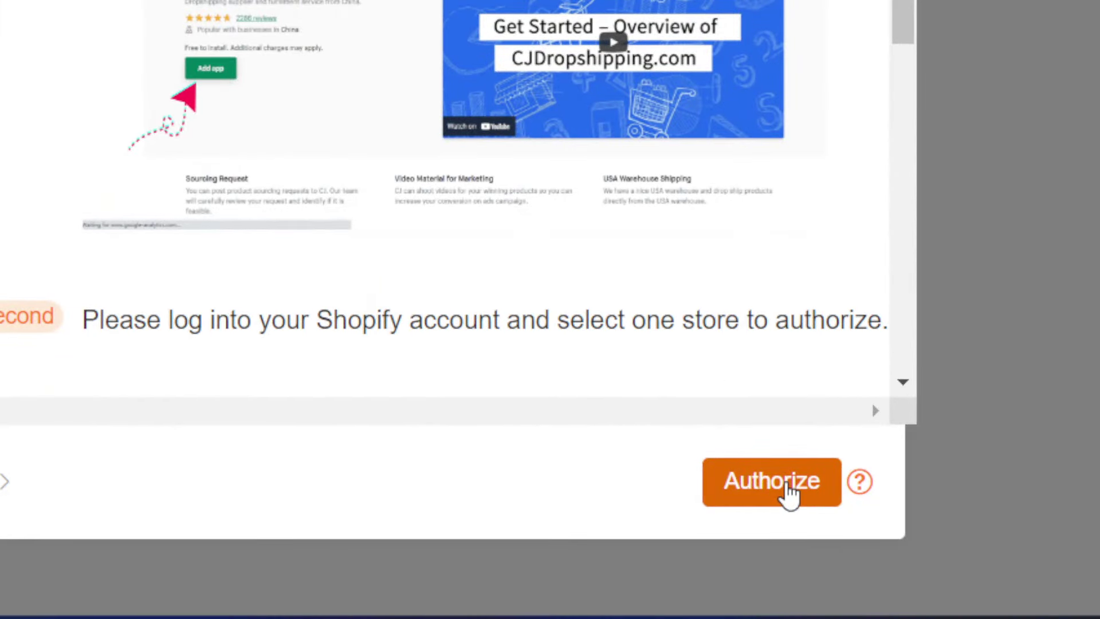
click(789, 492)
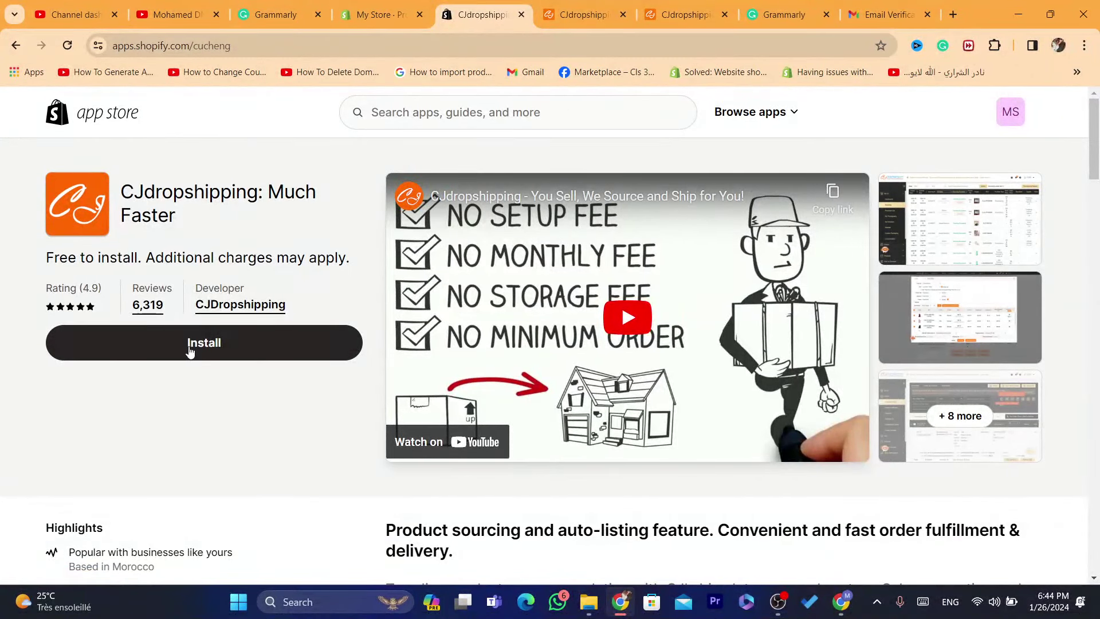
click(190, 348)
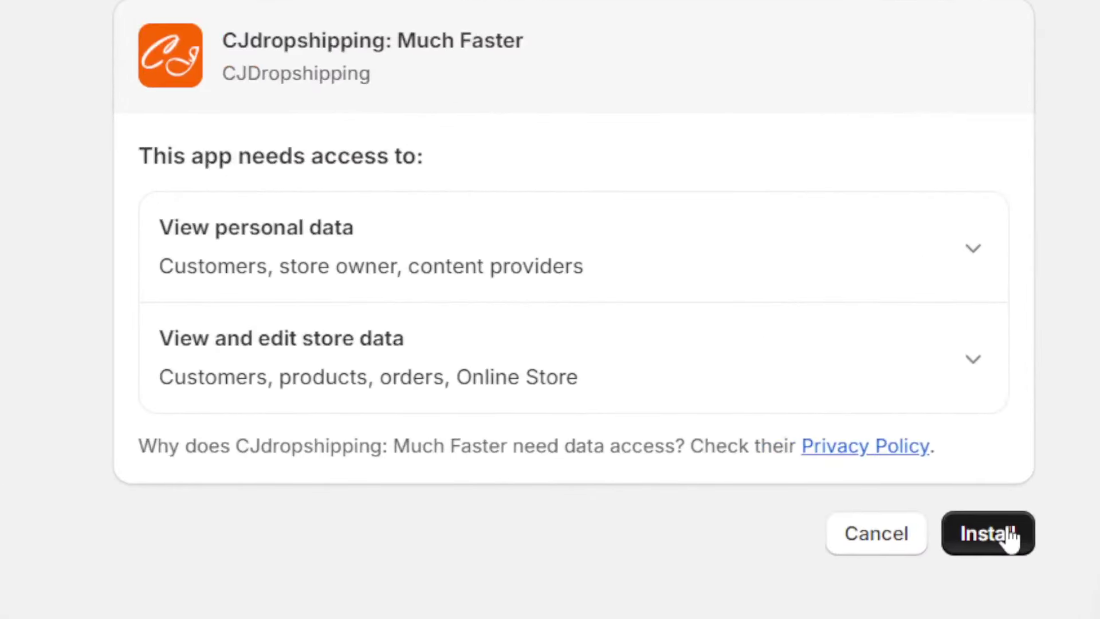
click(822, 420)
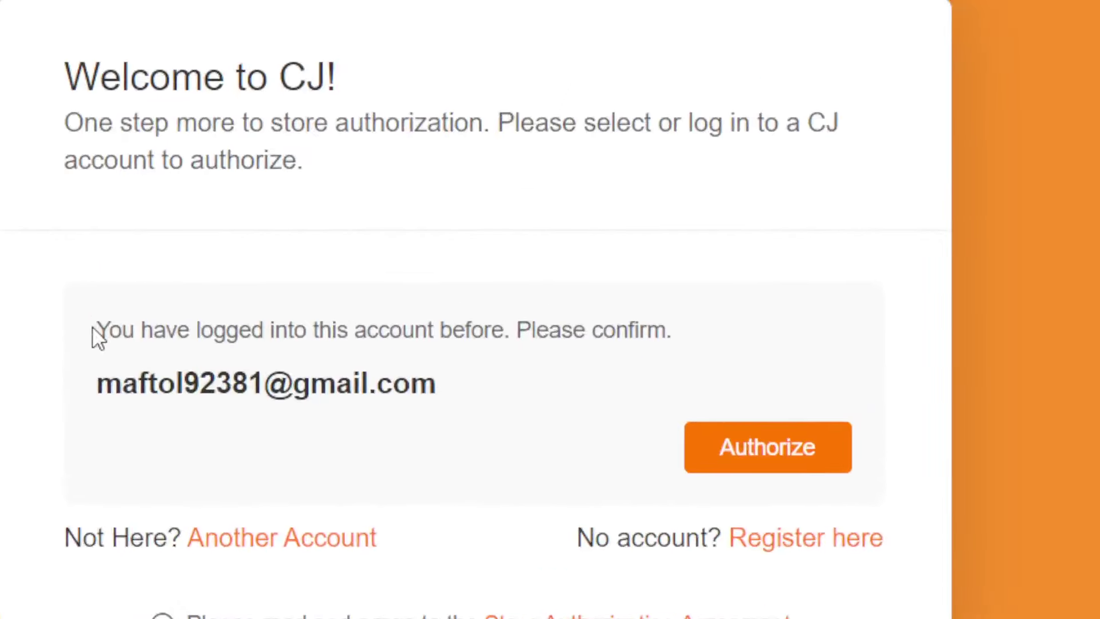
Authorize the store with the previously logged-in CJ account and agree to the Store Authorization Agreement.
drag(380, 330, 545, 345)
click(465, 371)
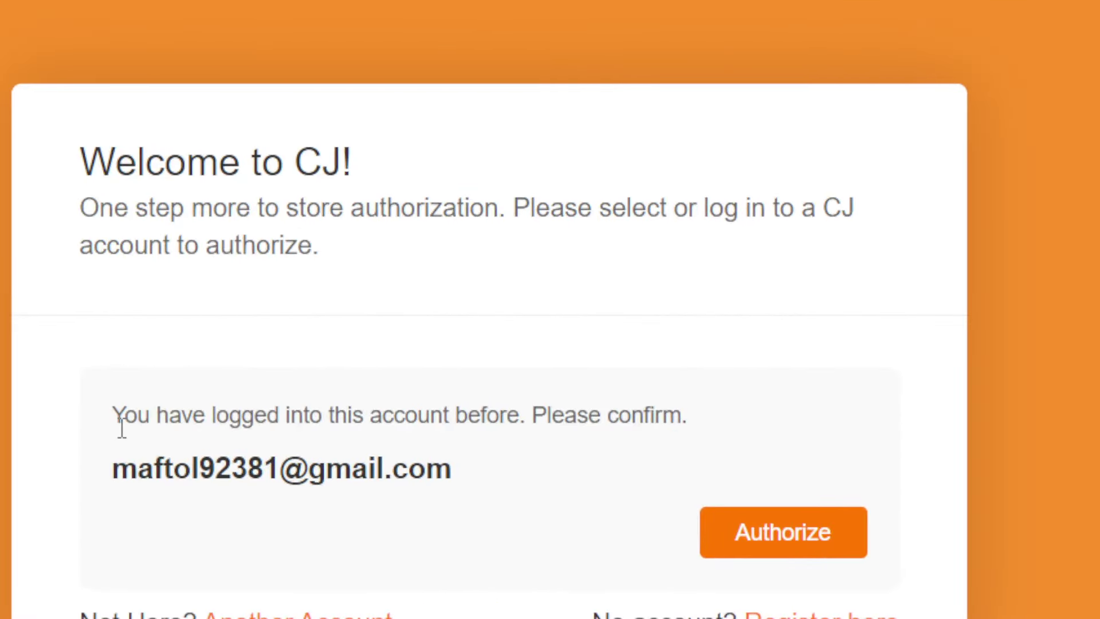
drag(118, 423, 497, 471)
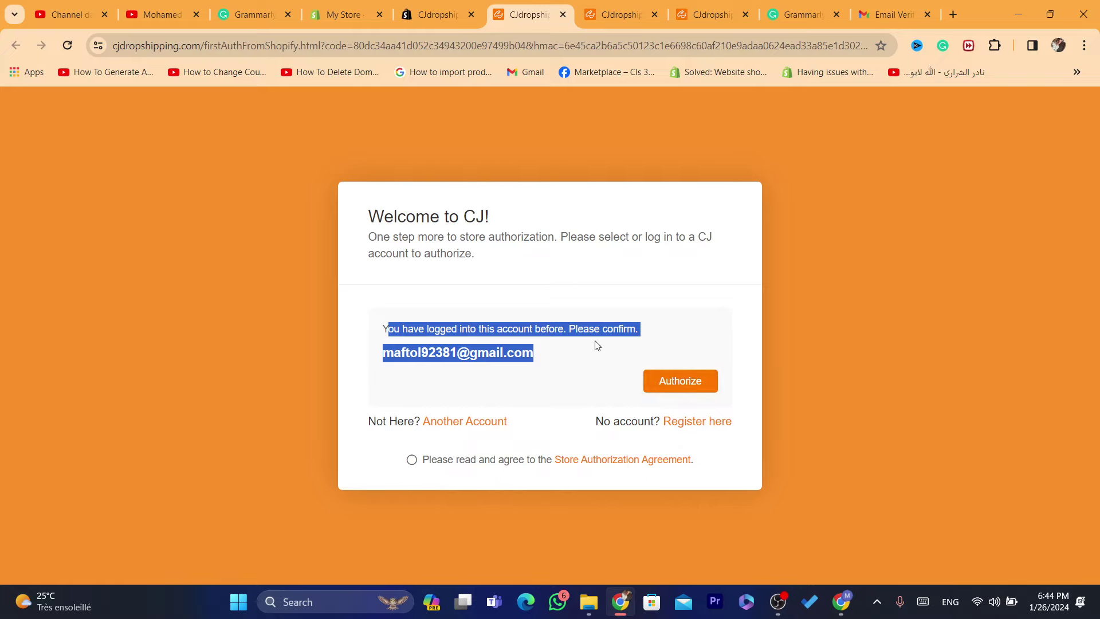
click(664, 381)
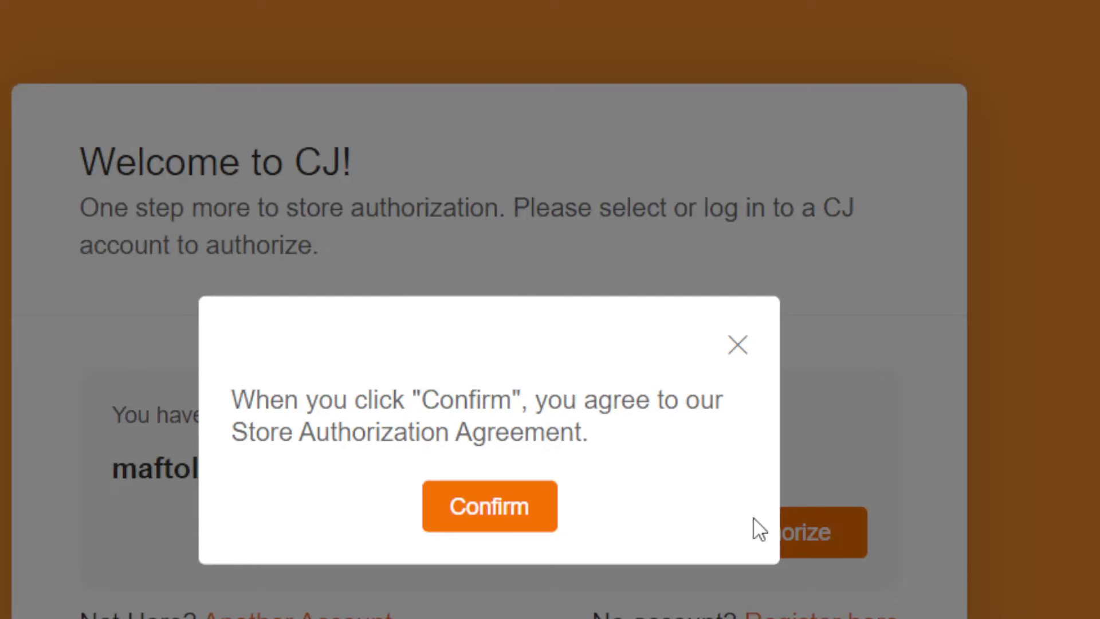
click(526, 525)
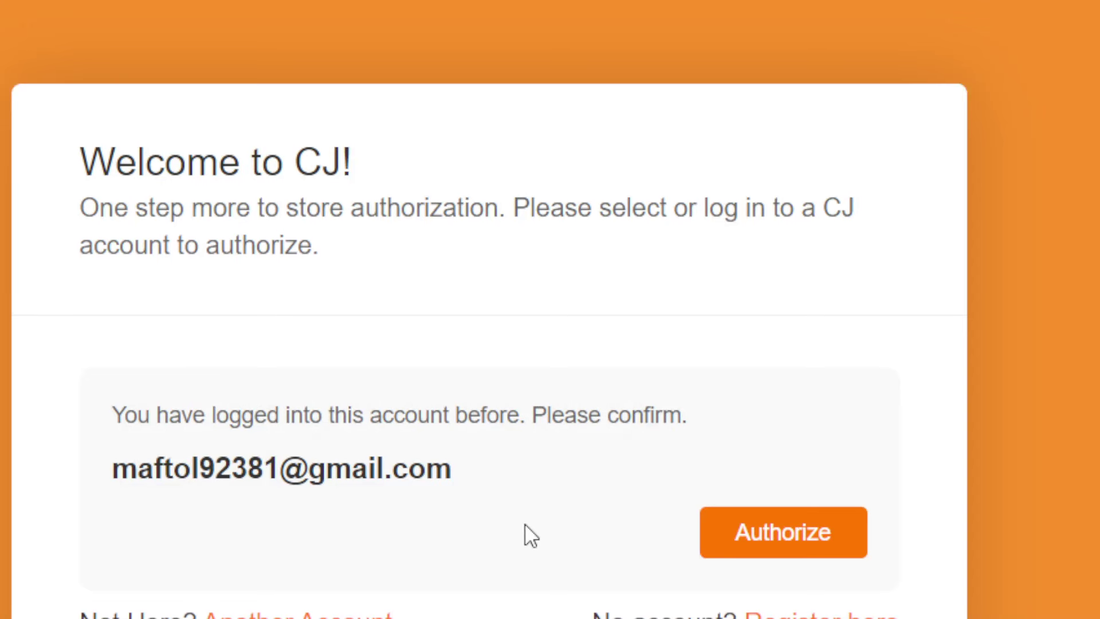
click(741, 535)
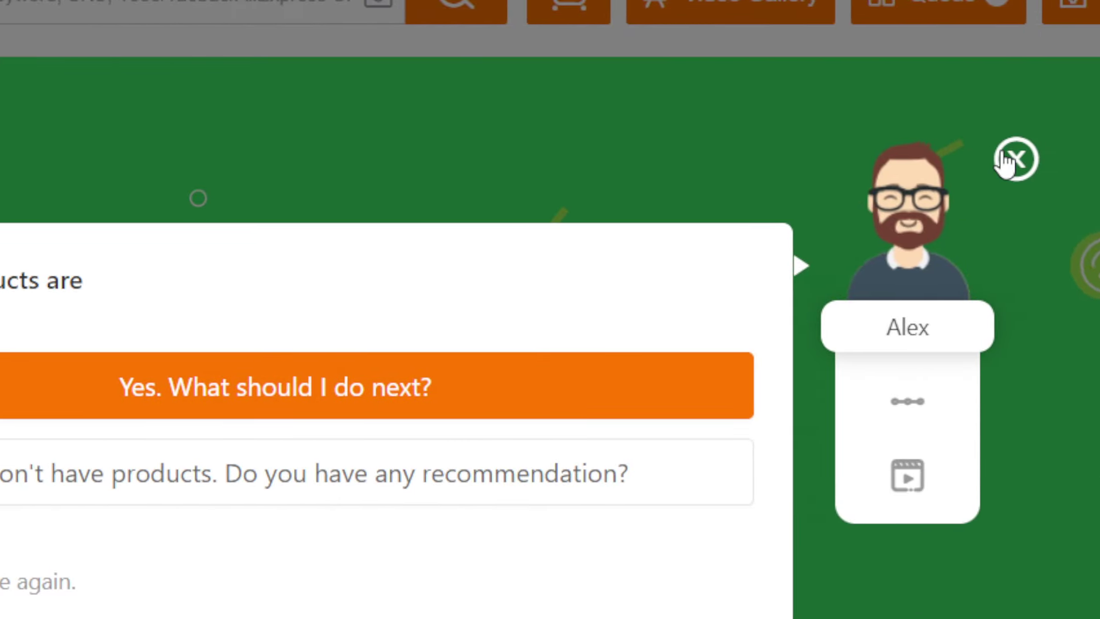
Dismiss the assistant and look over the store authorization result page.
click(1006, 162)
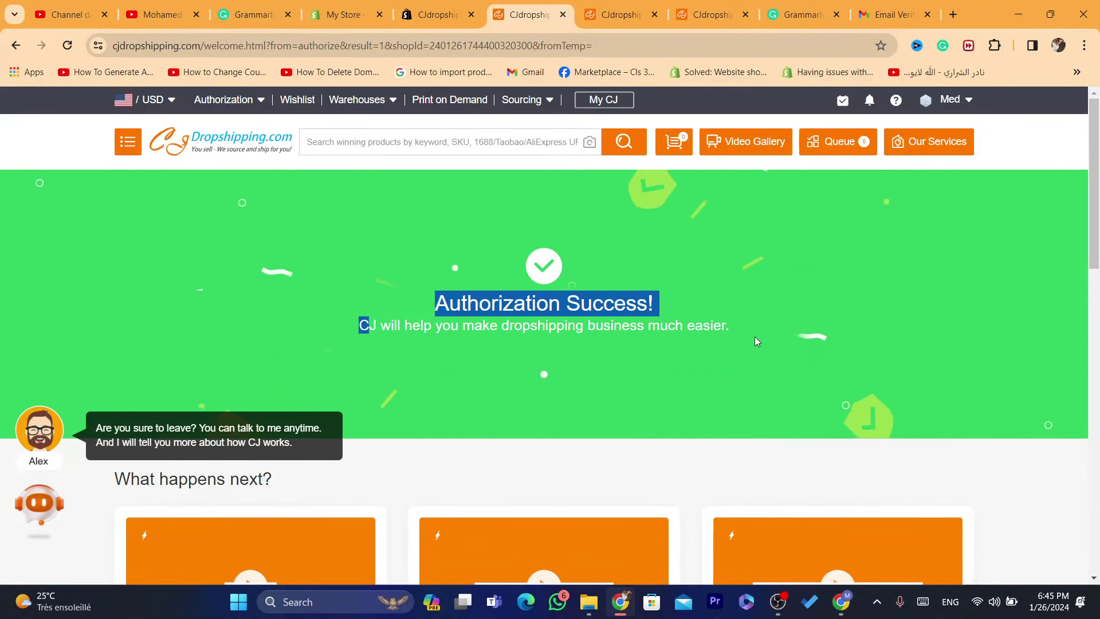
click(754, 335)
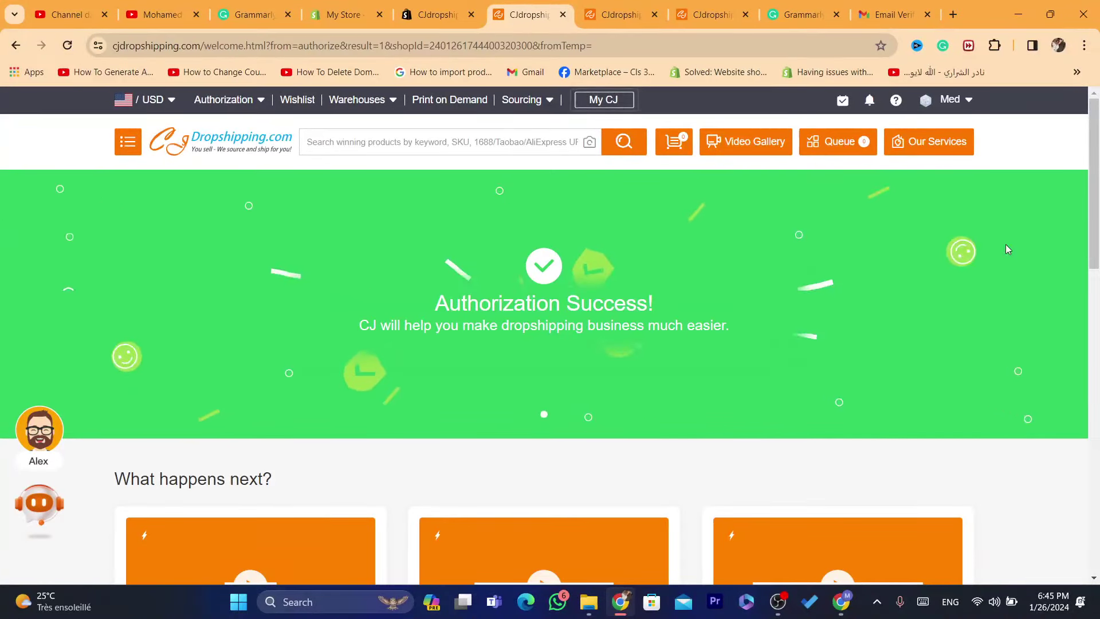
mouse_move(1094, 184)
mouse_down()
mouse_move(1095, 318)
mouse_move(1095, 180)
mouse_up()
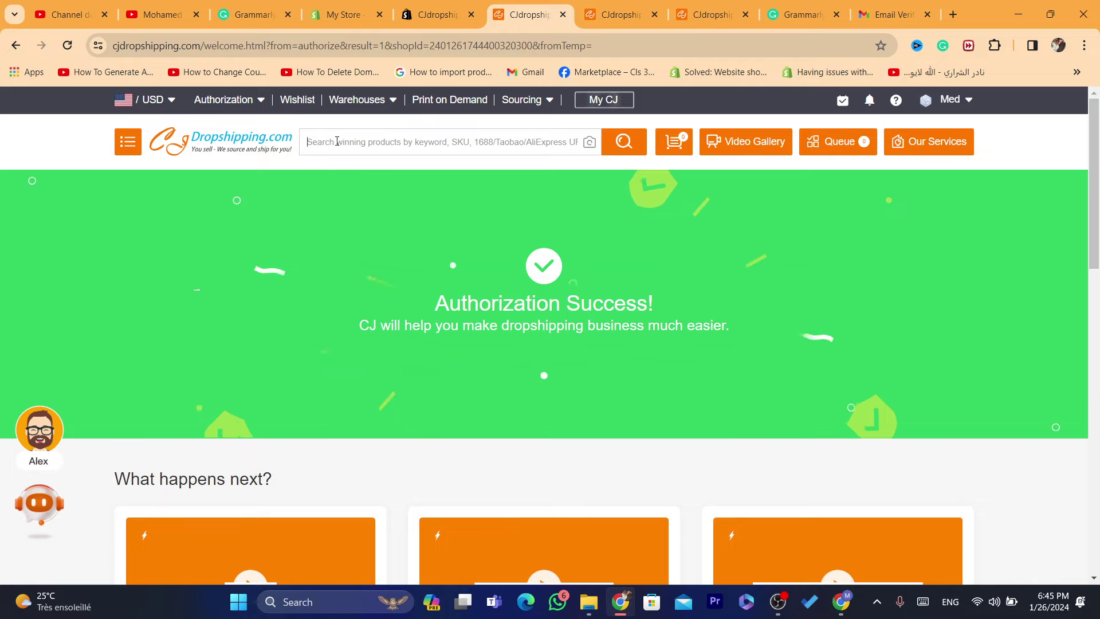
Search the product catalog for "makeup" and browse the results.
click(346, 143)
text(m)
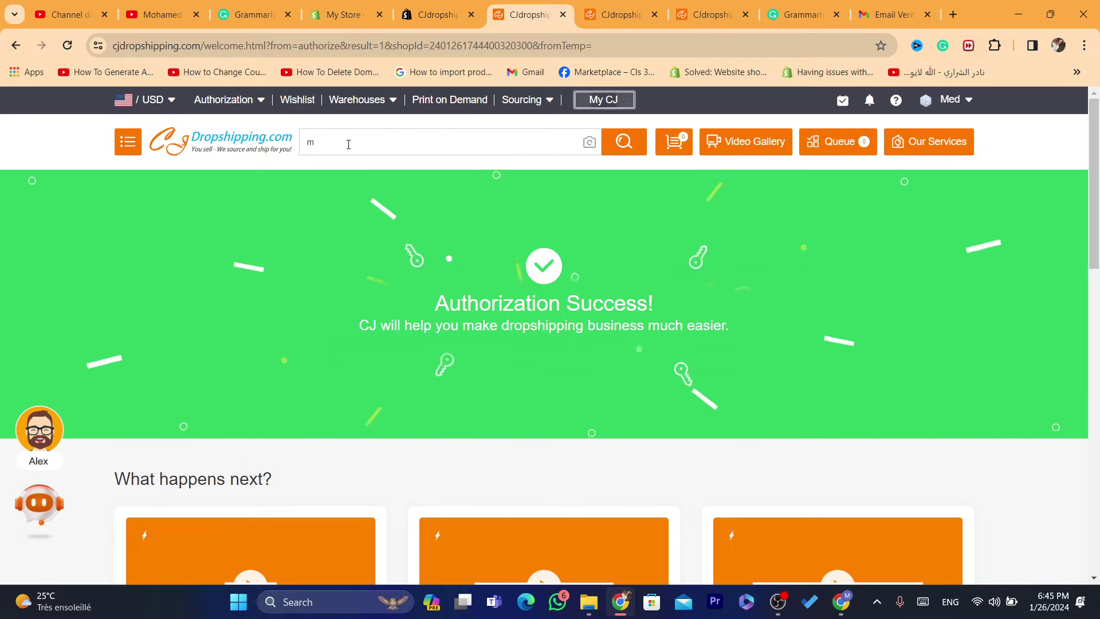
text(akeup)
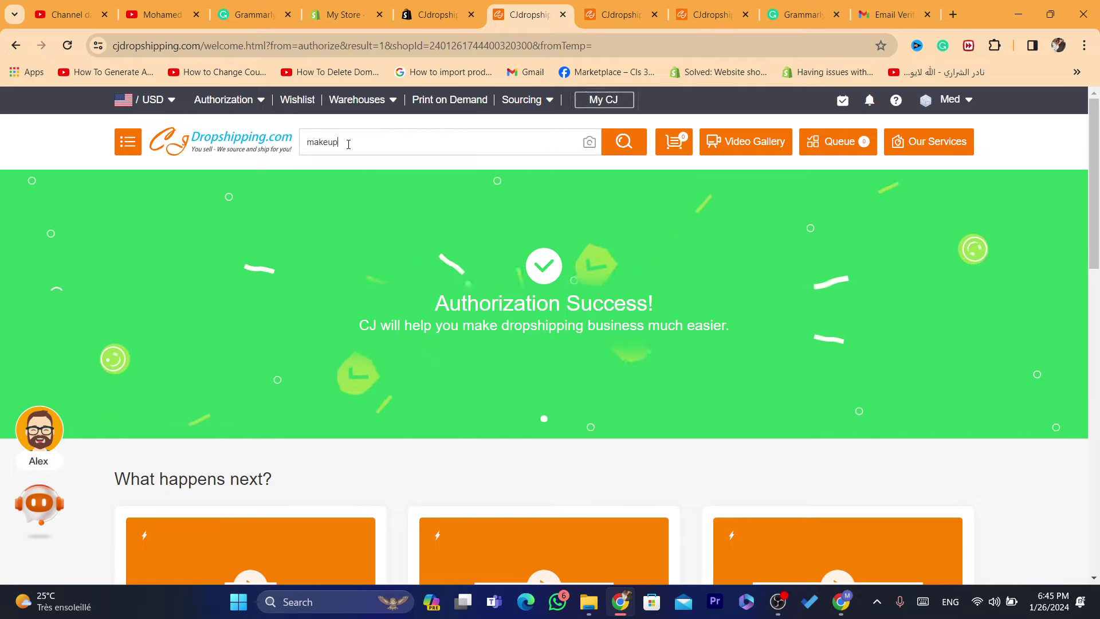
key(Return)
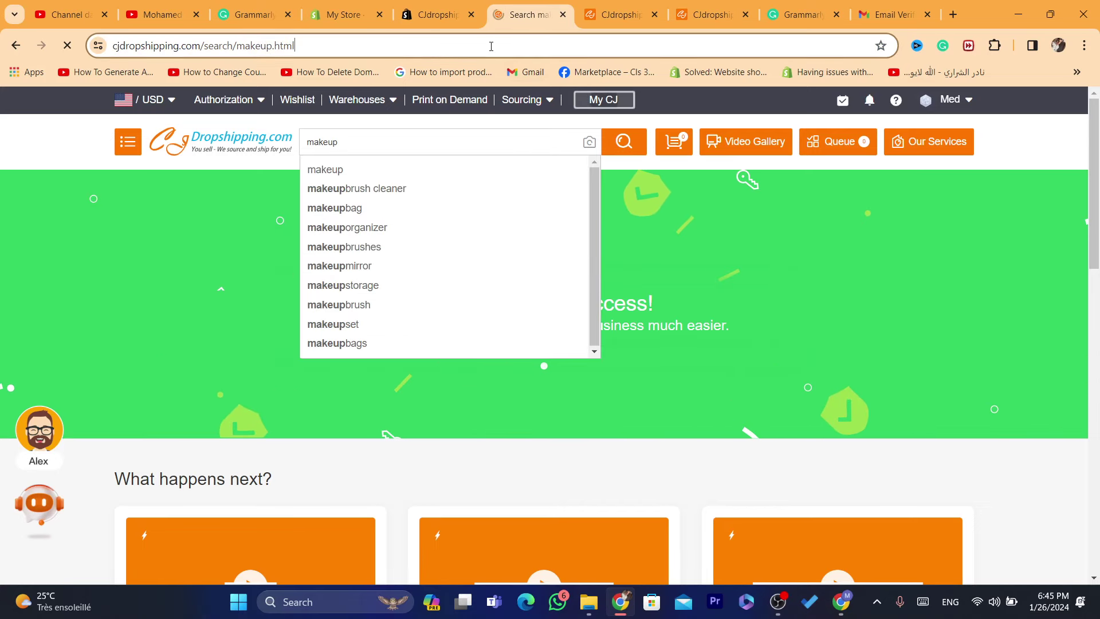
click(489, 46)
mouse_move(1098, 133)
mouse_down()
mouse_move(1098, 426)
mouse_move(1056, 85)
mouse_up()
scroll(1098, 185, down, 2)
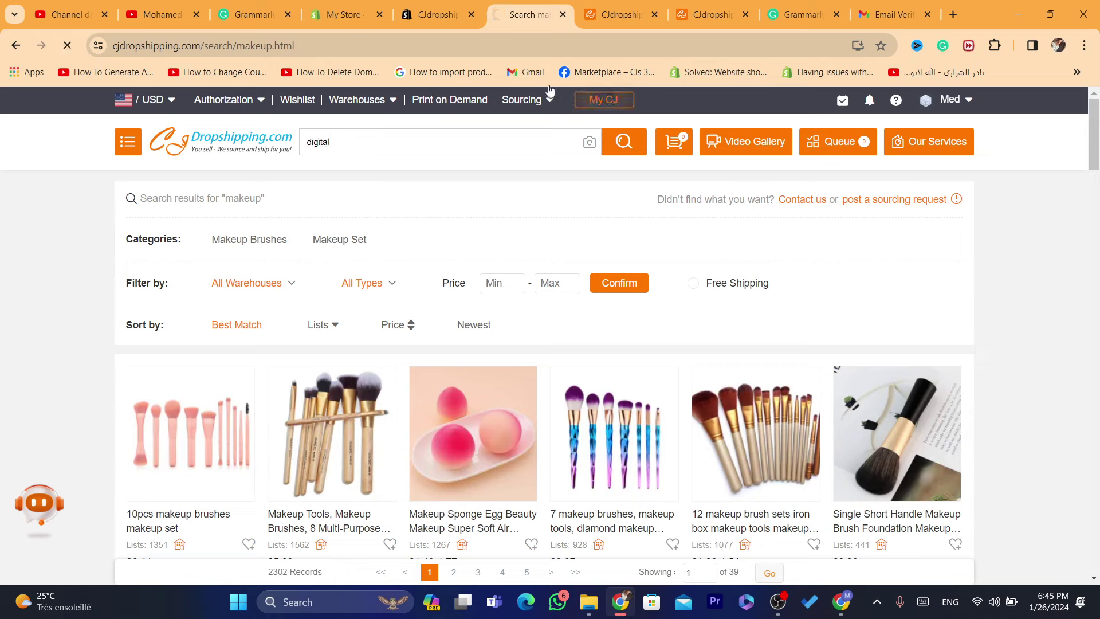
Search the product catalog for "digital" and look over the results.
double_click(521, 45)
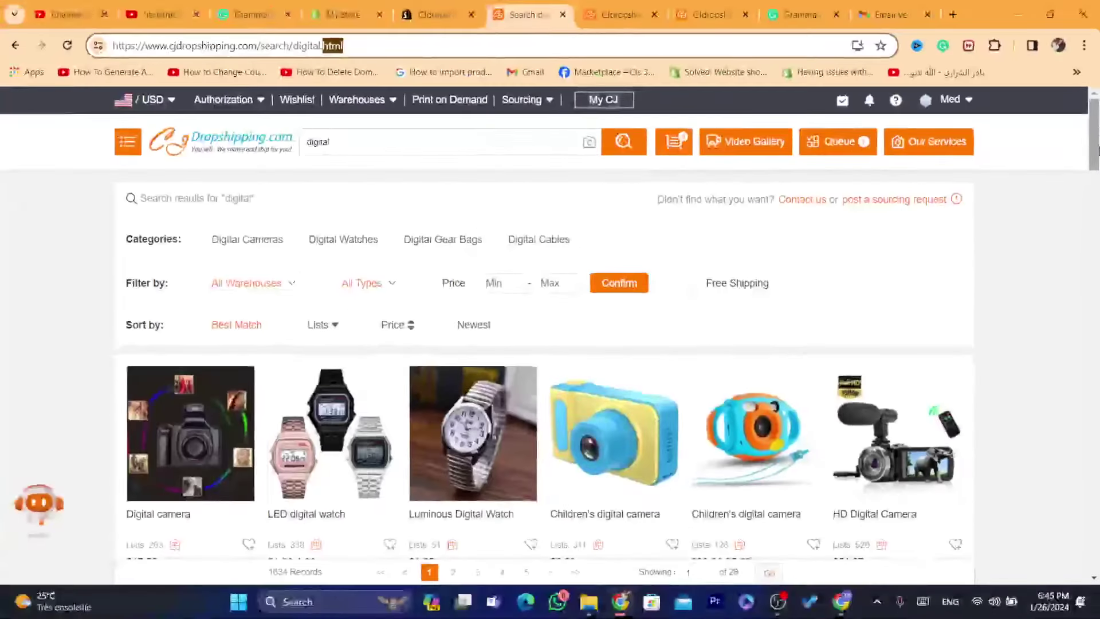
mouse_move(1095, 140)
mouse_down()
mouse_move(1095, 428)
mouse_move(1095, 132)
mouse_up()
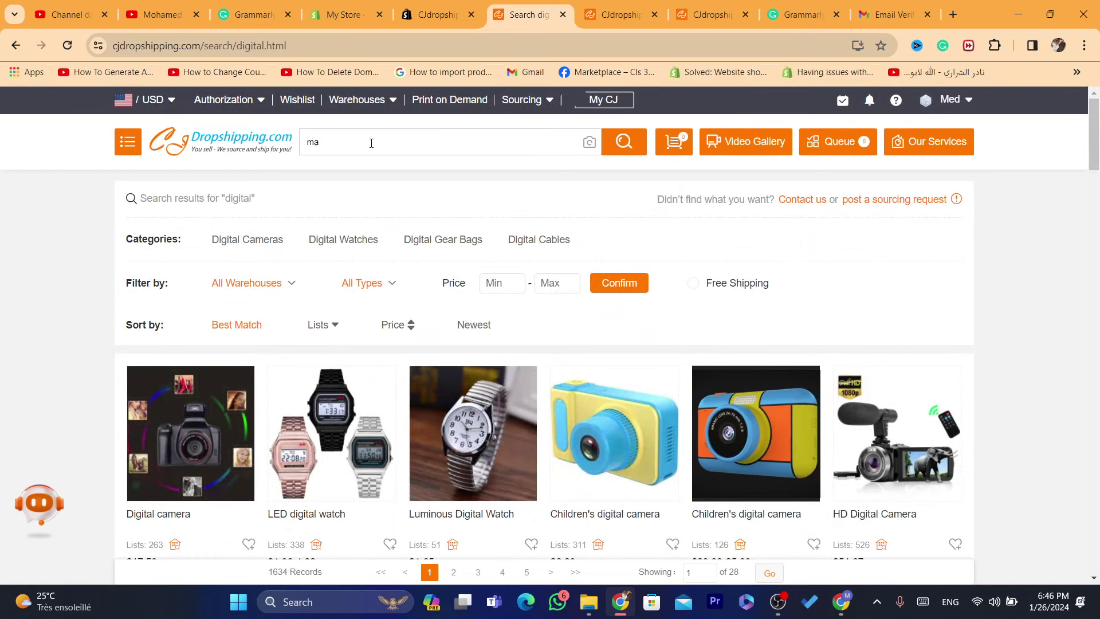
Search for "makeup" again and open the Makeup Tool Morandi 8-Pack Makeup Brush product page.
click(412, 40)
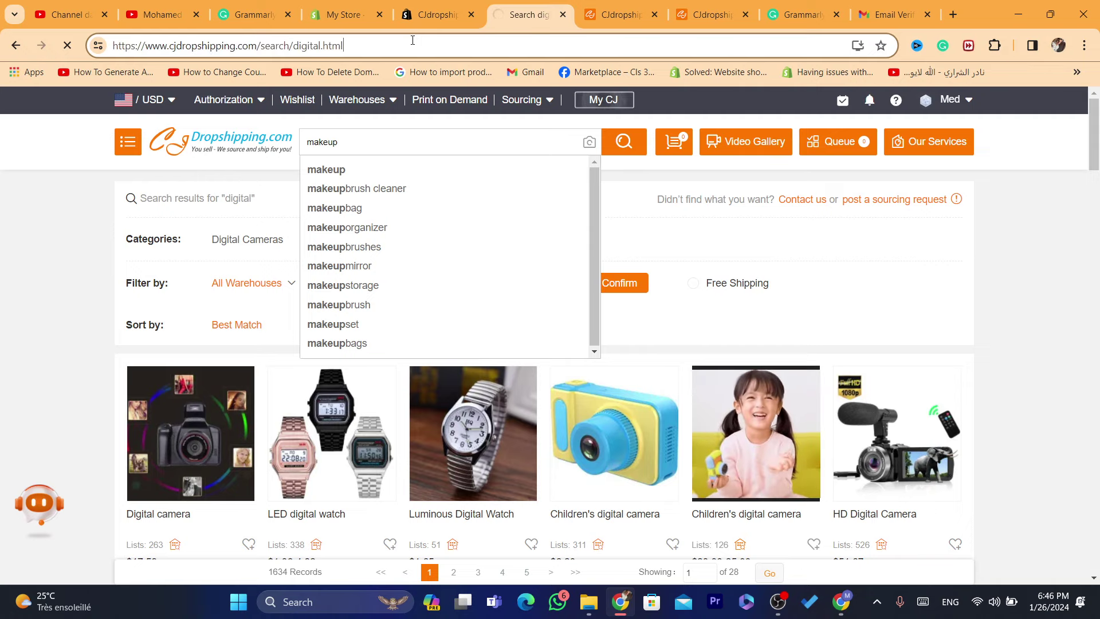
double_click(413, 40)
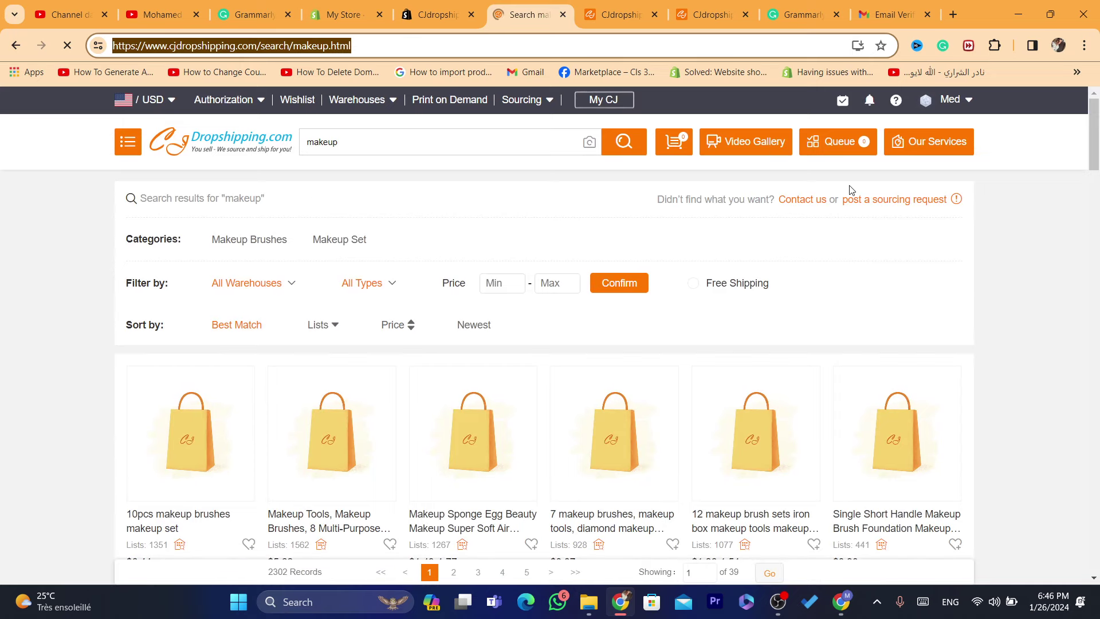
mouse_move(1095, 135)
mouse_down()
mouse_move(1095, 270)
mouse_move(1094, 254)
mouse_up()
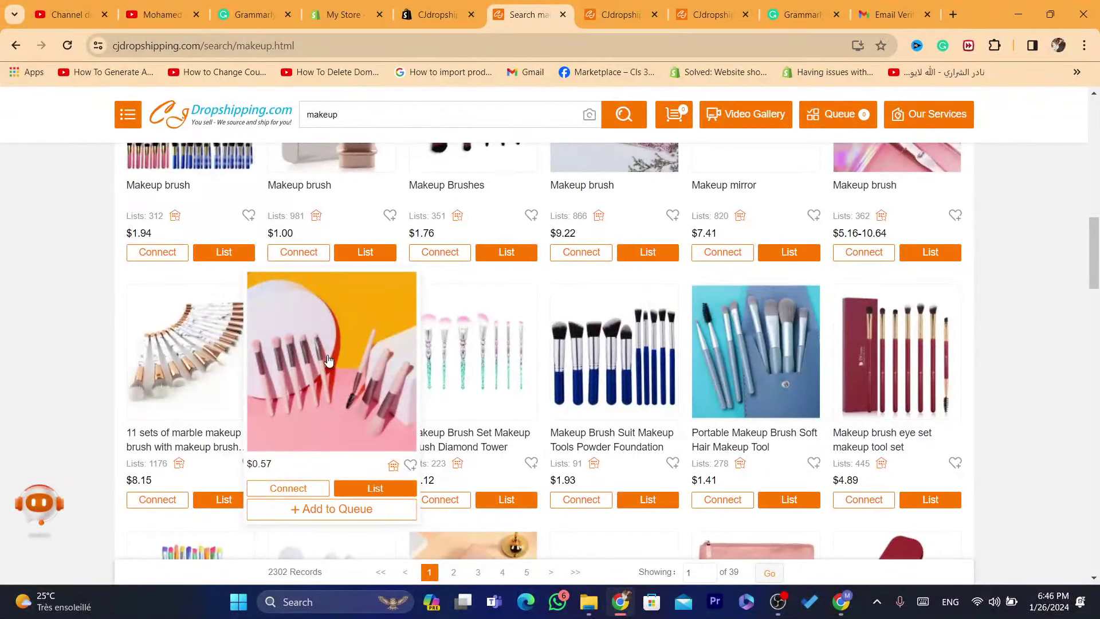
click(328, 360)
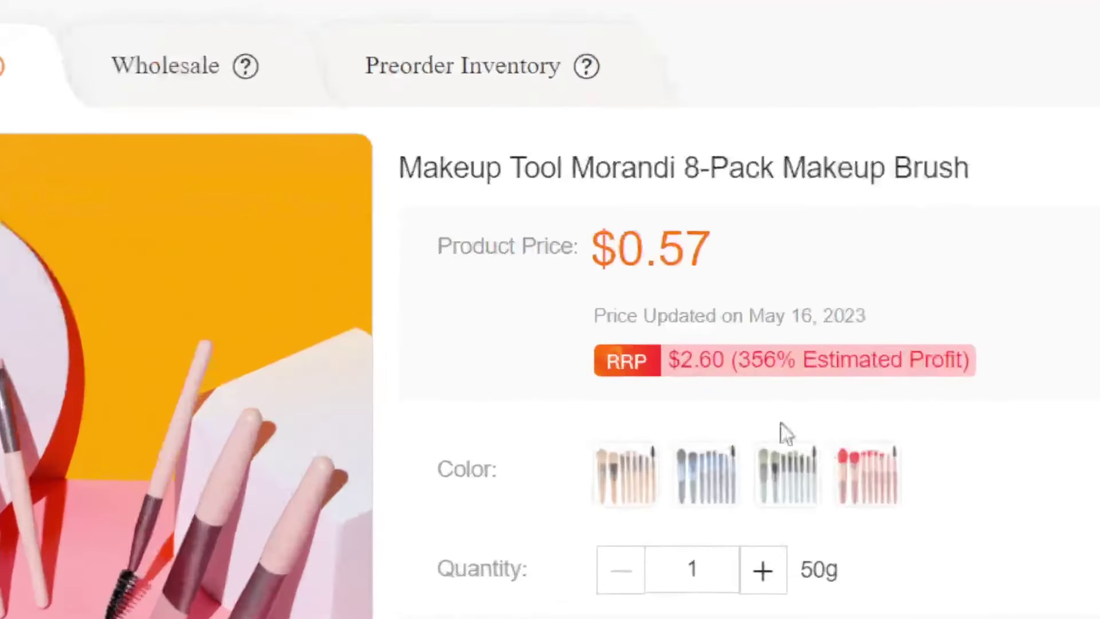
Preview the makeup brush set's color variants and select the first, beige one.
click(787, 487)
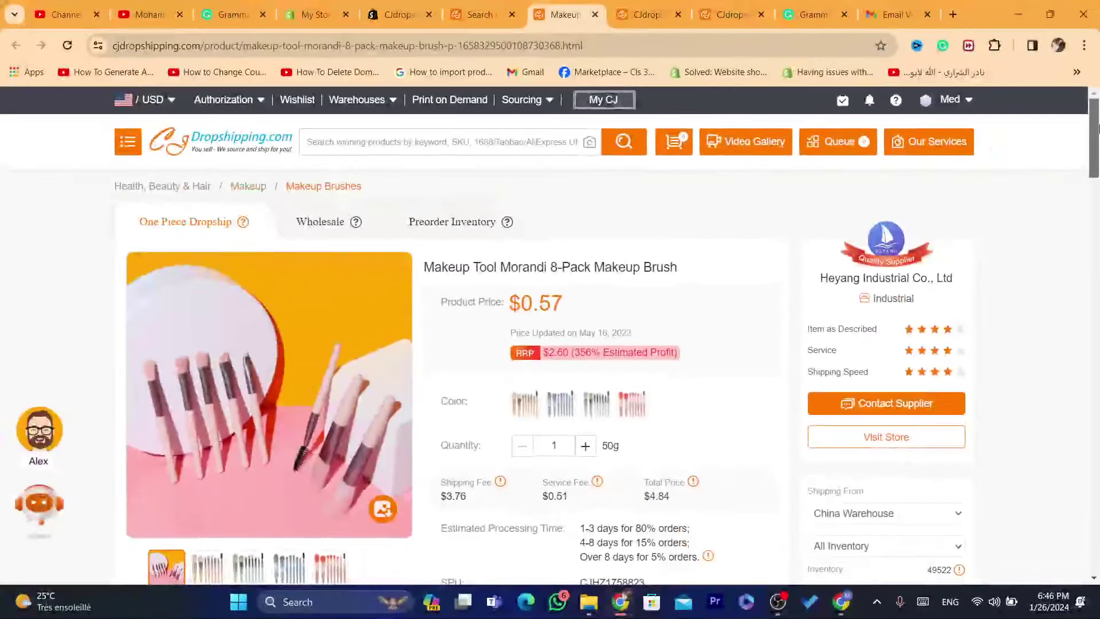
scroll(415, 166, down, 4)
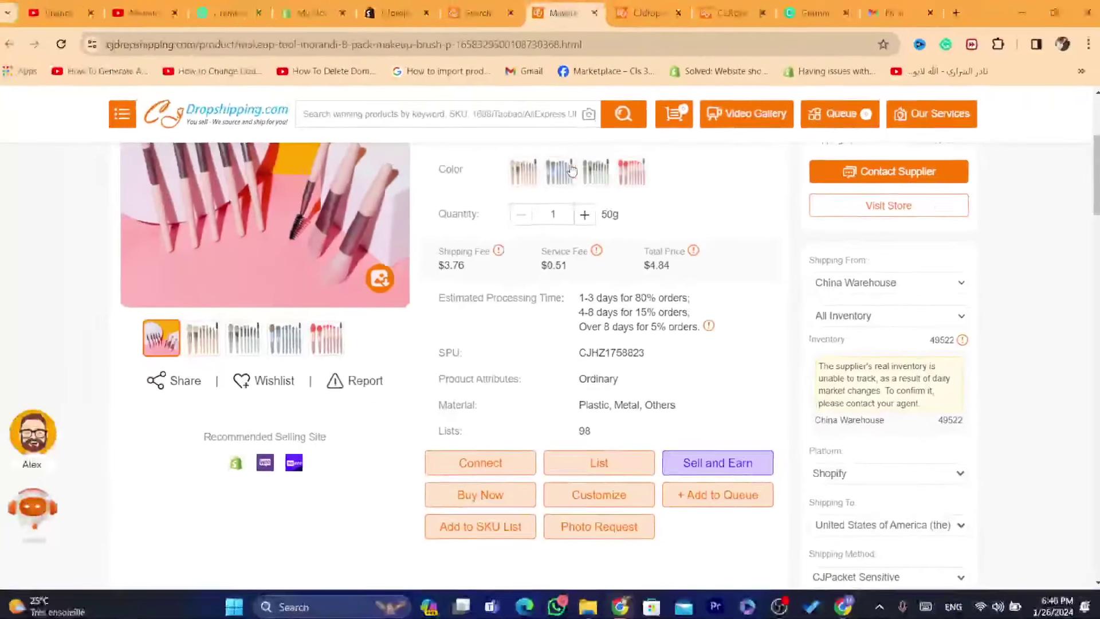
click(596, 172)
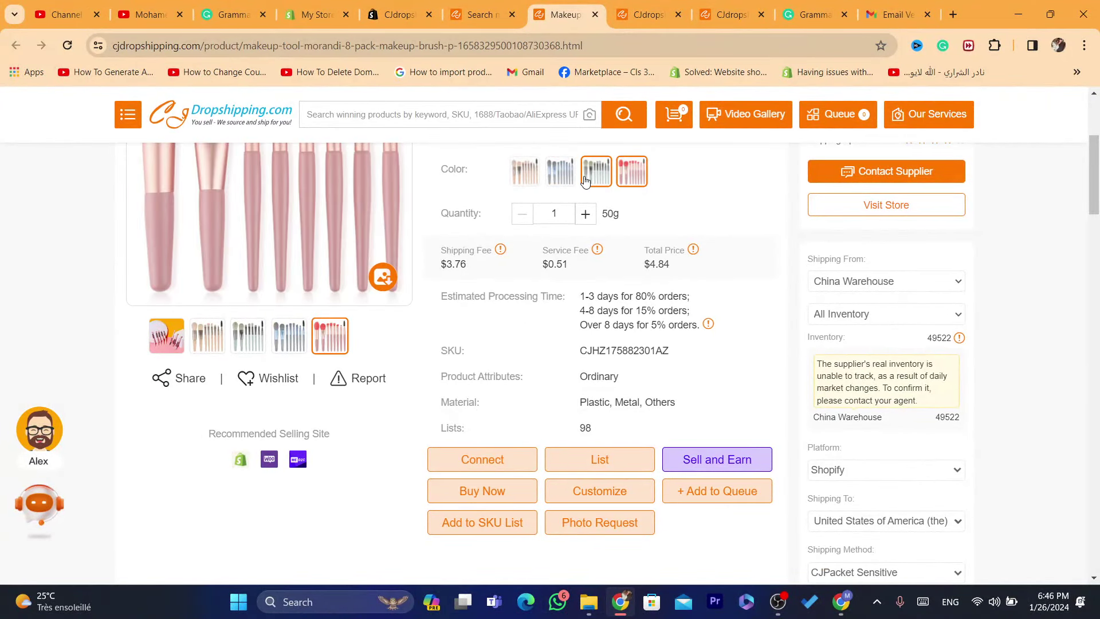
click(560, 179)
click(534, 182)
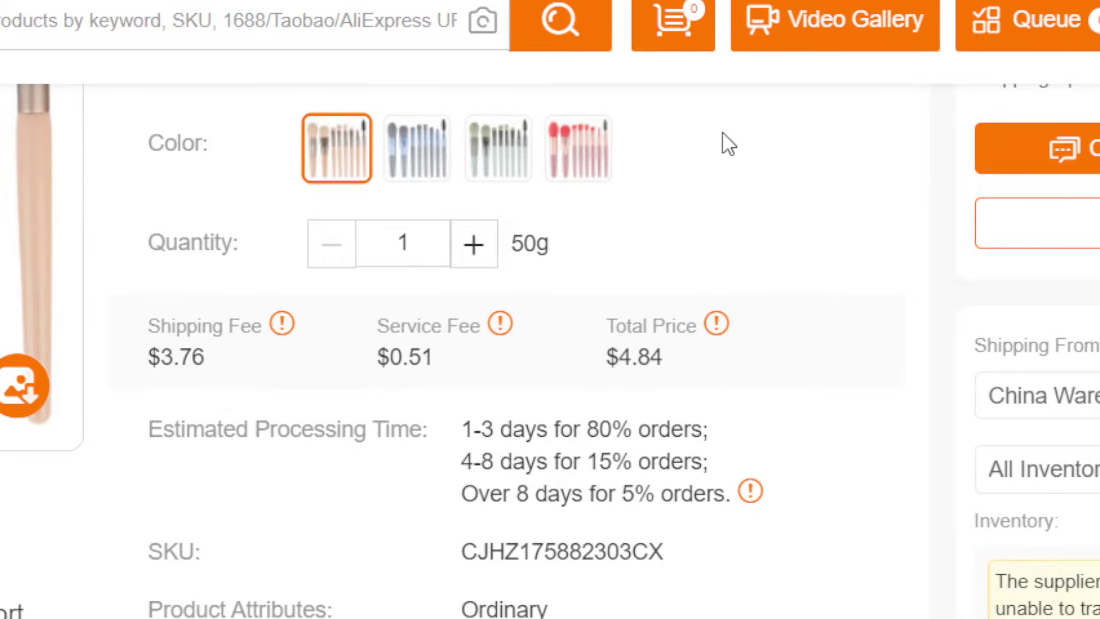
drag(722, 134, 163, 152)
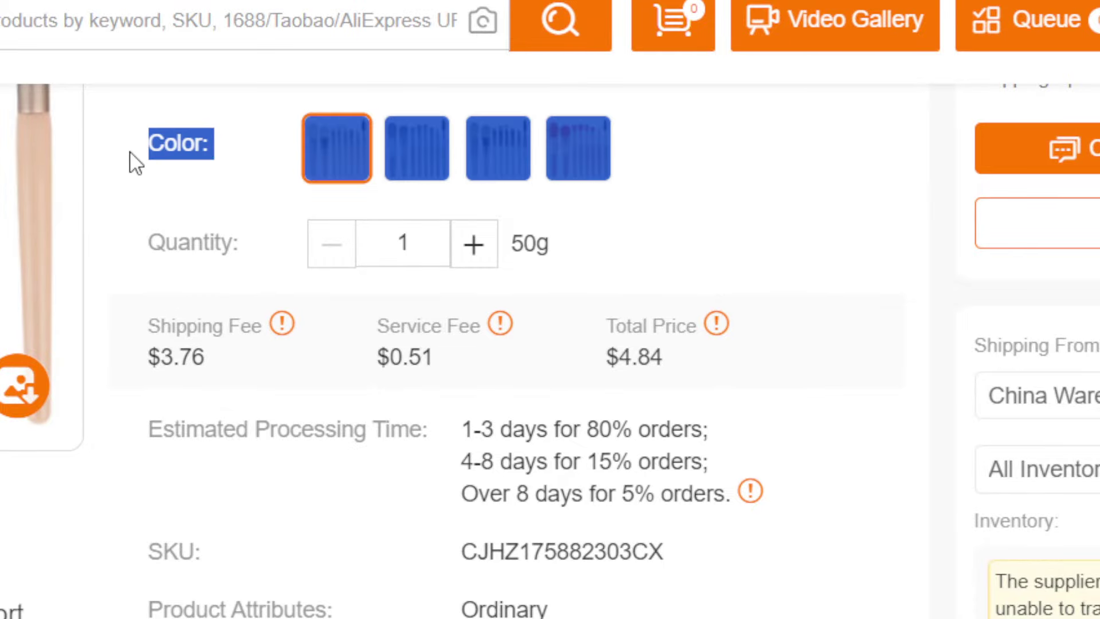
click(131, 163)
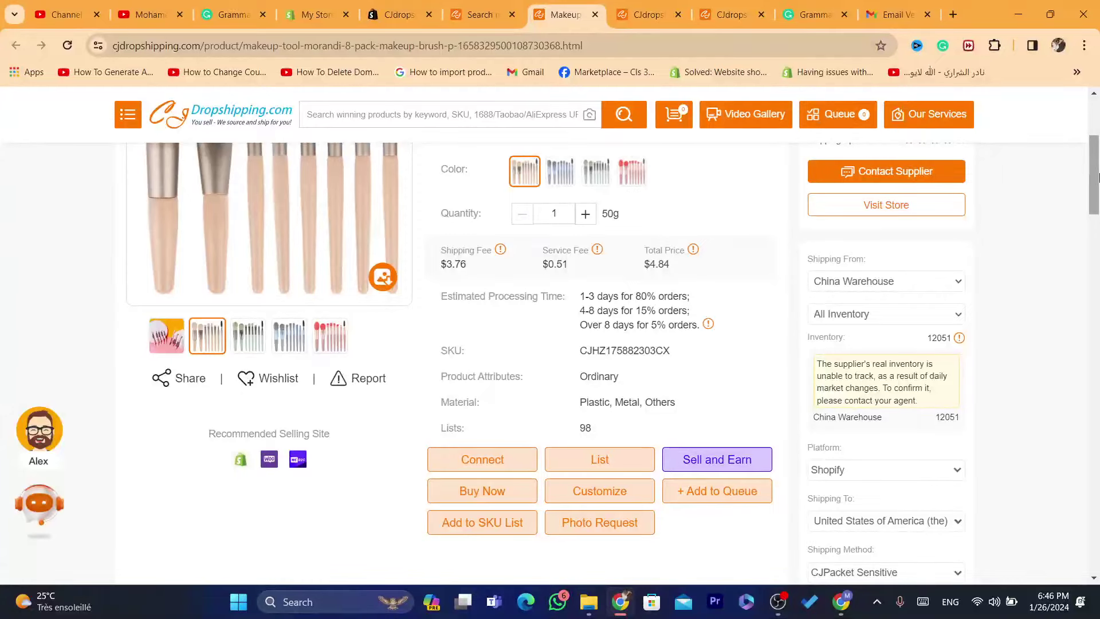
Review the product details and read the supplier inventory note for the China Warehouse.
drag(1095, 177, 1095, 146)
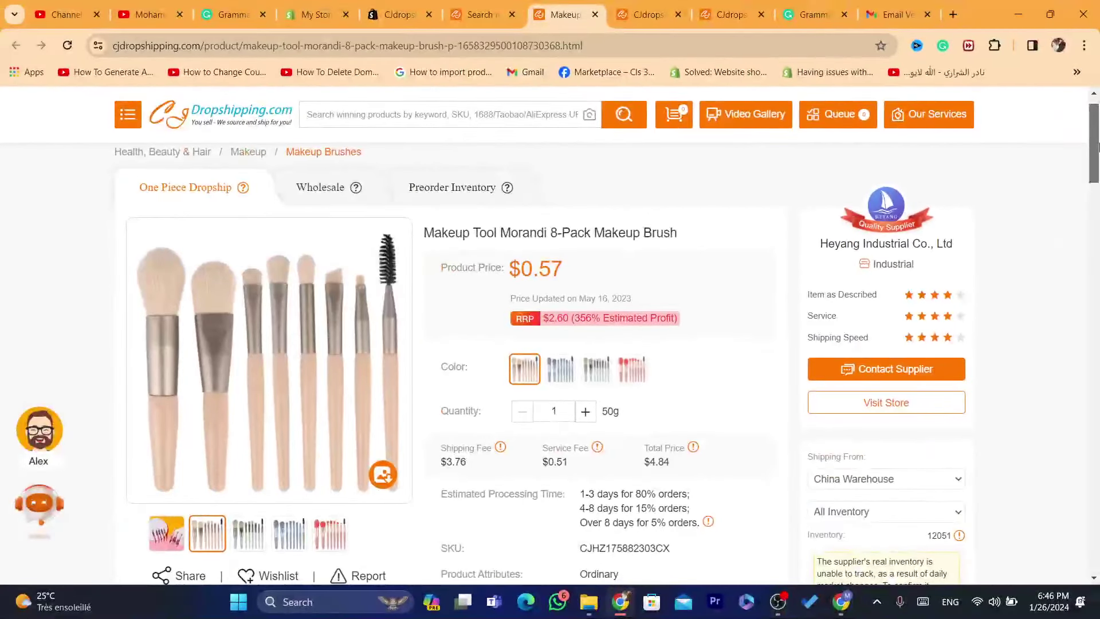
drag(1098, 147, 1098, 209)
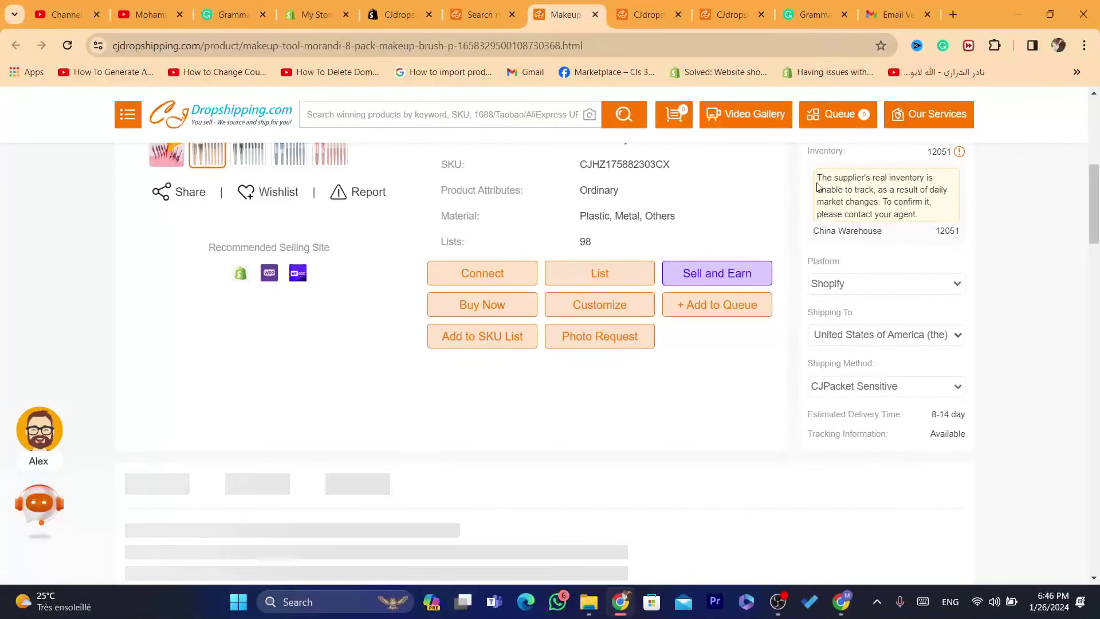
drag(882, 178, 917, 202)
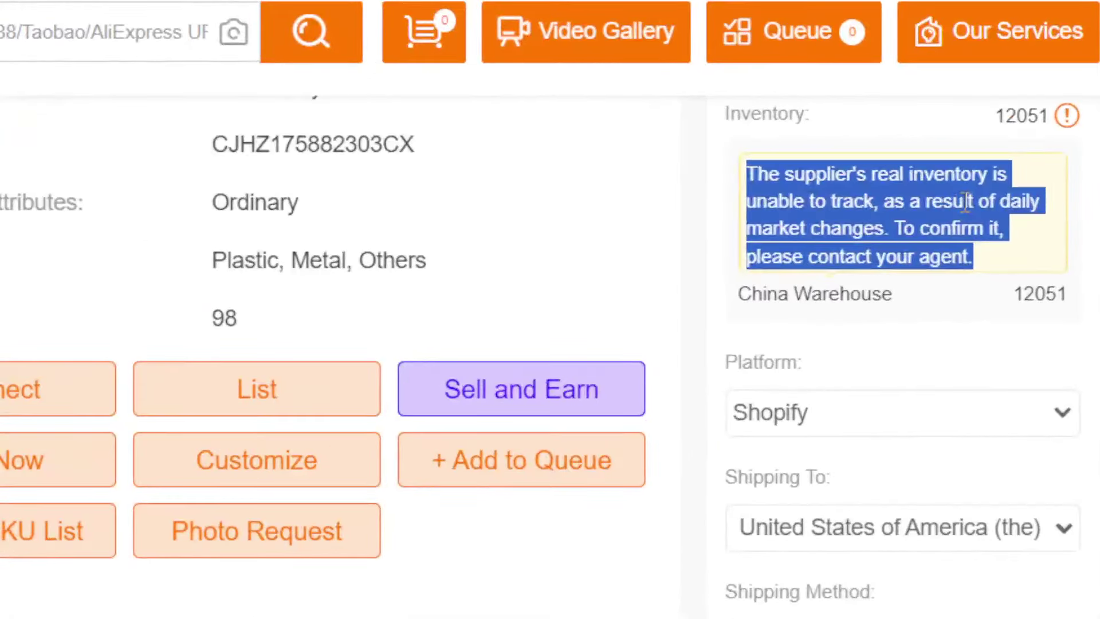
double_click(919, 189)
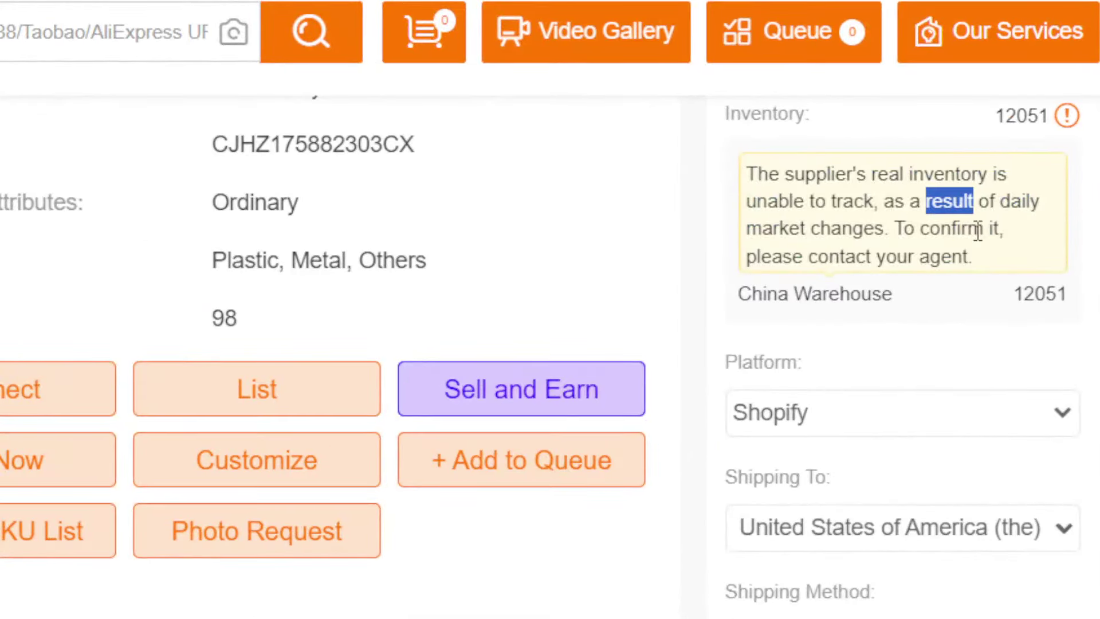
drag(919, 203, 924, 218)
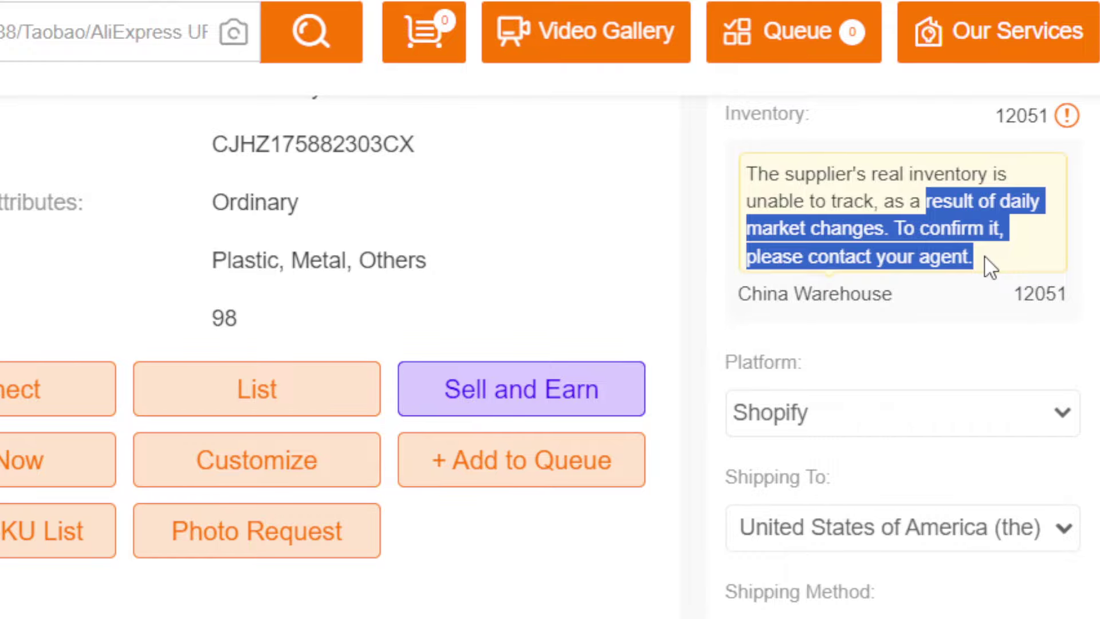
click(991, 264)
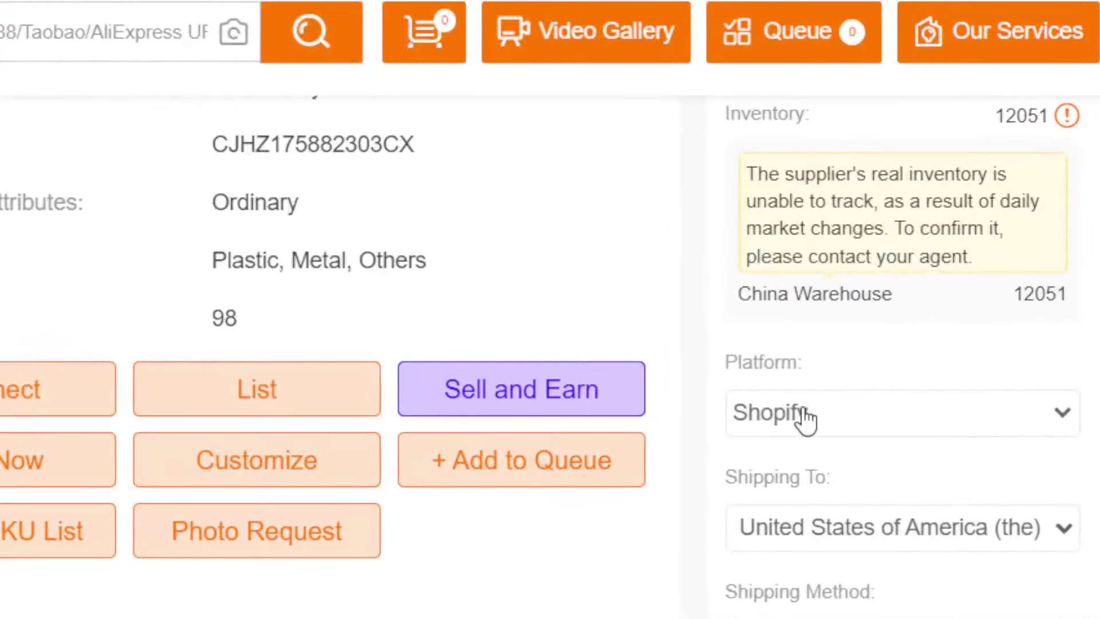
Look through the product's platform and shipping destination options, leaving Shopify and United States of America (the) selected.
click(808, 382)
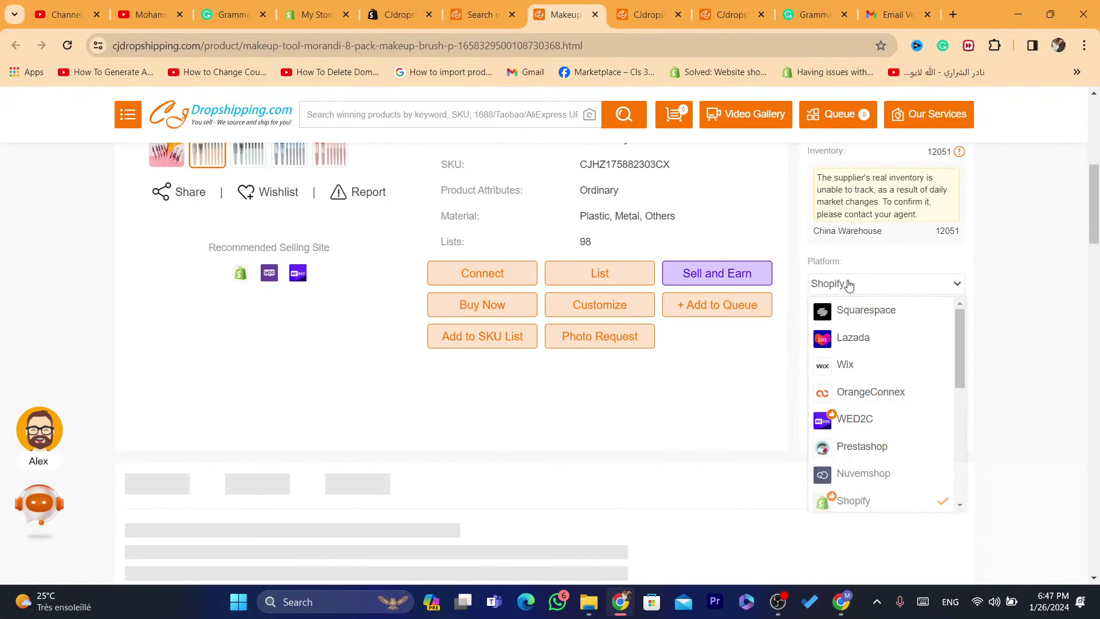
click(849, 285)
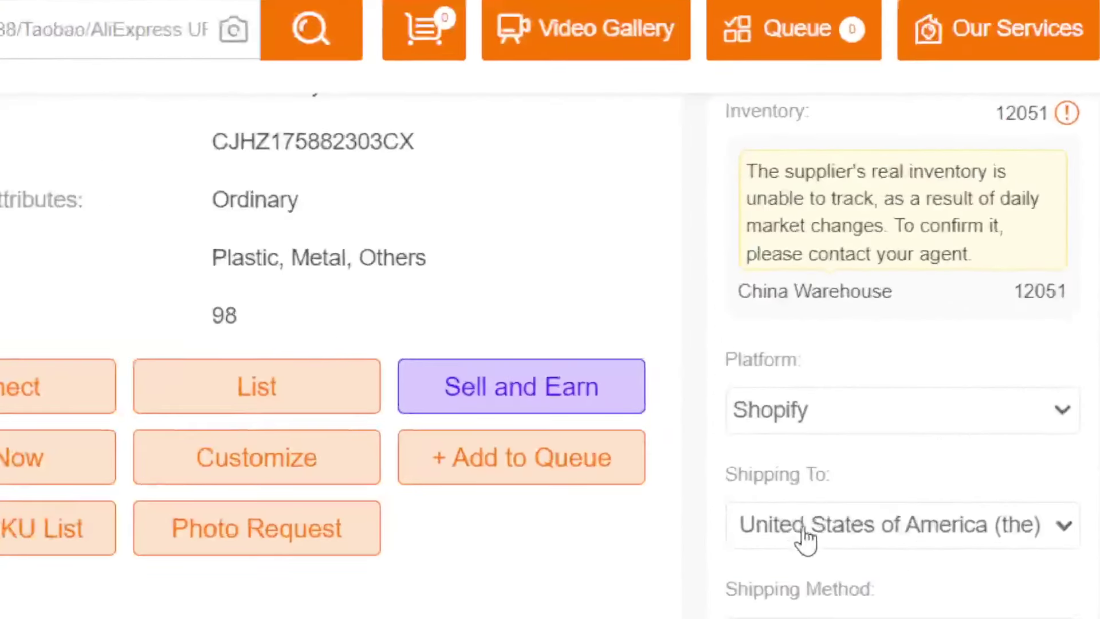
click(847, 340)
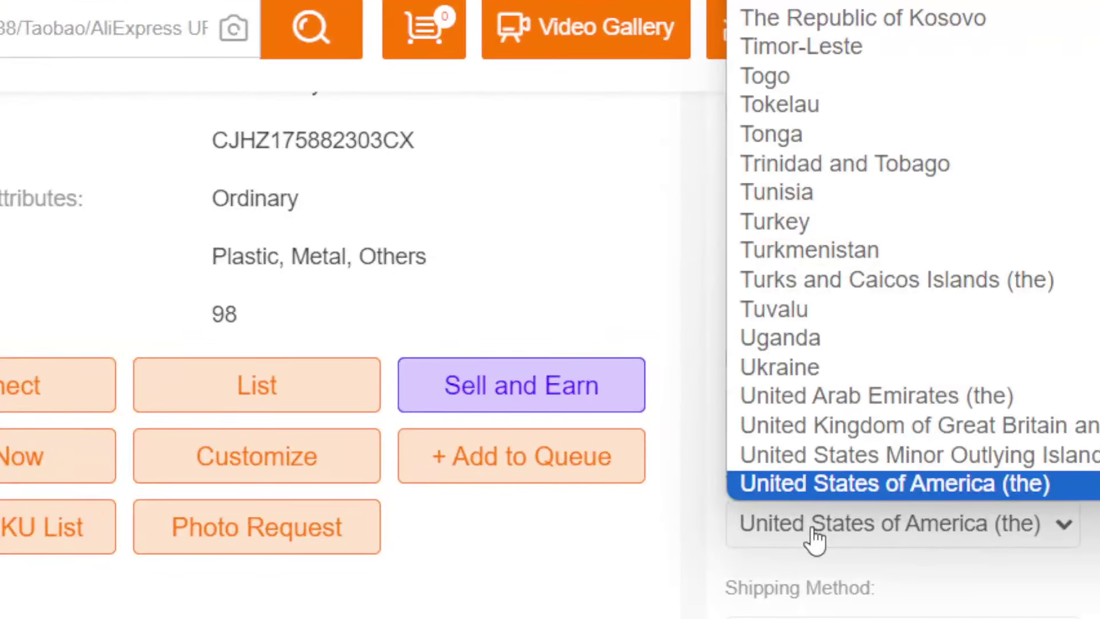
click(814, 538)
click(839, 529)
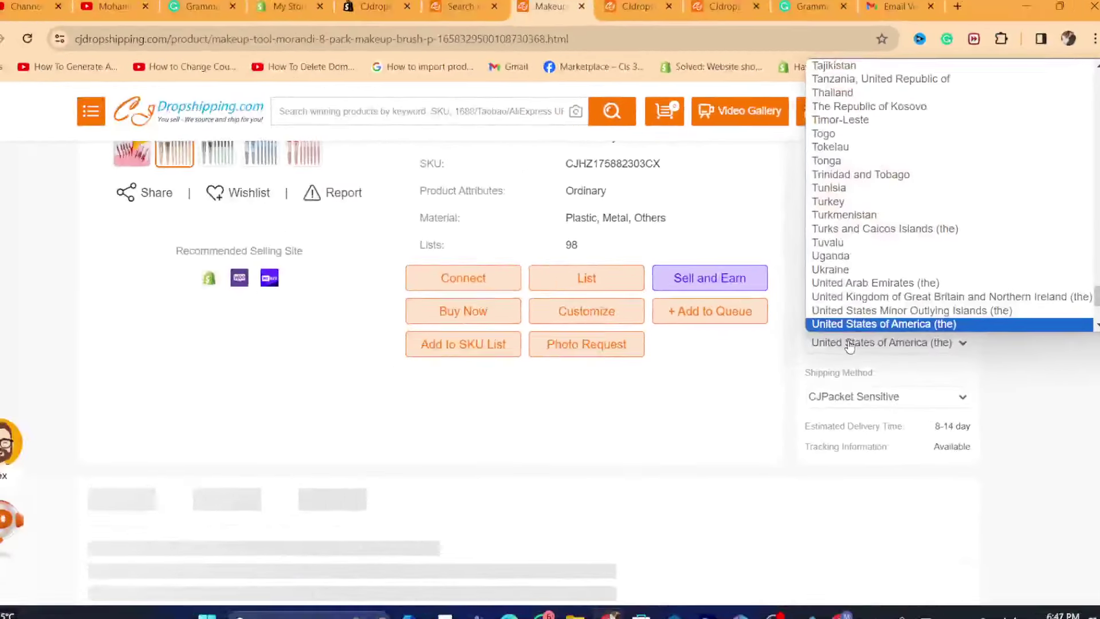
click(839, 530)
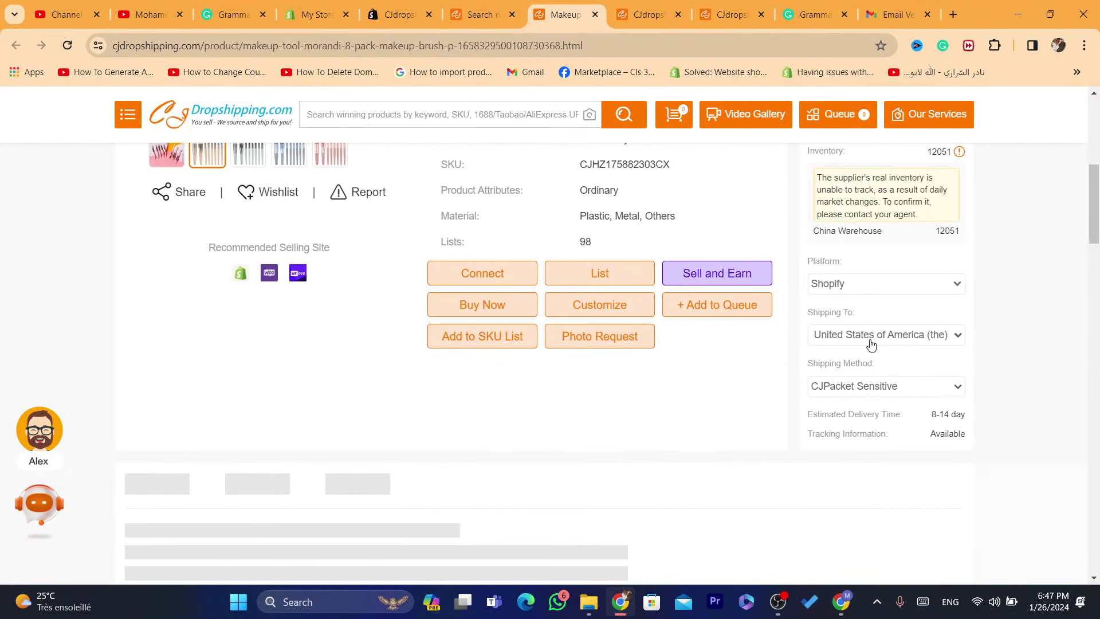
Look through the shipping methods, their costs and delivery times, leaving CJPacket Sensitive selected, and check the estimated delivery time.
click(849, 395)
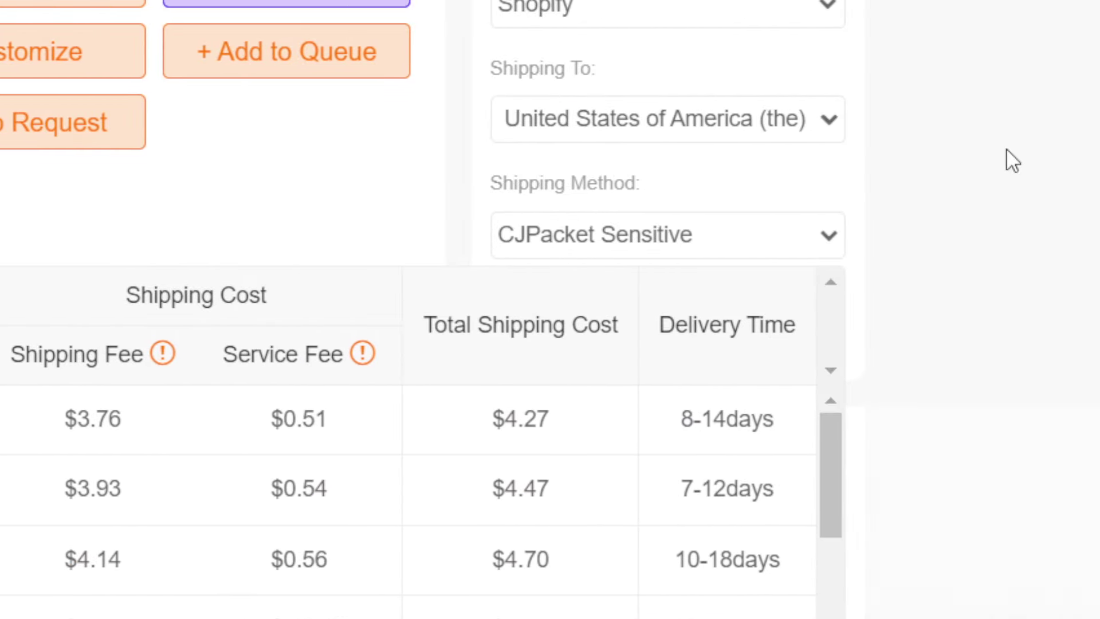
click(522, 236)
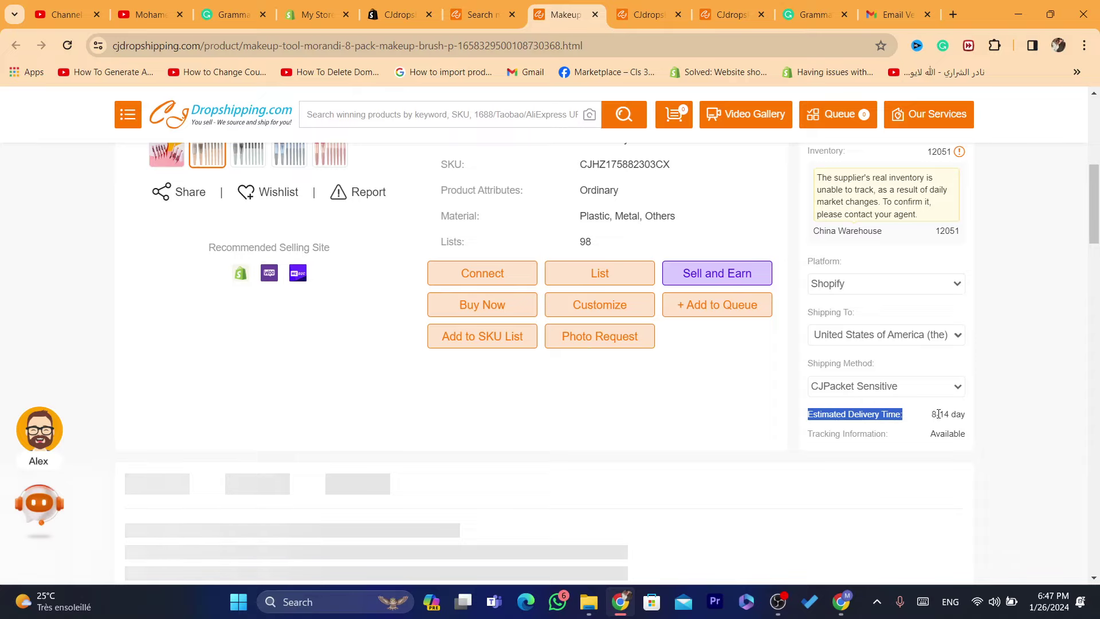
drag(938, 414, 944, 415)
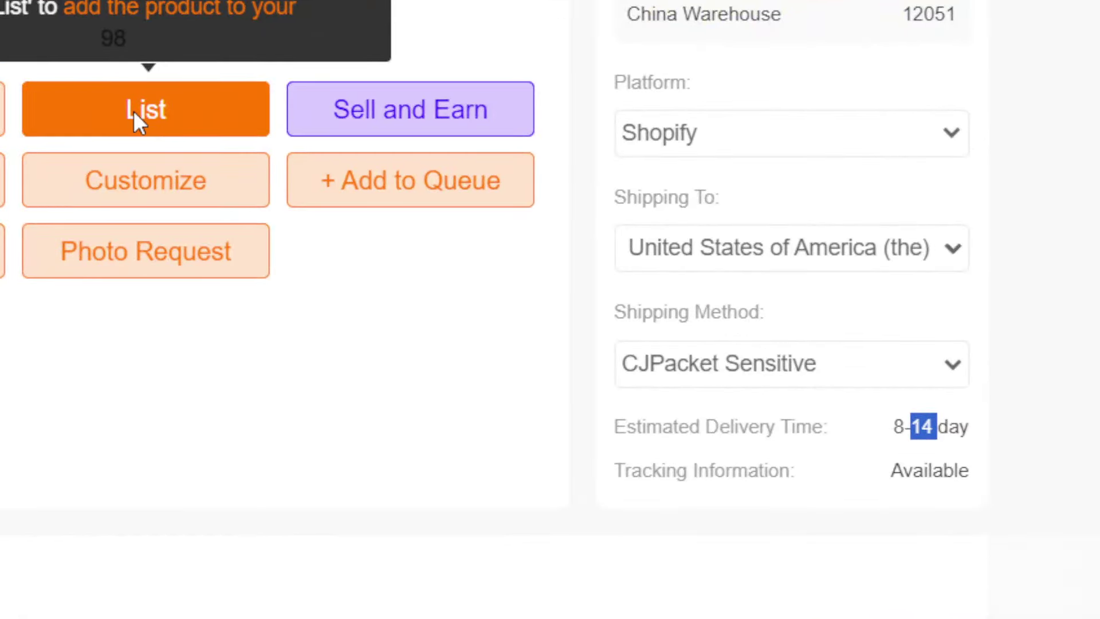
Open the listing form for the makeup brush set and check its ship-from warehouse.
click(133, 112)
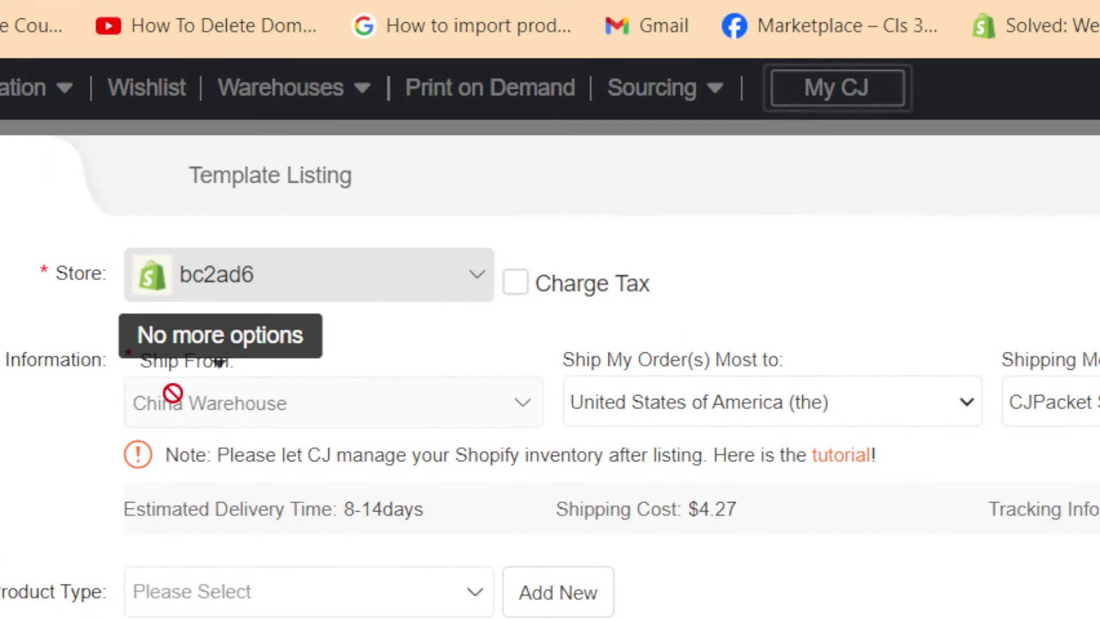
drag(108, 393, 304, 396)
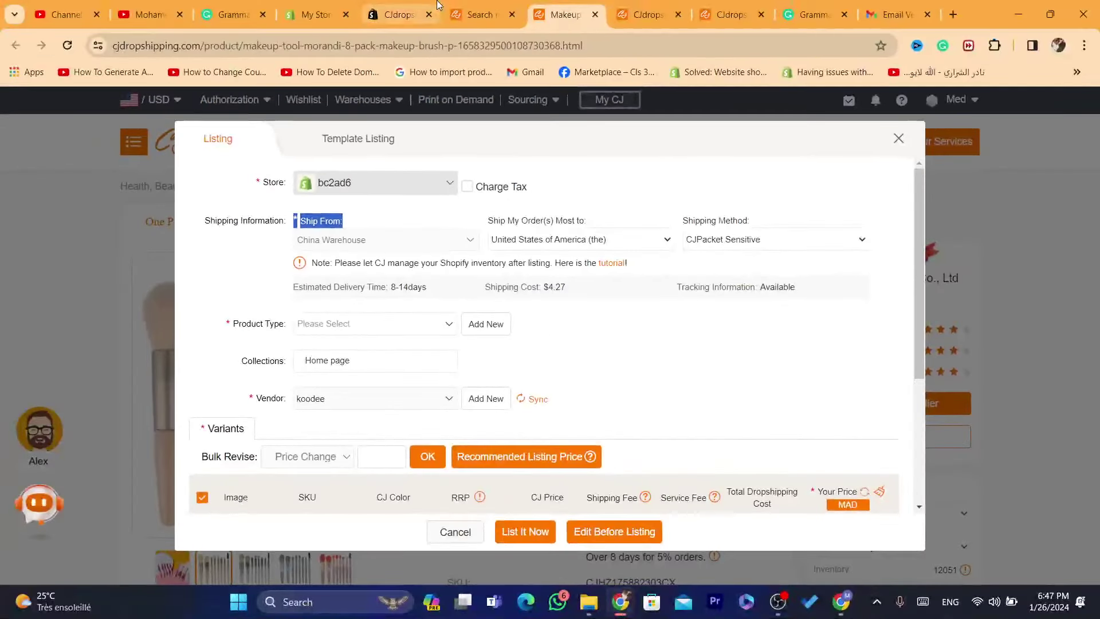
Go to the CJdropshipping homepage, dismiss the assistant greeting and view the origin countries offered for delivery times.
click(467, 6)
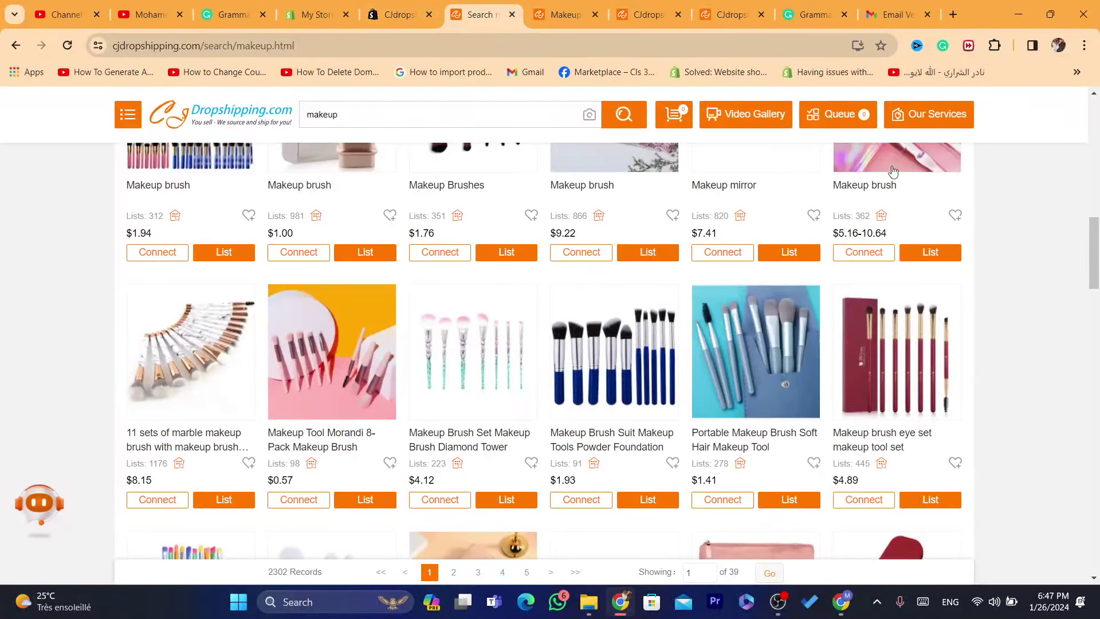
drag(1095, 301, 1086, 69)
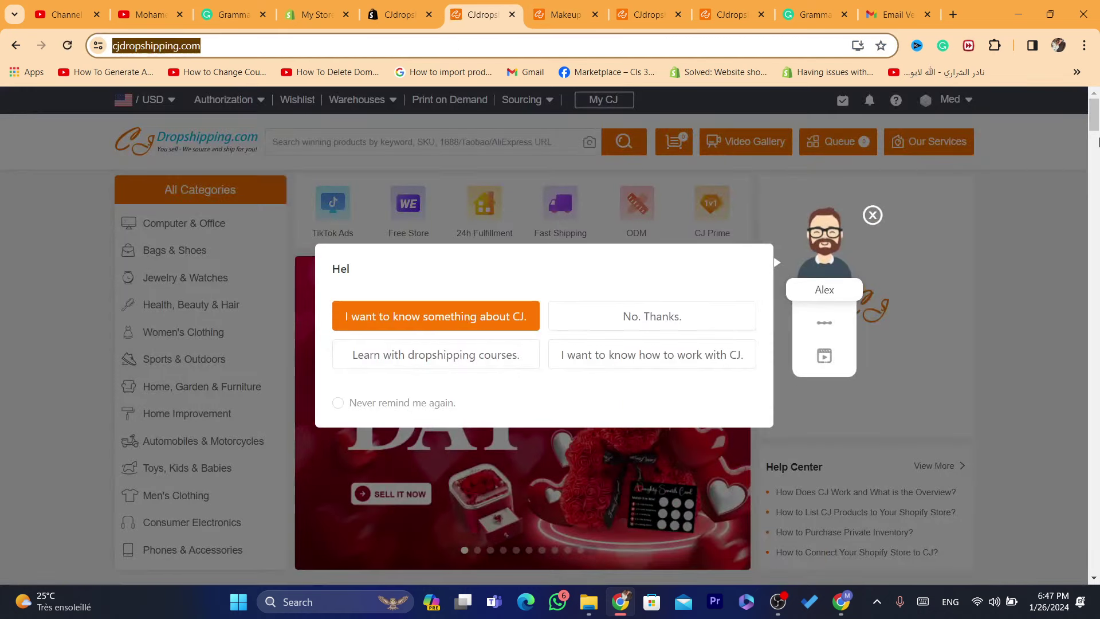
click(874, 216)
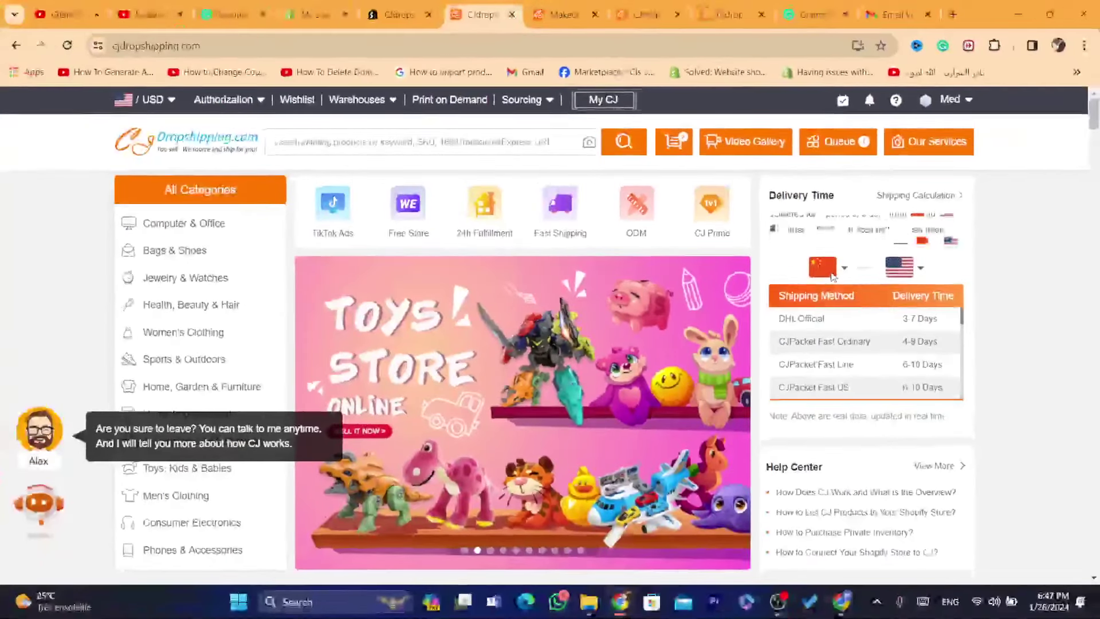
click(823, 269)
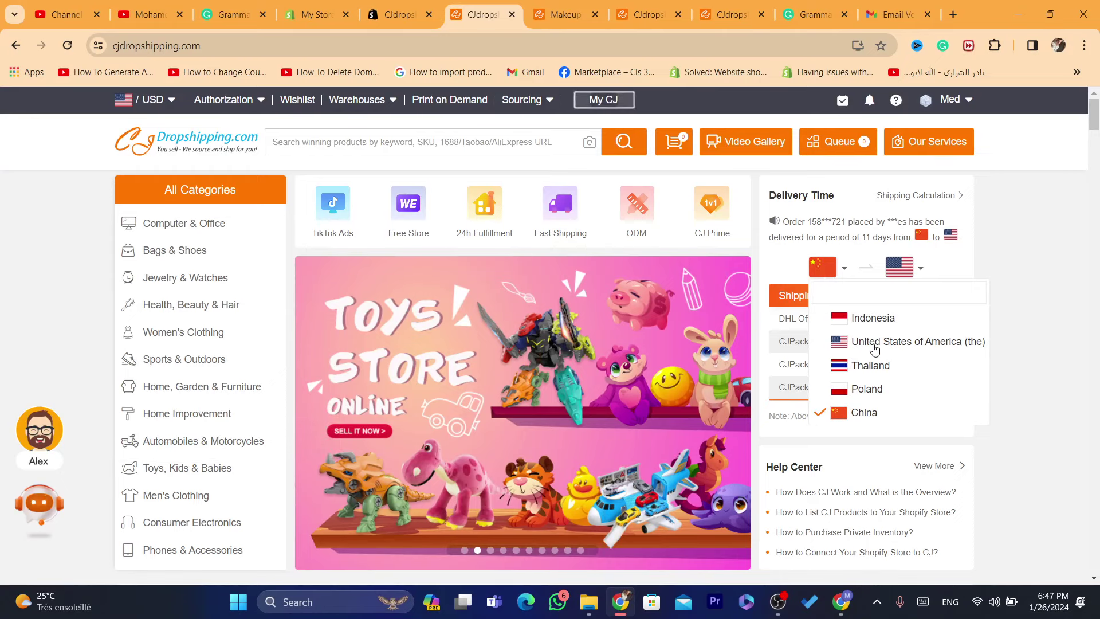
Return to the makeup brush listing form and review its ship-from and destination options, leaving United States of America (the) selected.
click(564, 6)
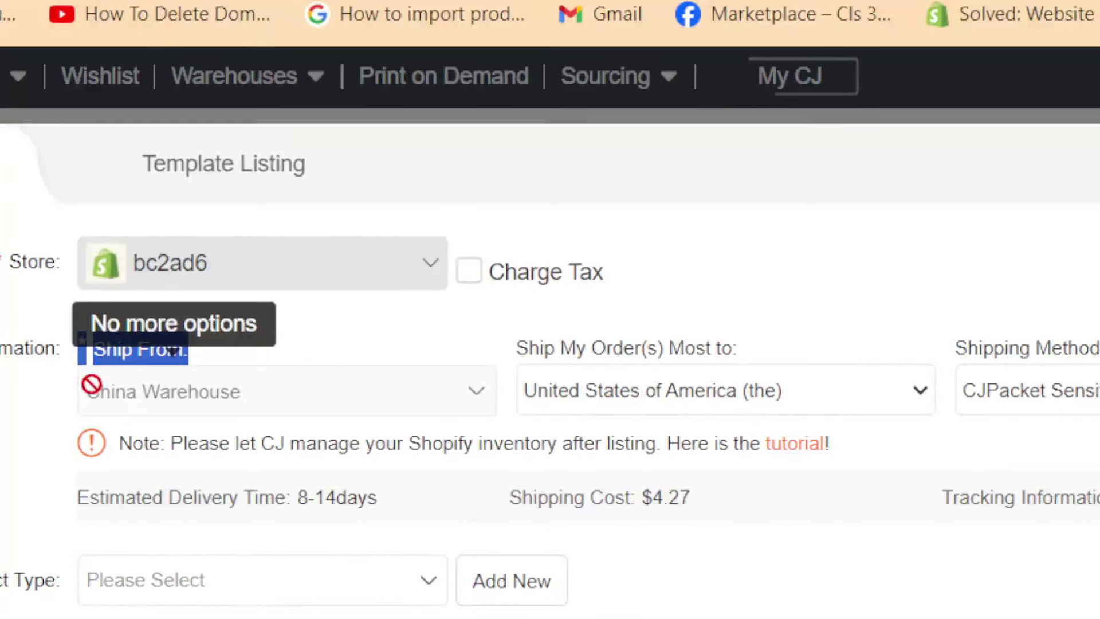
drag(268, 224, 387, 232)
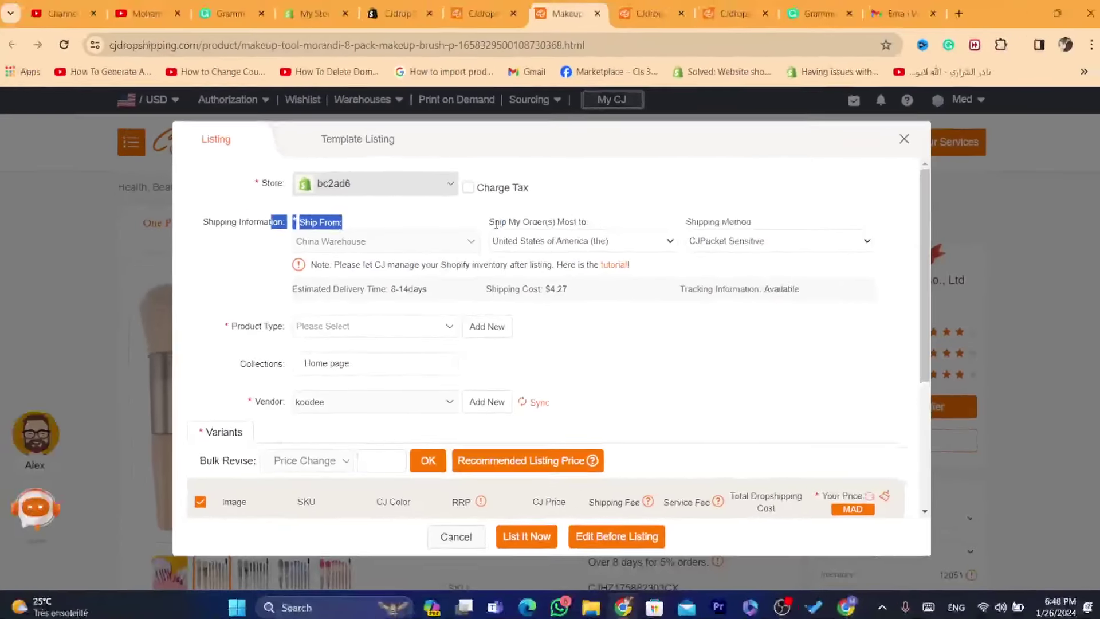
drag(496, 224, 547, 216)
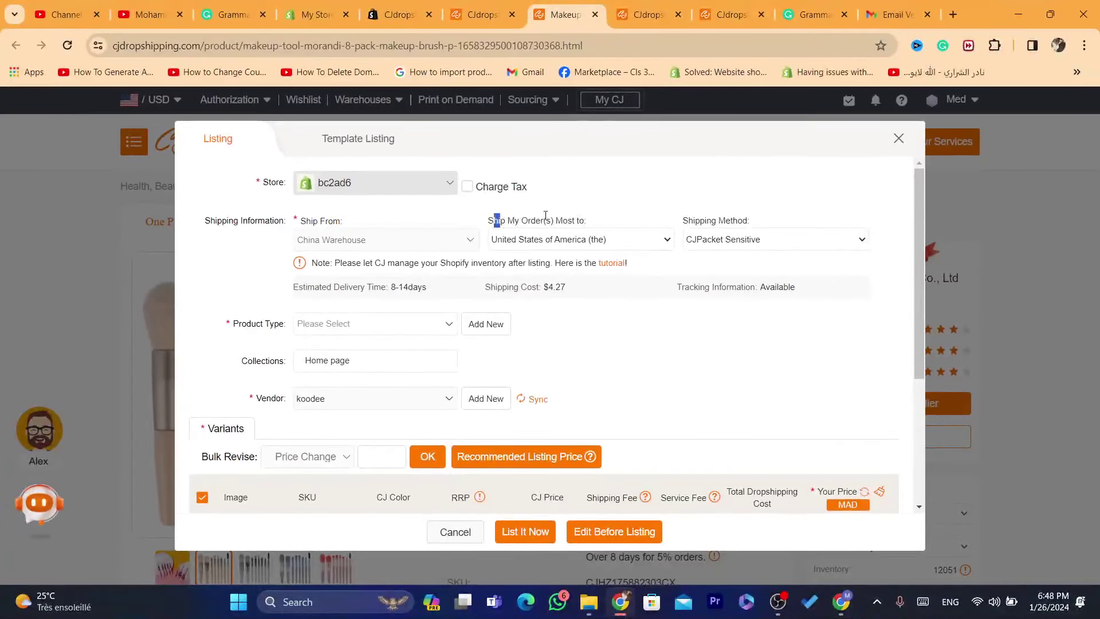
click(561, 240)
click(561, 240)
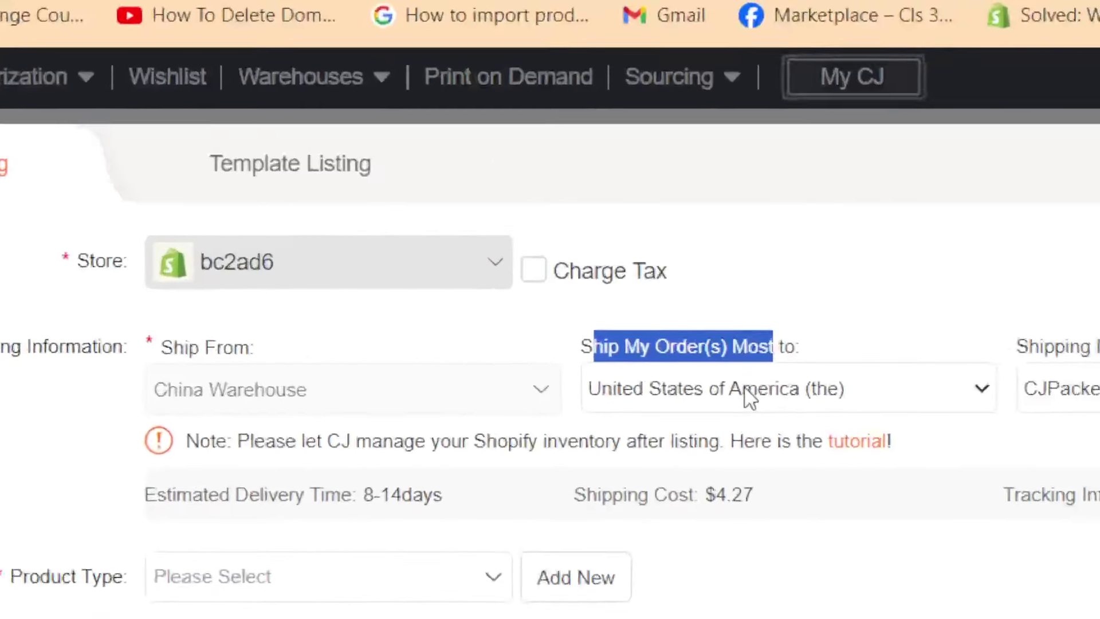
click(528, 243)
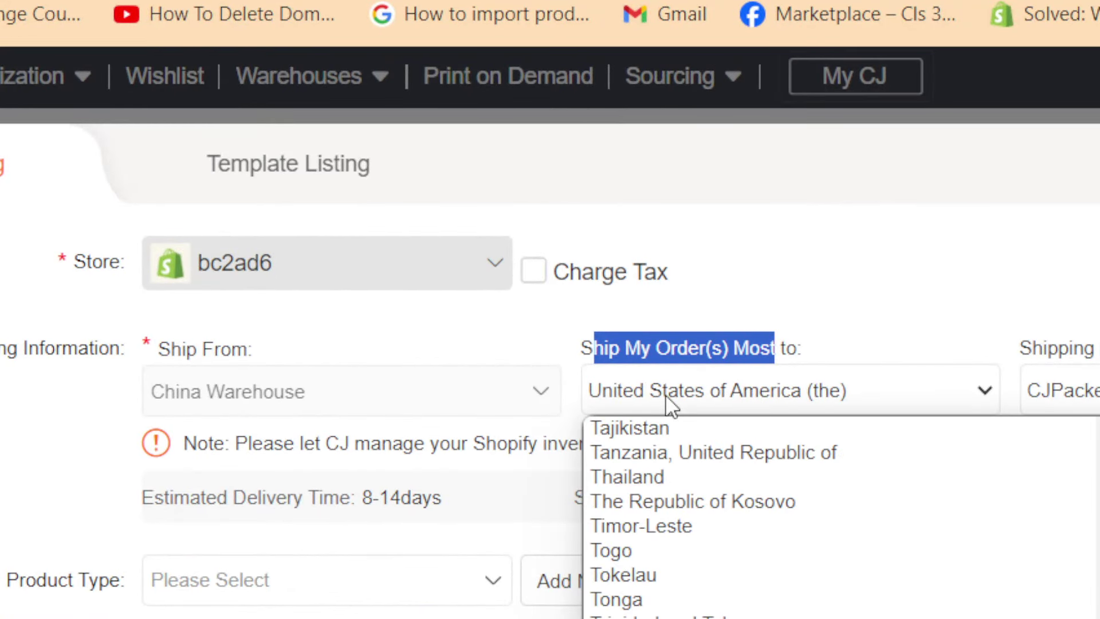
click(716, 381)
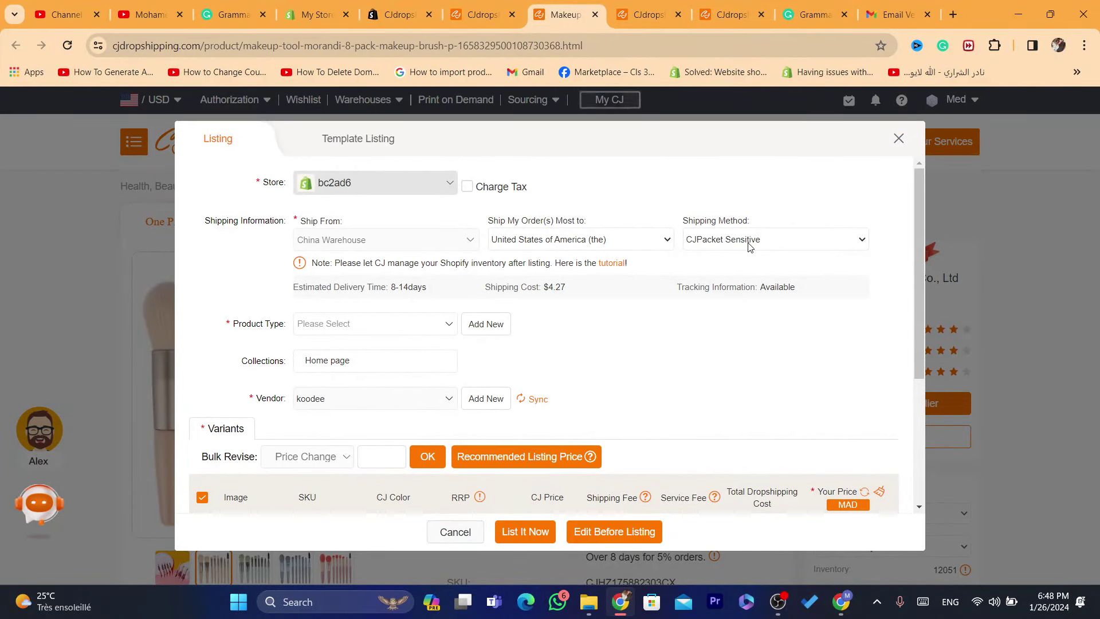
Add a new product type named makeup to the listing.
click(301, 327)
click(485, 324)
click(482, 324)
text(makeup)
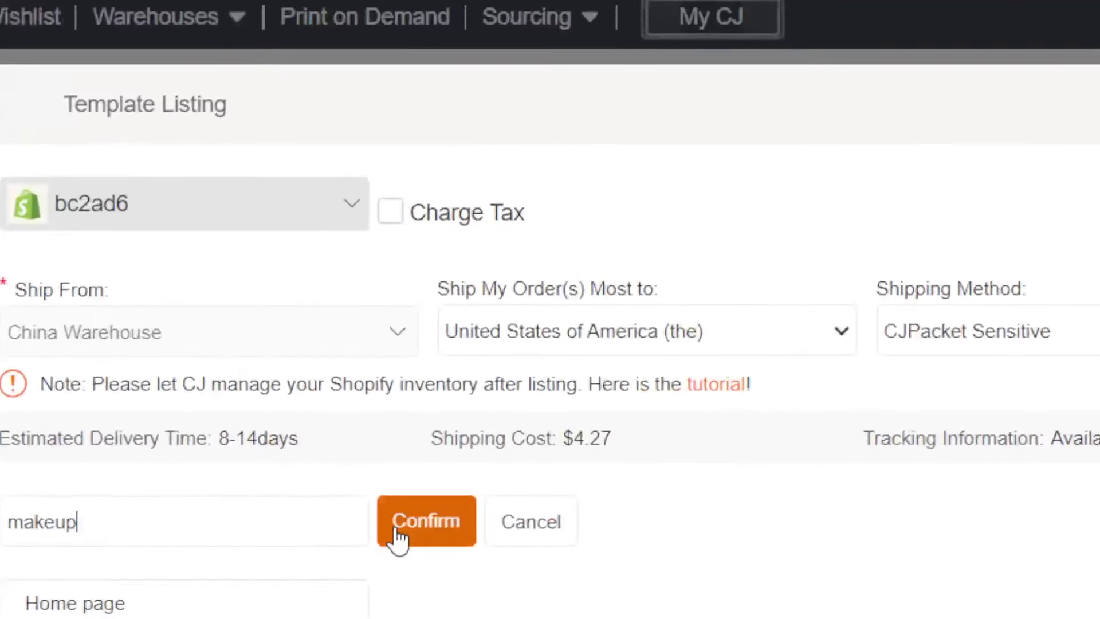
click(482, 324)
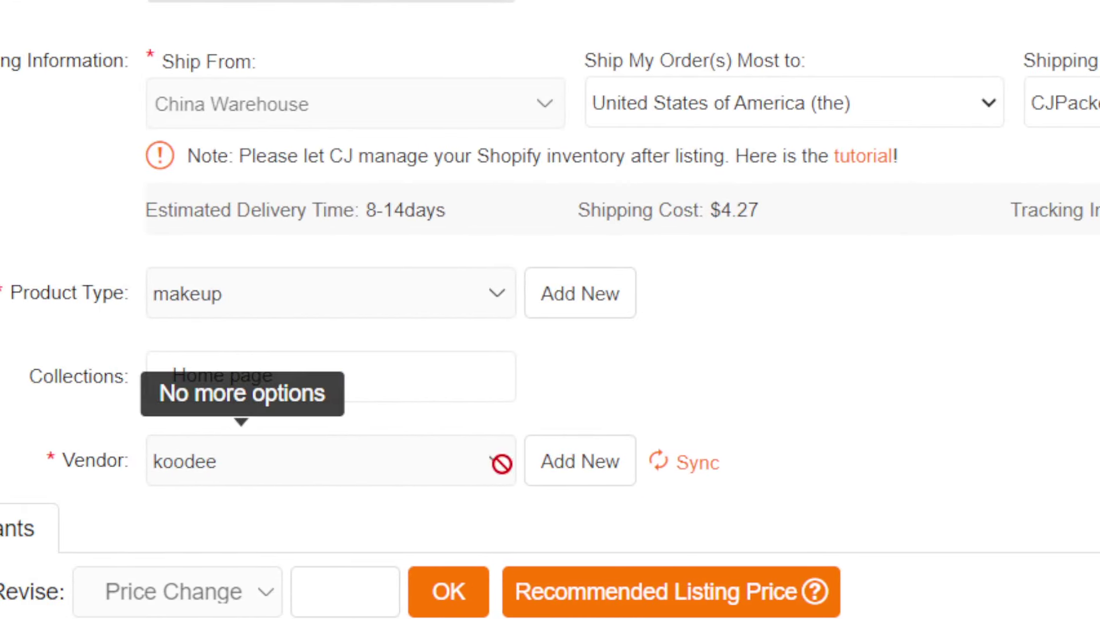
Add a new vendor named TEST to the listing.
click(558, 473)
text(TEST)
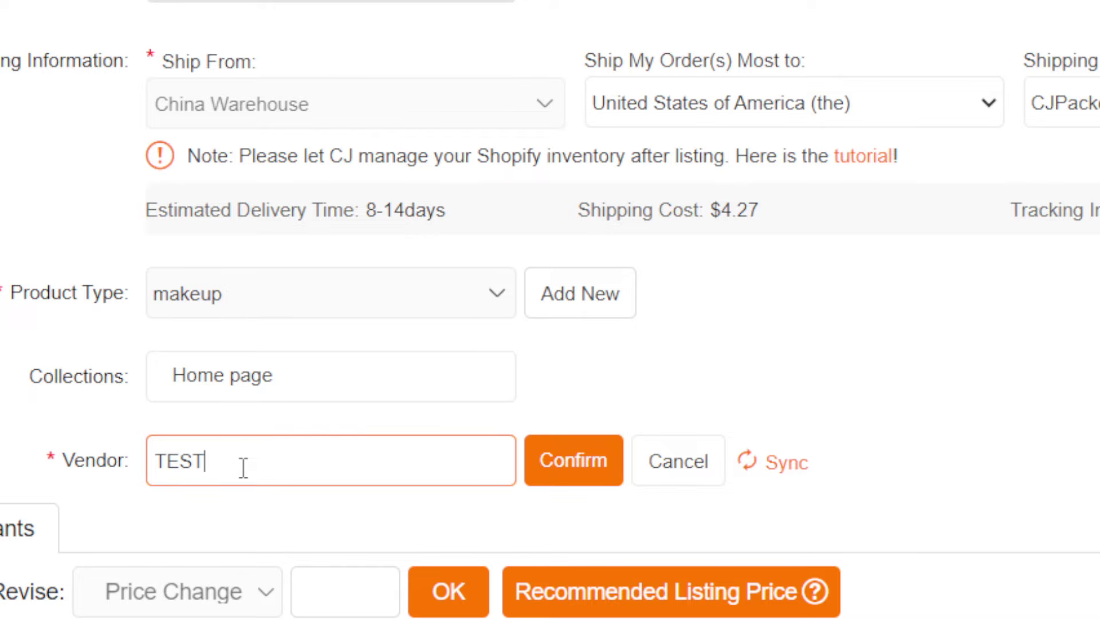
click(555, 459)
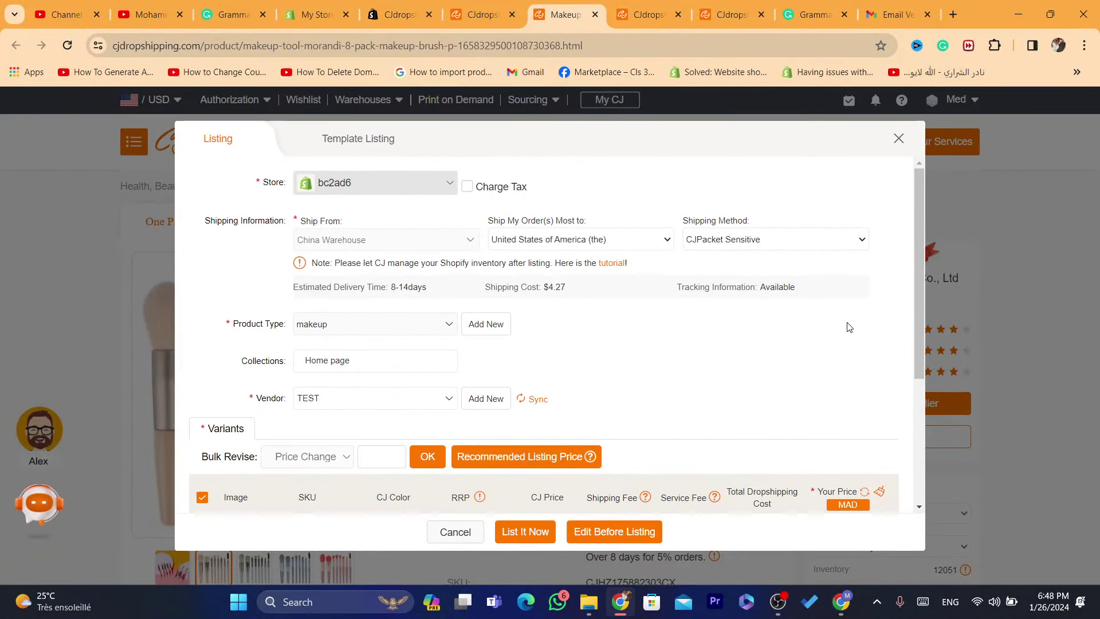
Examine the variants' pricing table, especially the total dropshipping cost of the Apricot variant.
drag(920, 259, 922, 433)
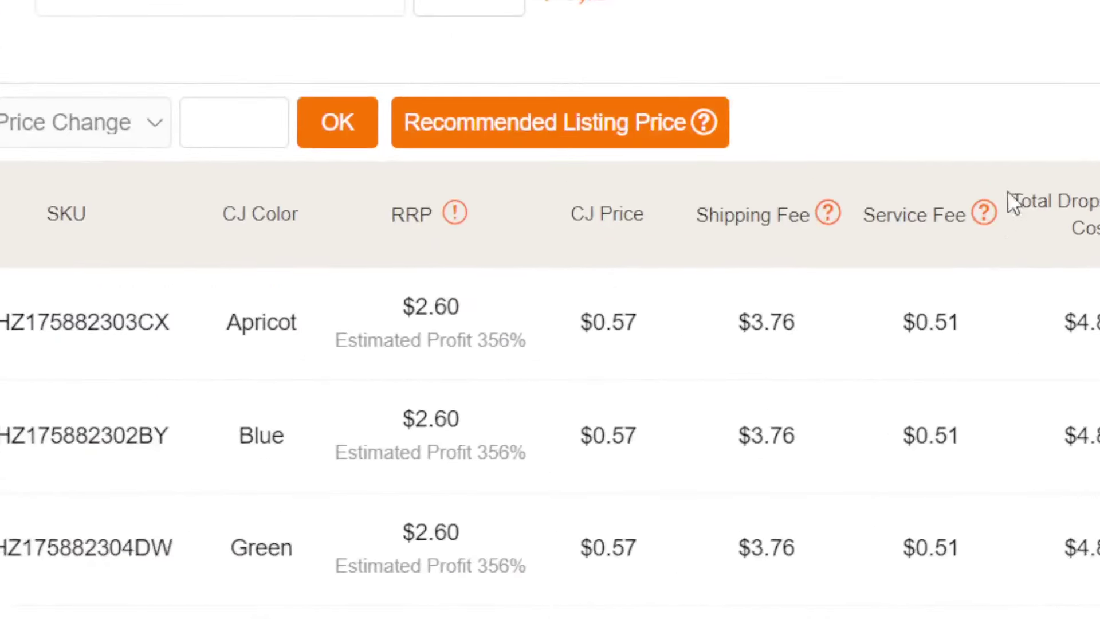
drag(1008, 198, 1097, 243)
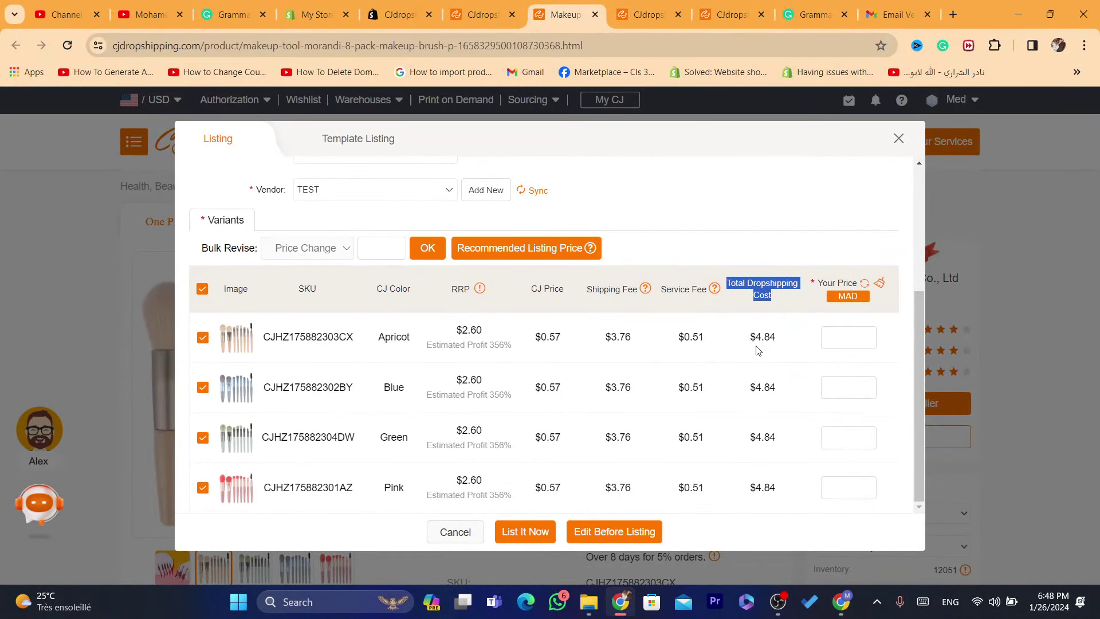
drag(749, 337, 791, 344)
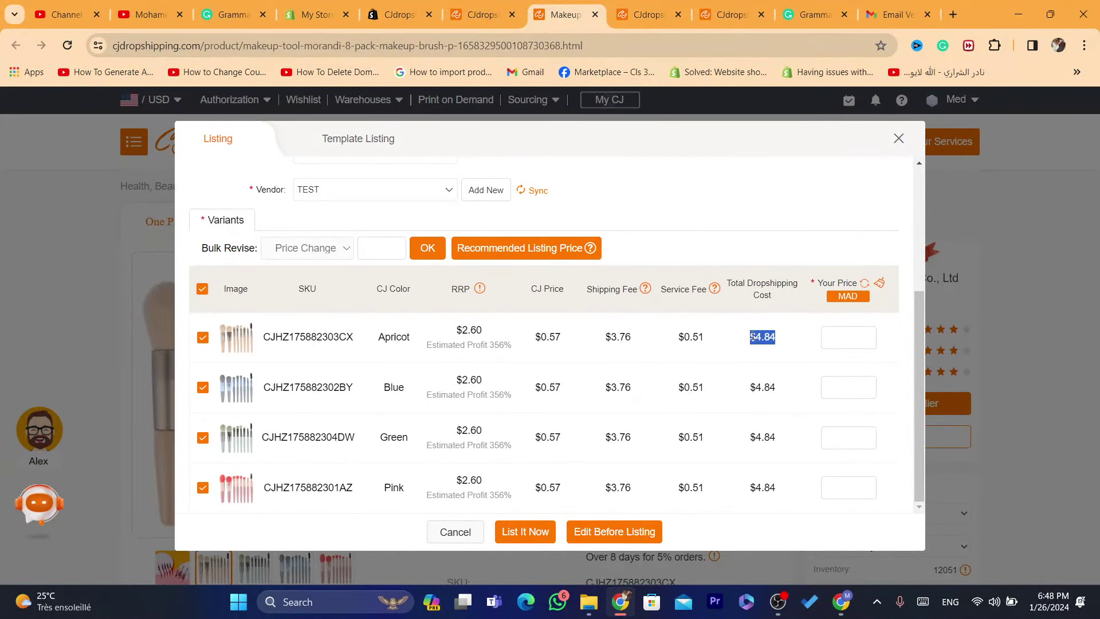
click(701, 197)
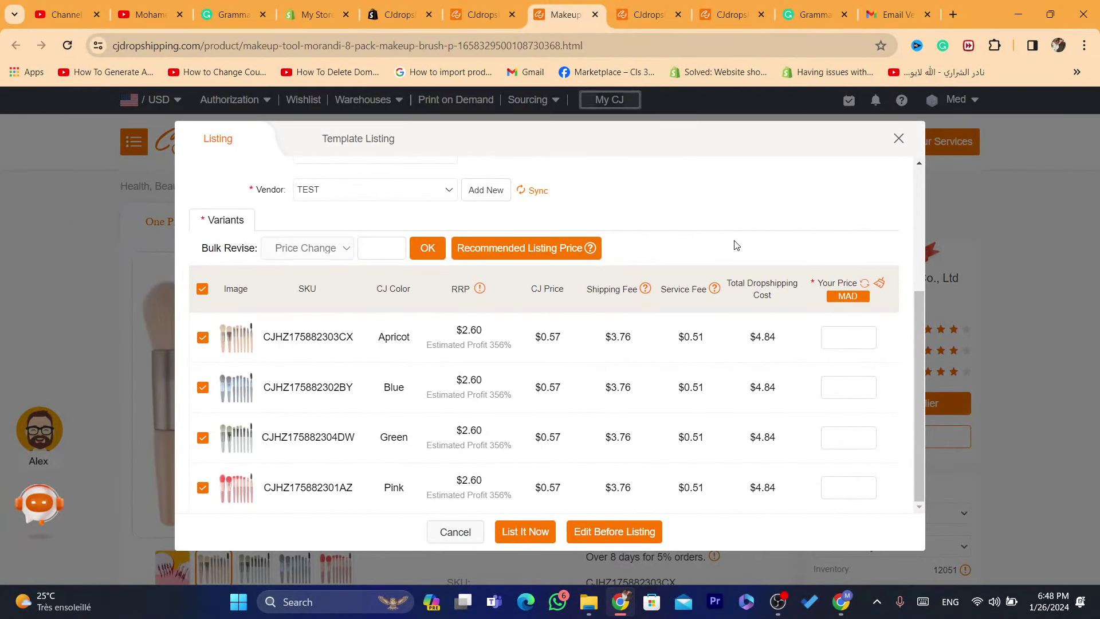
drag(733, 279, 762, 285)
click(785, 297)
click(766, 293)
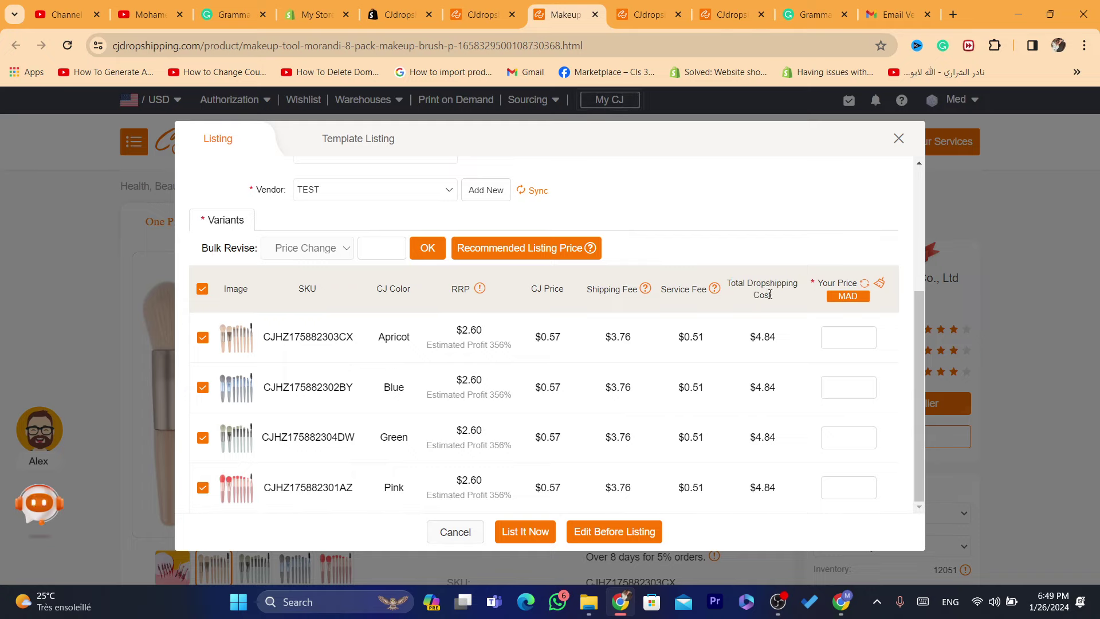
drag(778, 295, 731, 286)
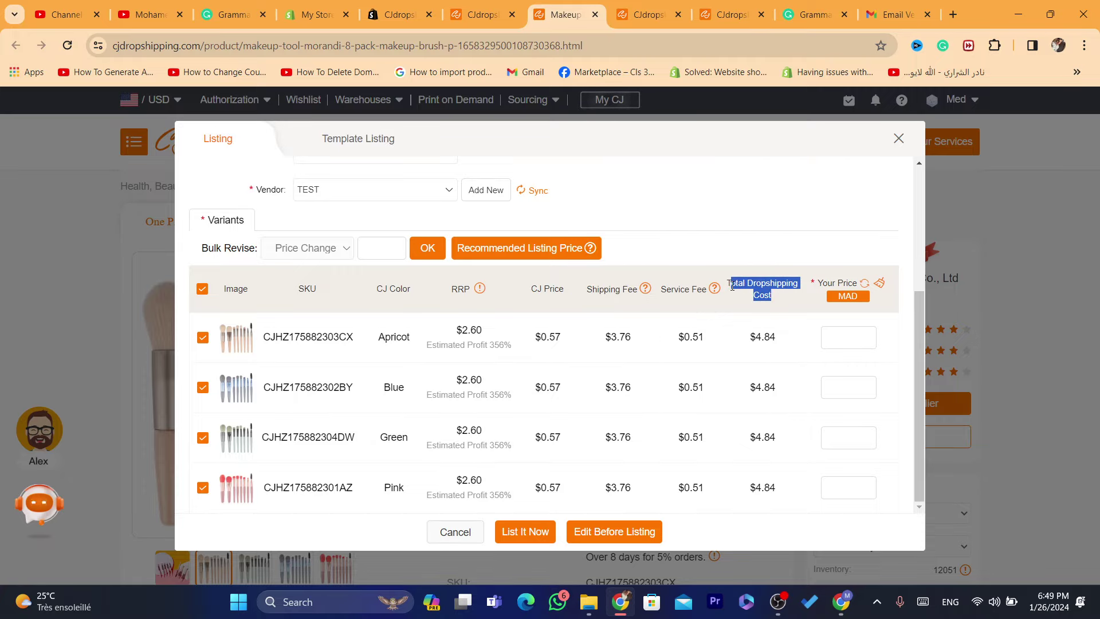
click(731, 286)
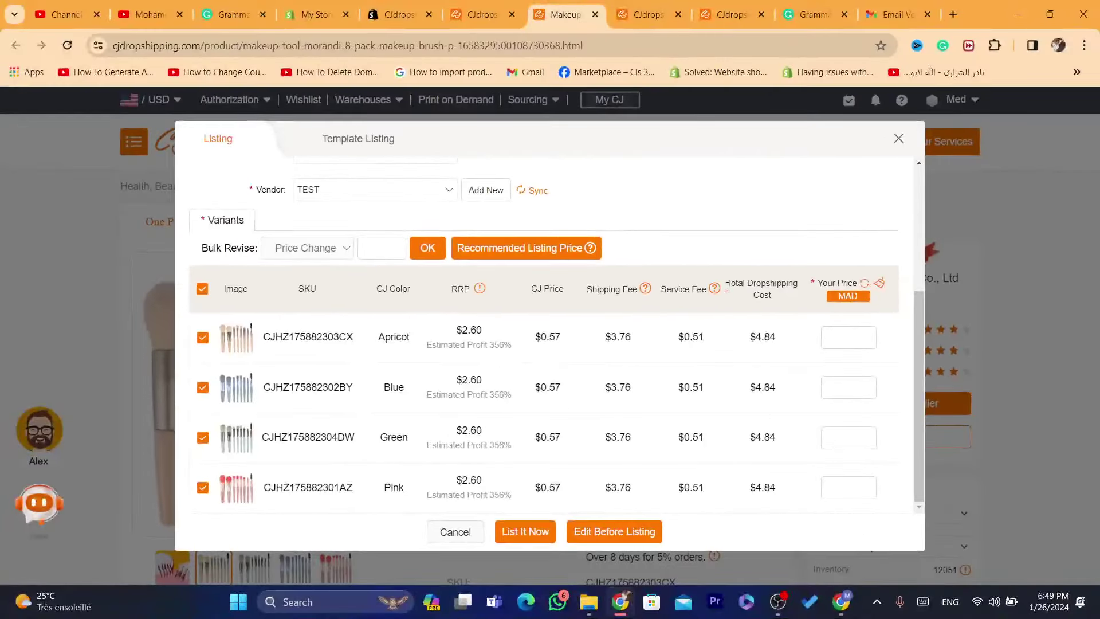
drag(727, 286, 788, 300)
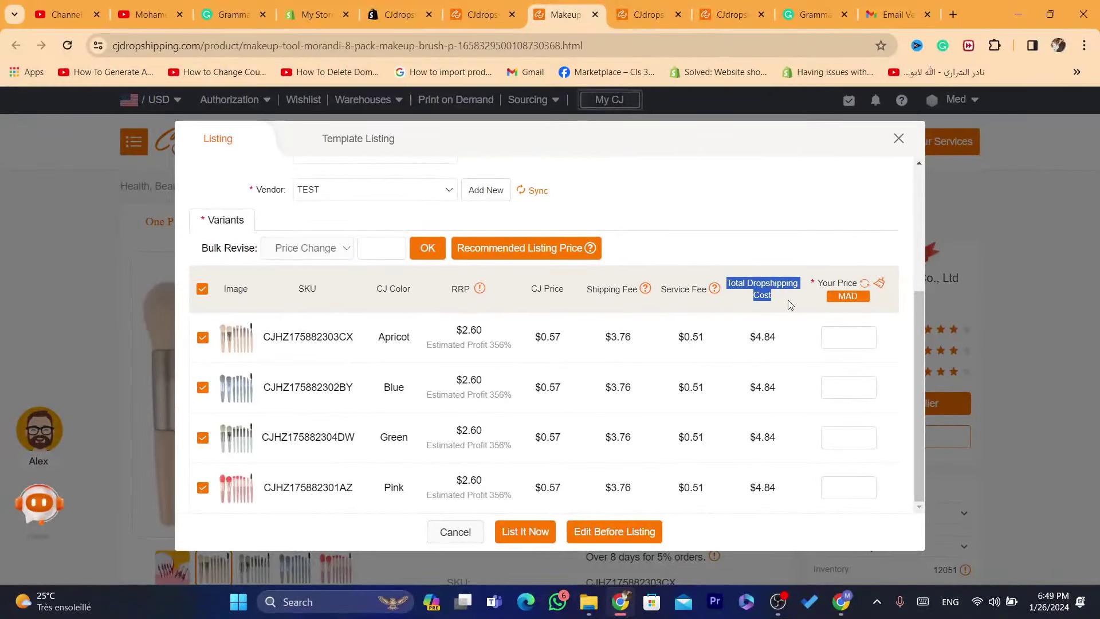
double_click(757, 337)
Set the Apricot variant's selling price to 12 MAD and bulk-revise all variants' prices to 12 MAD.
click(833, 335)
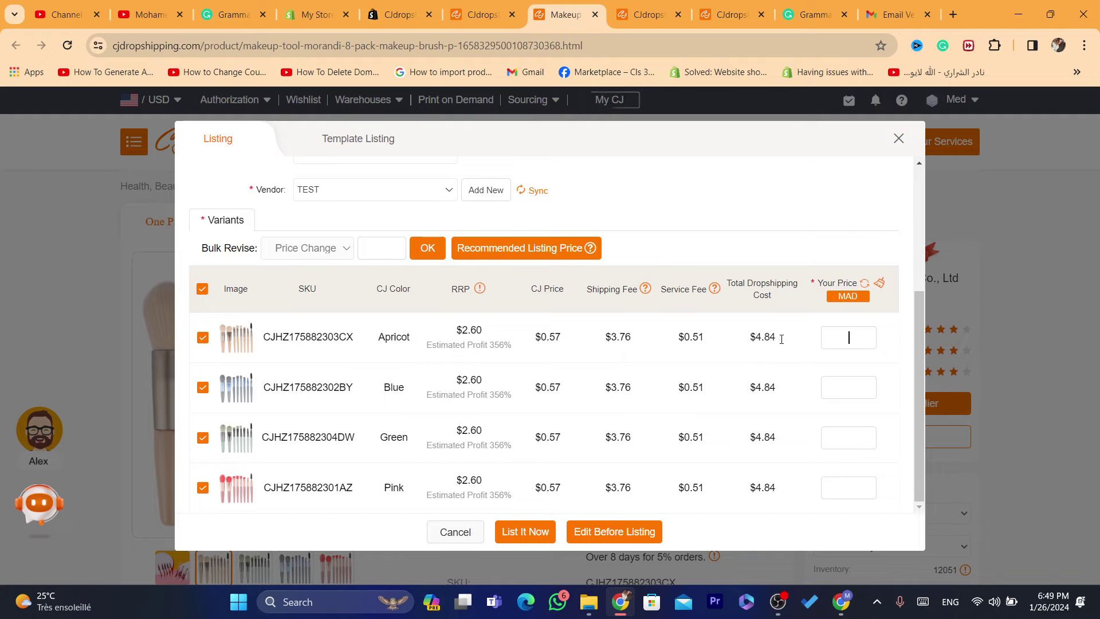
text(12)
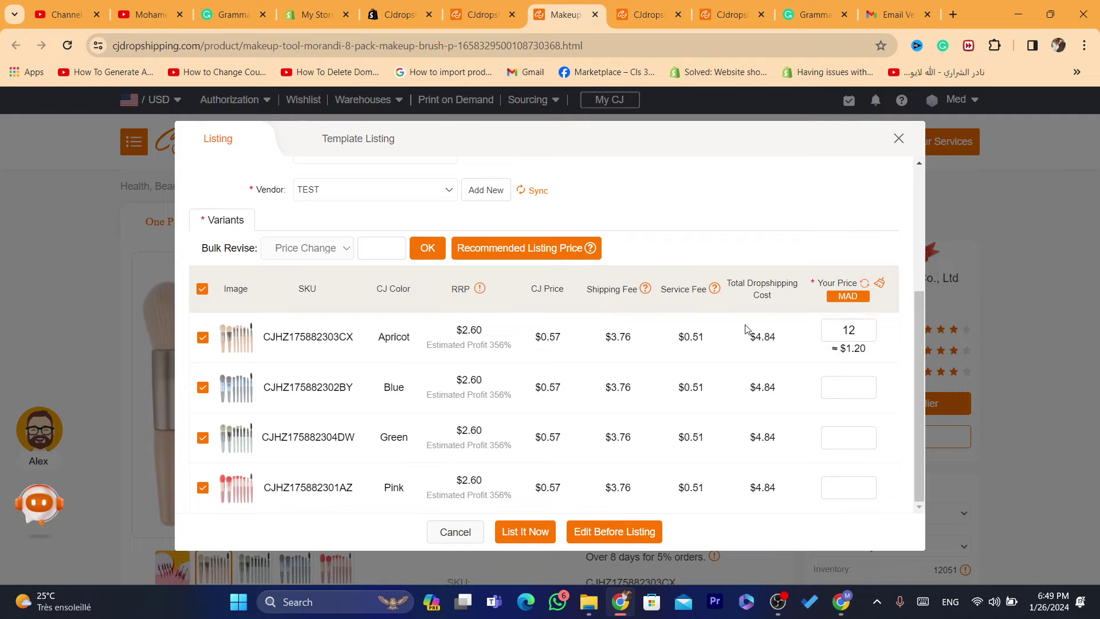
click(376, 248)
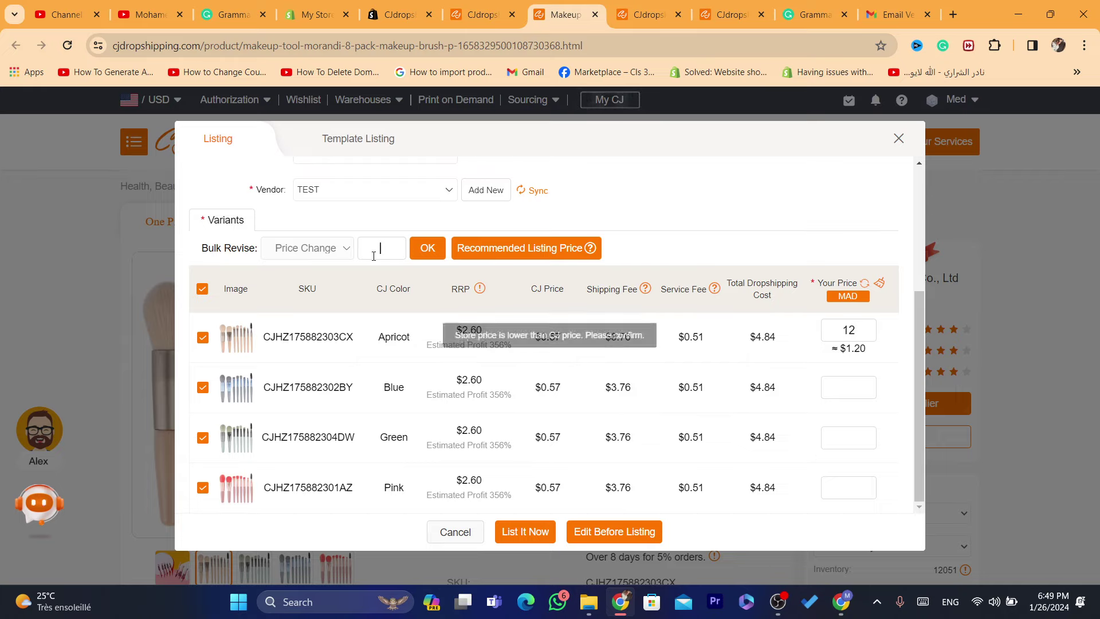
text(12)
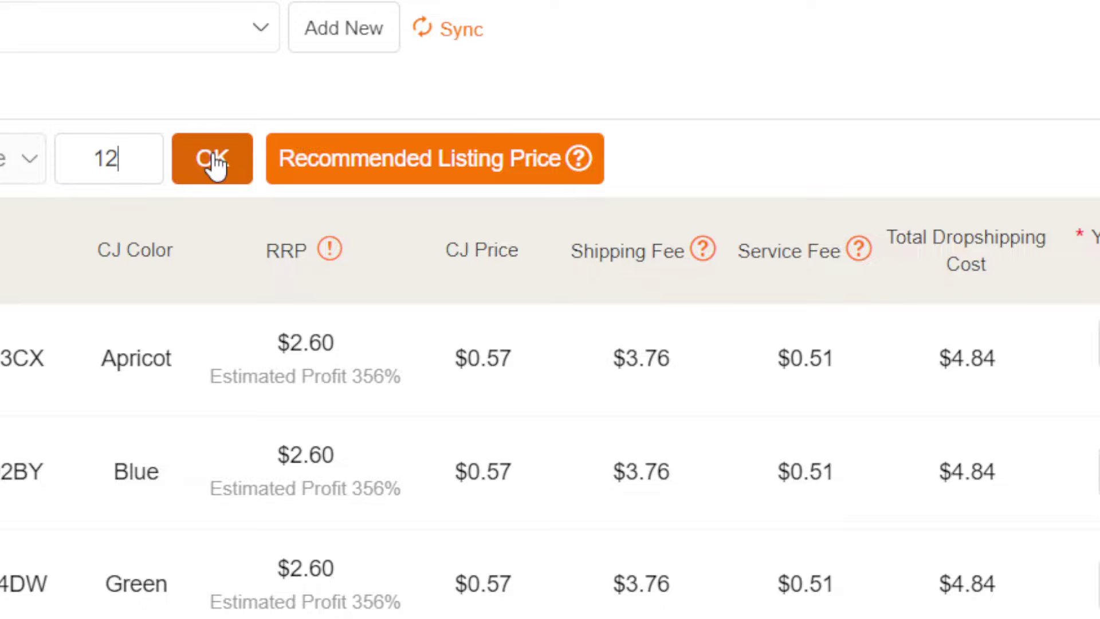
click(214, 164)
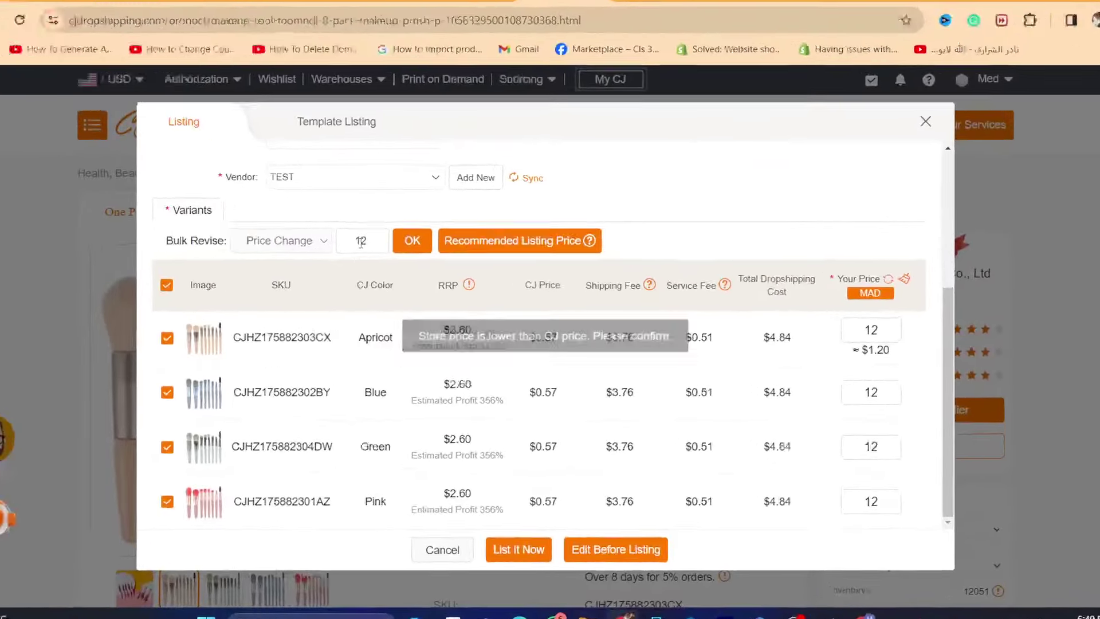
double_click(106, 148)
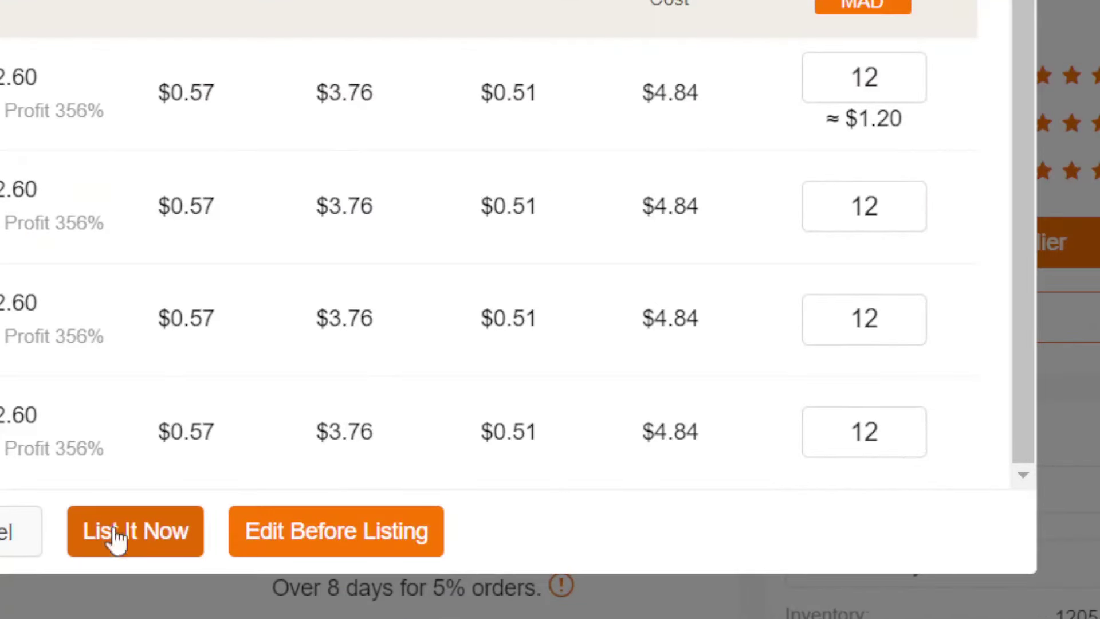
List the makeup brush set on the store immediately and read the listing status message.
click(117, 541)
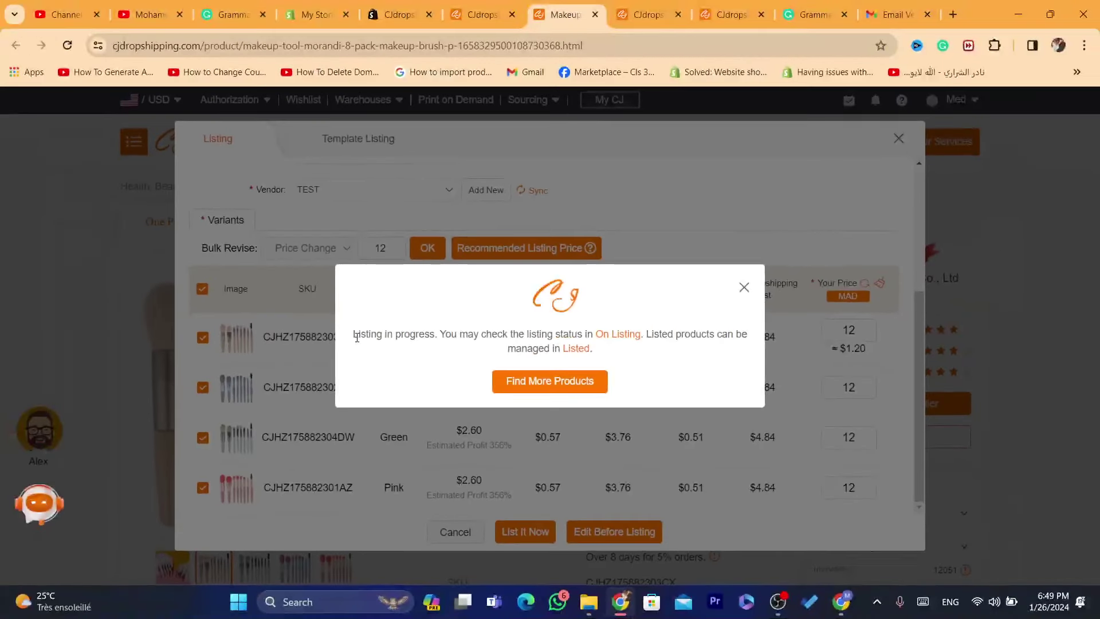
drag(358, 334, 634, 346)
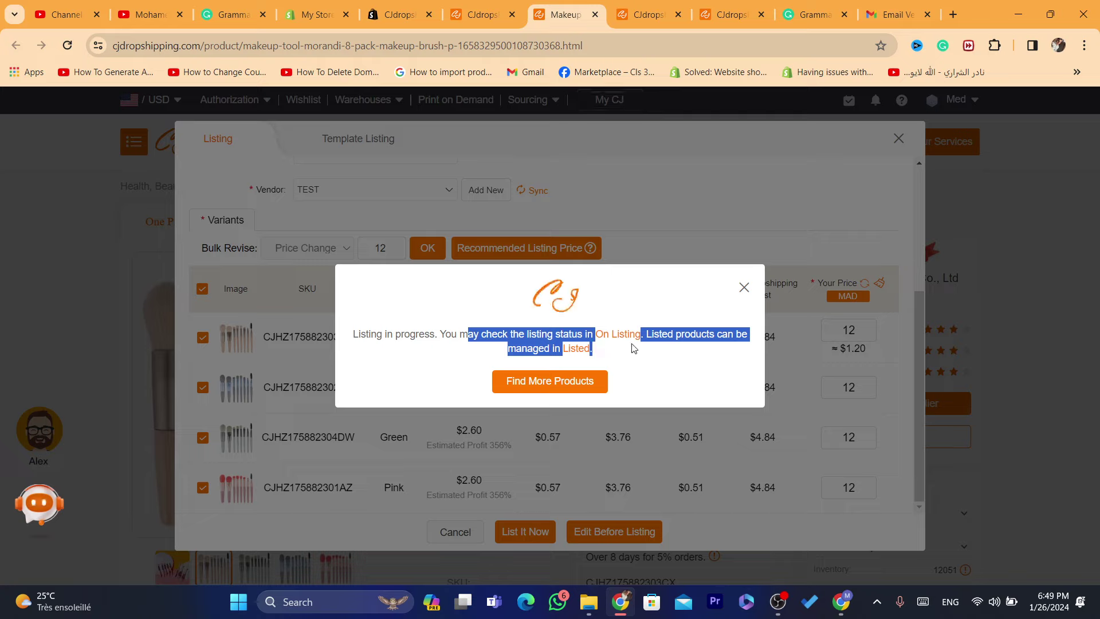
Switch to the Shopify admin's product list and reload it to check for the listed makeup brush set.
click(634, 346)
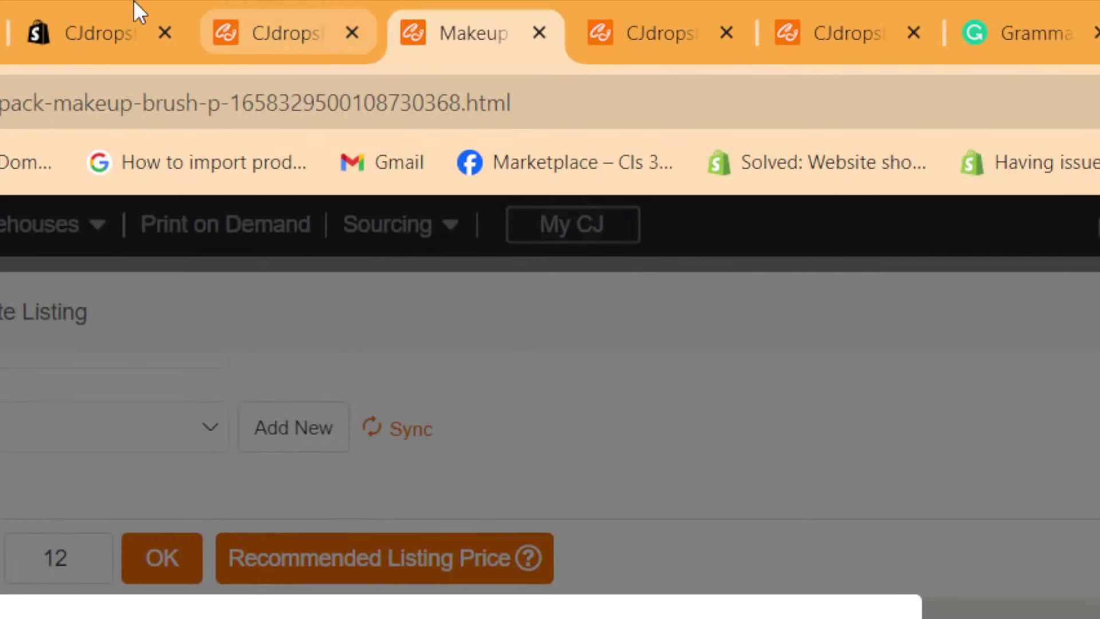
click(411, 9)
click(91, 8)
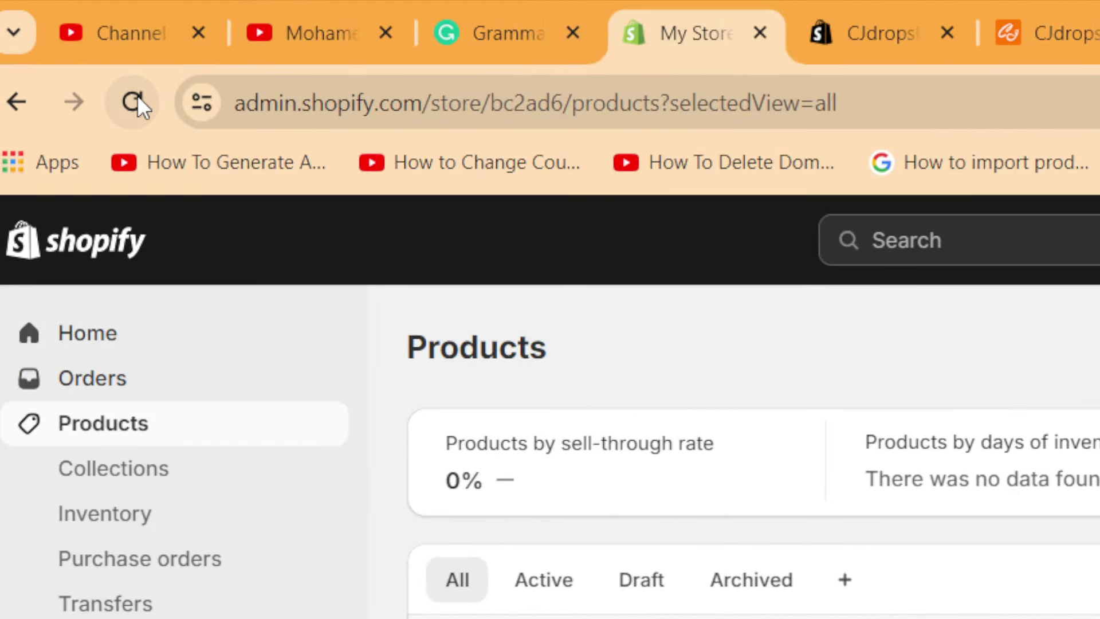
click(136, 96)
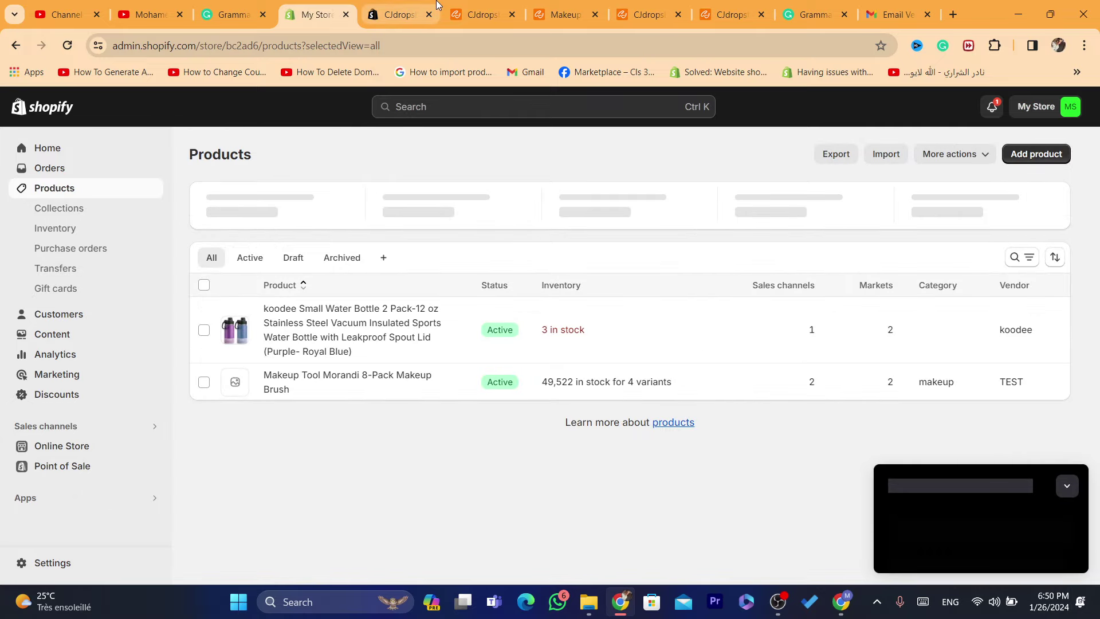
Preview the Makeup Tool Morandi 8-Pack Makeup Brush on the online store from the Shopify product list.
click(482, 15)
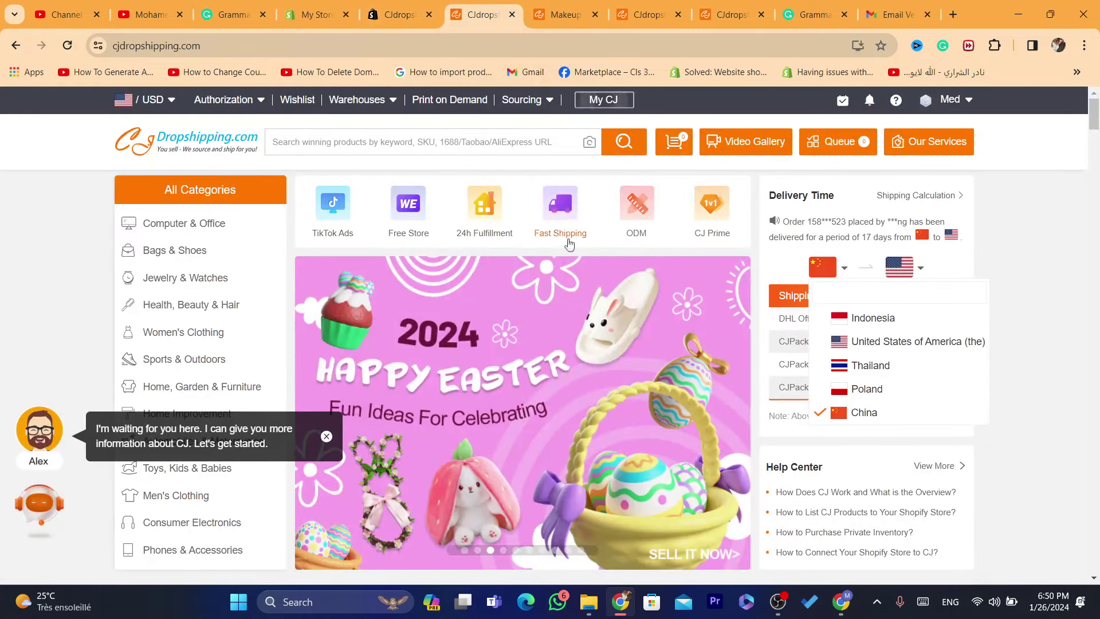
click(317, 14)
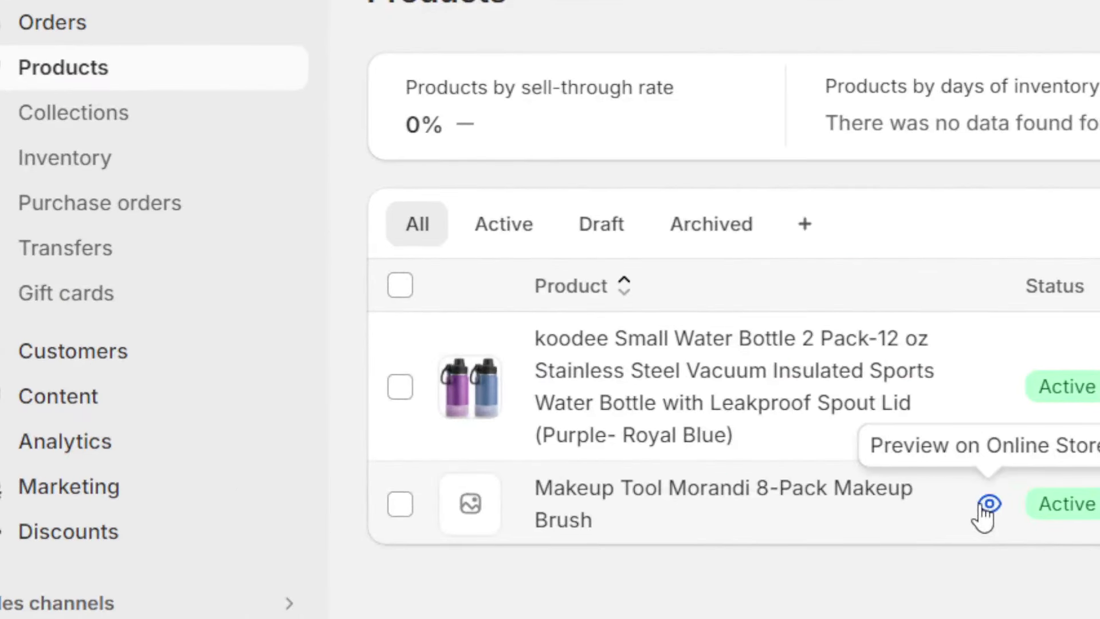
click(465, 382)
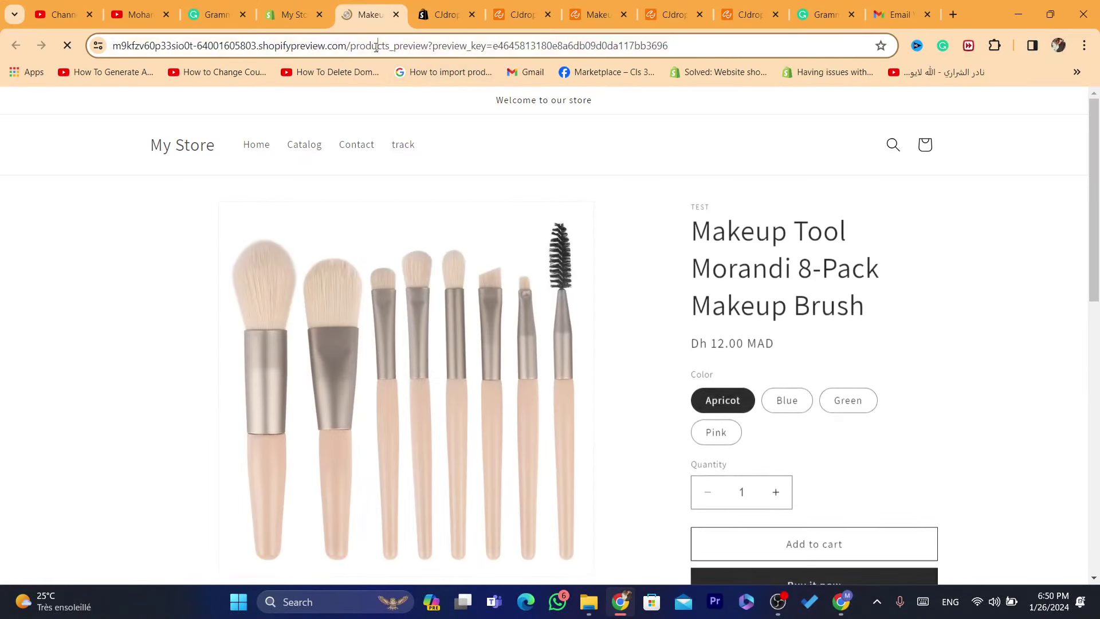
click(378, 45)
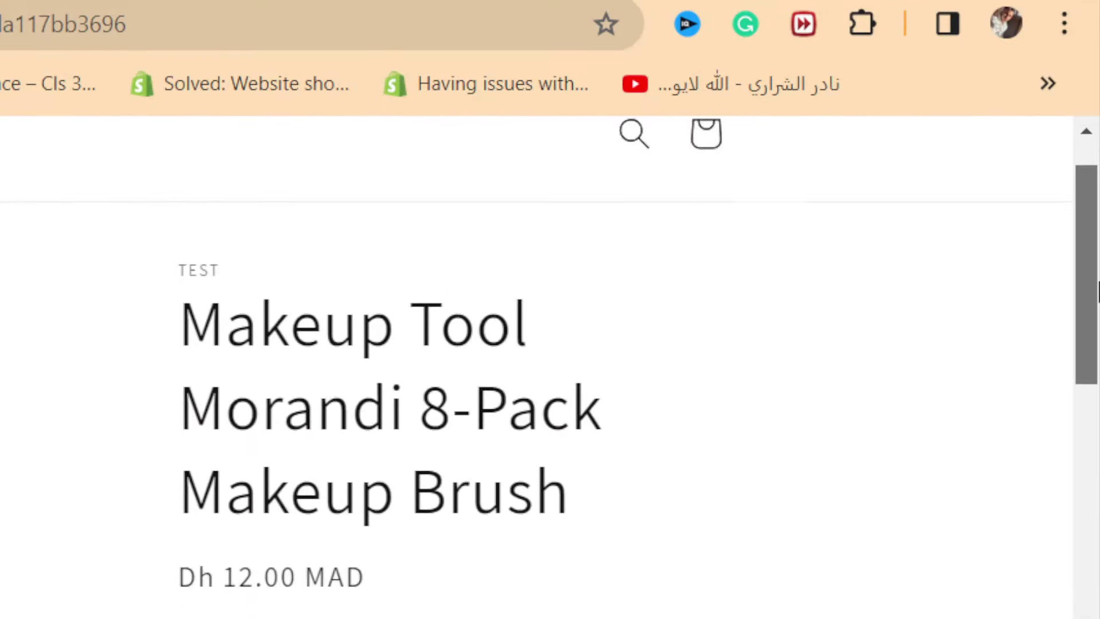
scroll(1096, 289, down, 1)
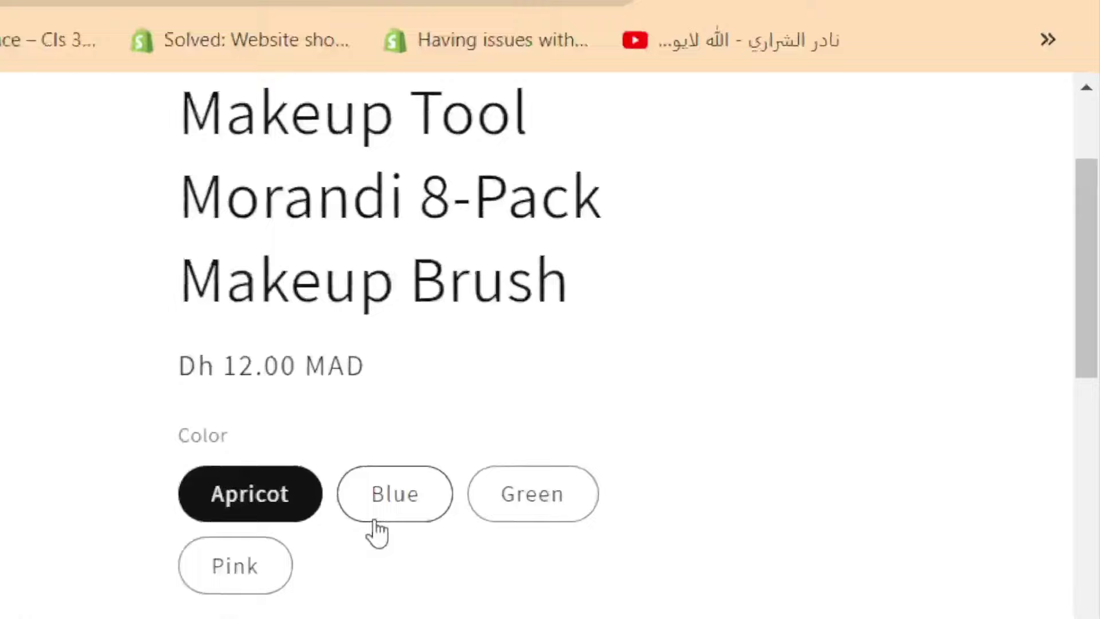
Try the brush set's Blue and Green colours, choose Pink and raise the quantity to 11 on the store page.
click(778, 281)
click(833, 279)
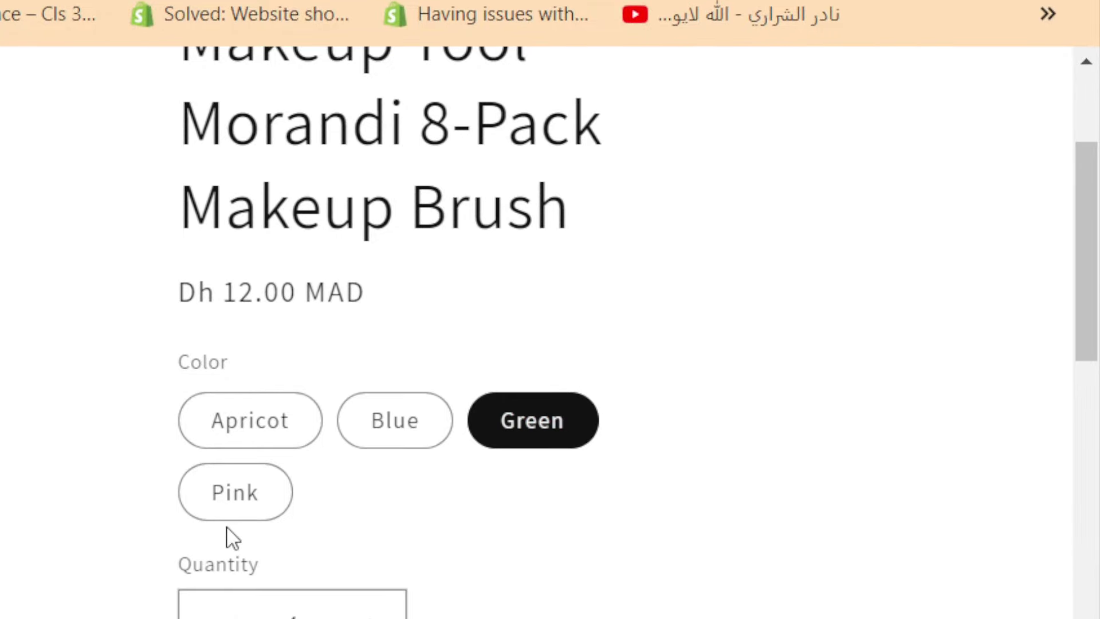
click(209, 490)
click(770, 345)
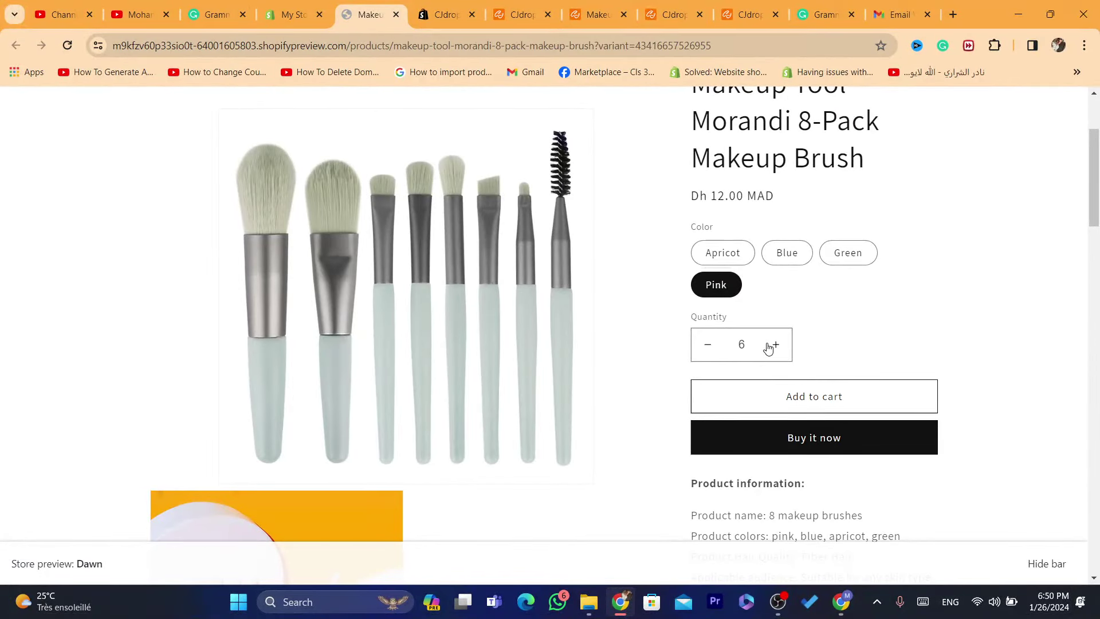
click(768, 346)
click(768, 346)
click(768, 345)
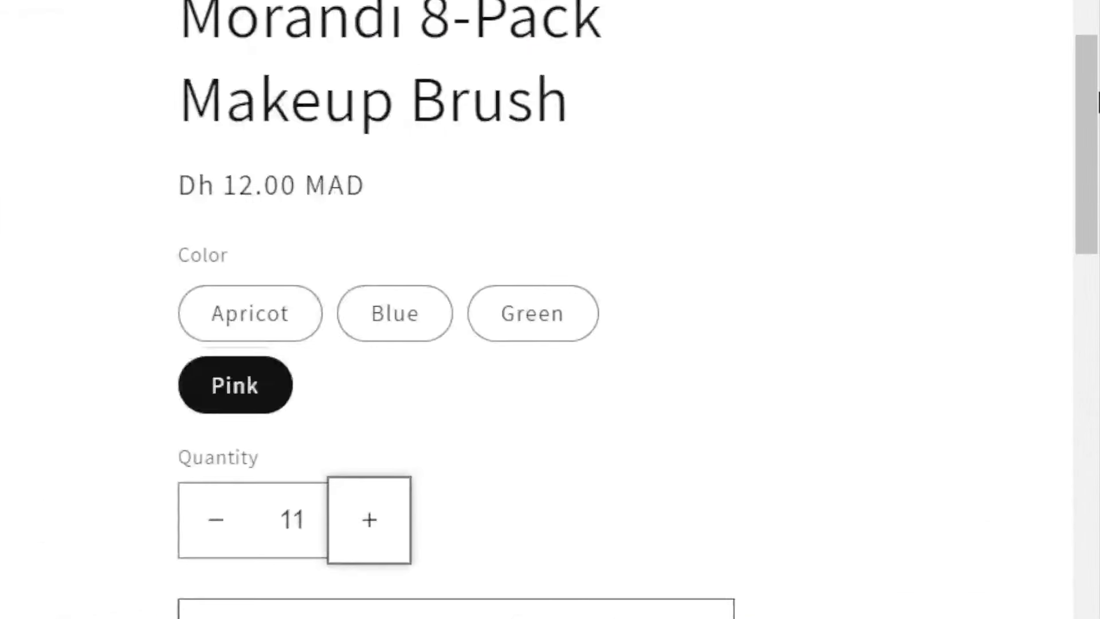
scroll(902, 323, down, 5)
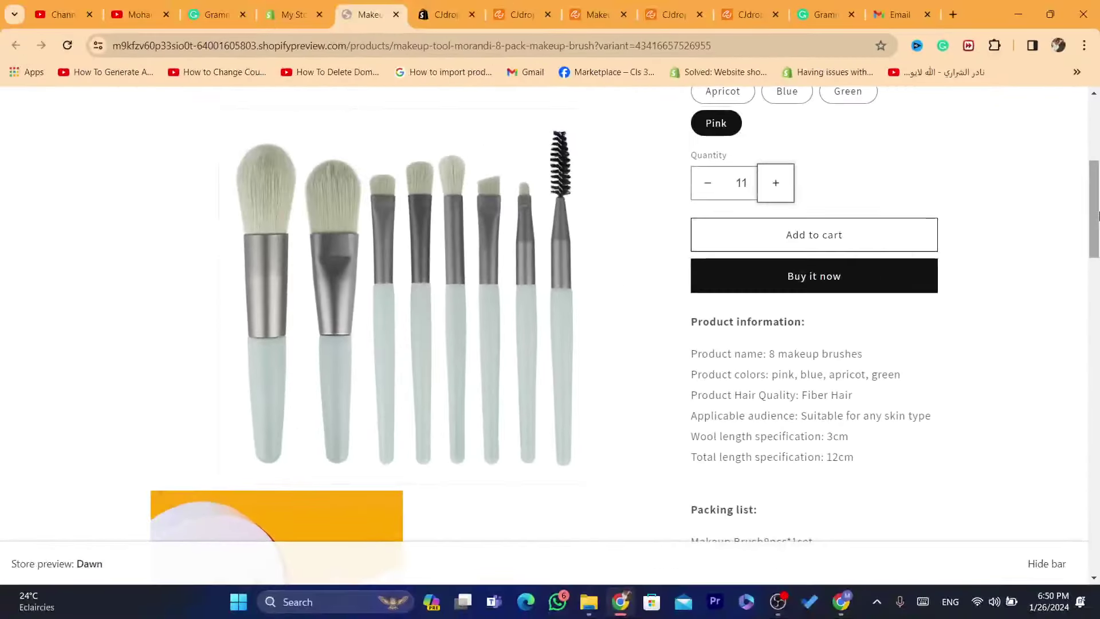
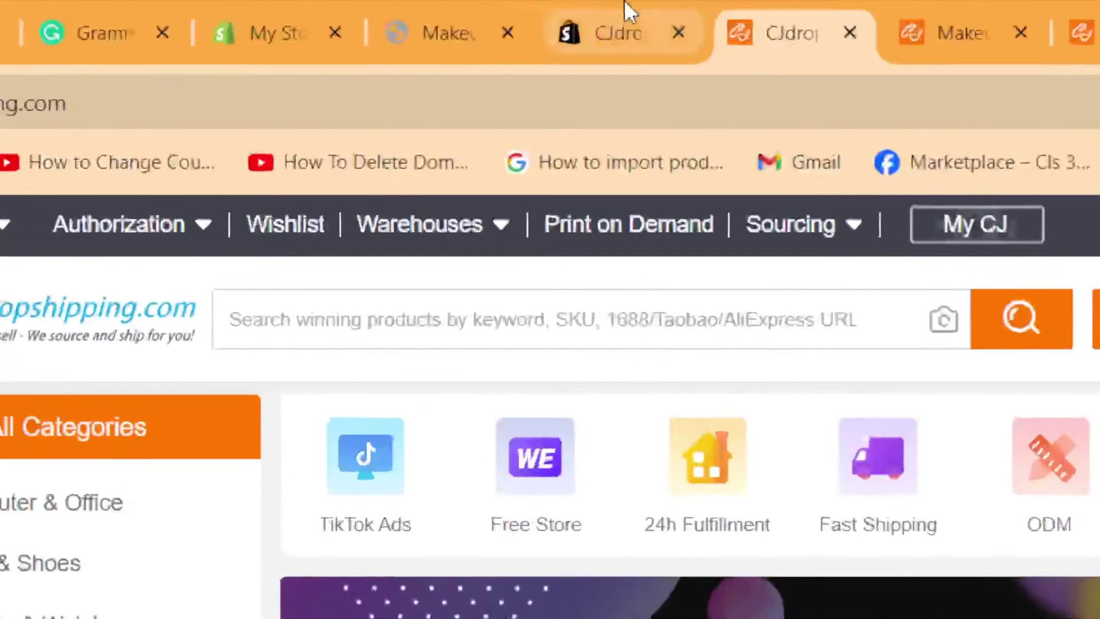
Look over the products on the CJdropshipping home page and return to the brush set's store preview.
click(551, 46)
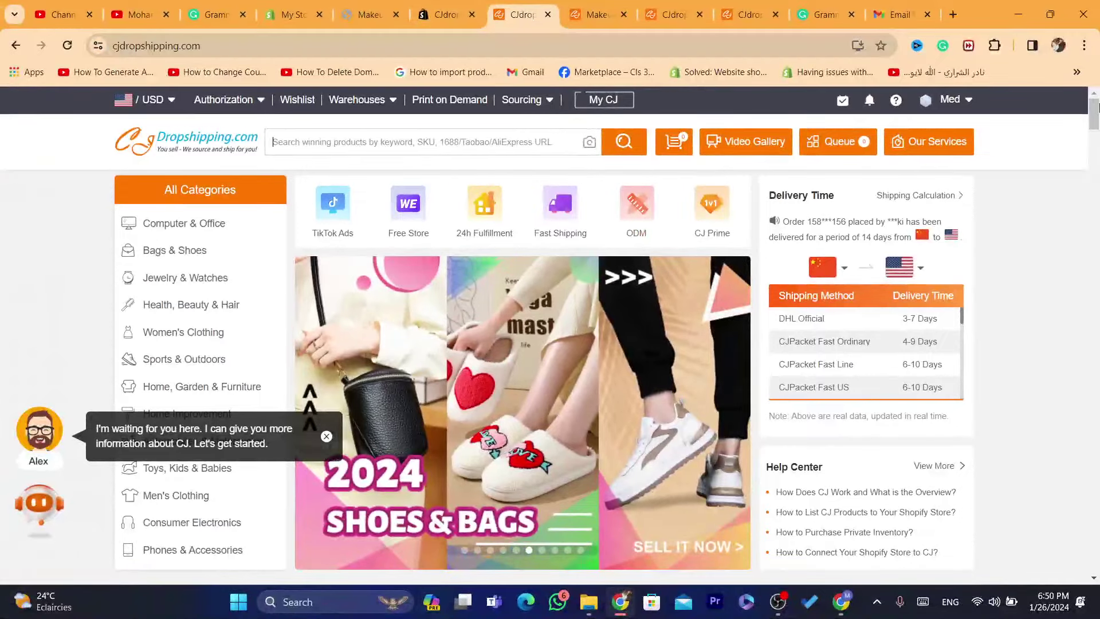
drag(1096, 115, 1095, 166)
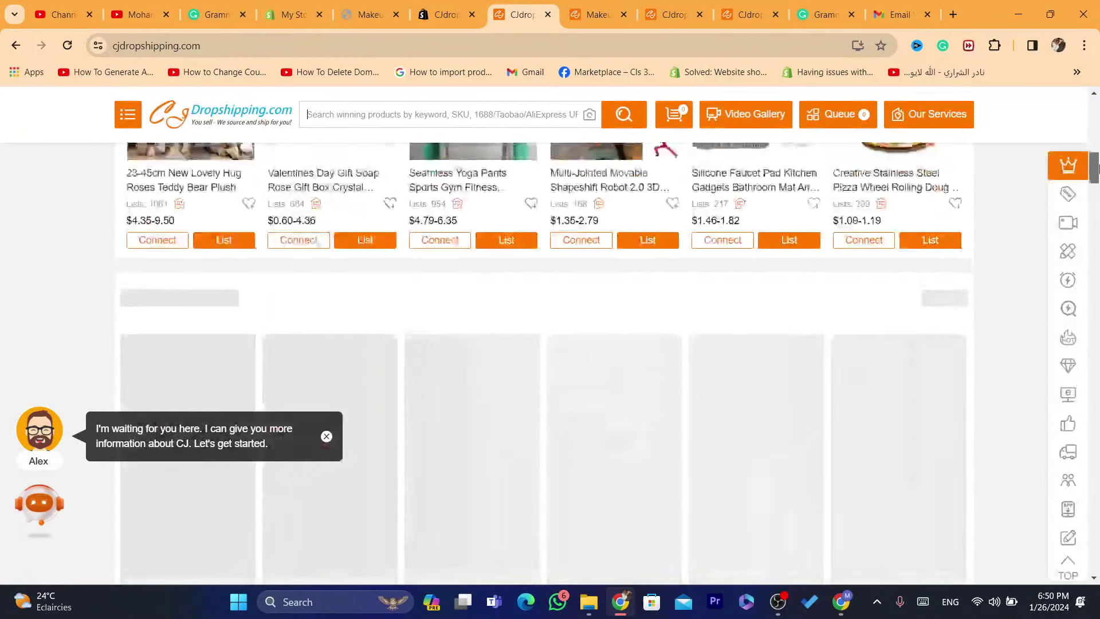
scroll(605, 114, up, 10)
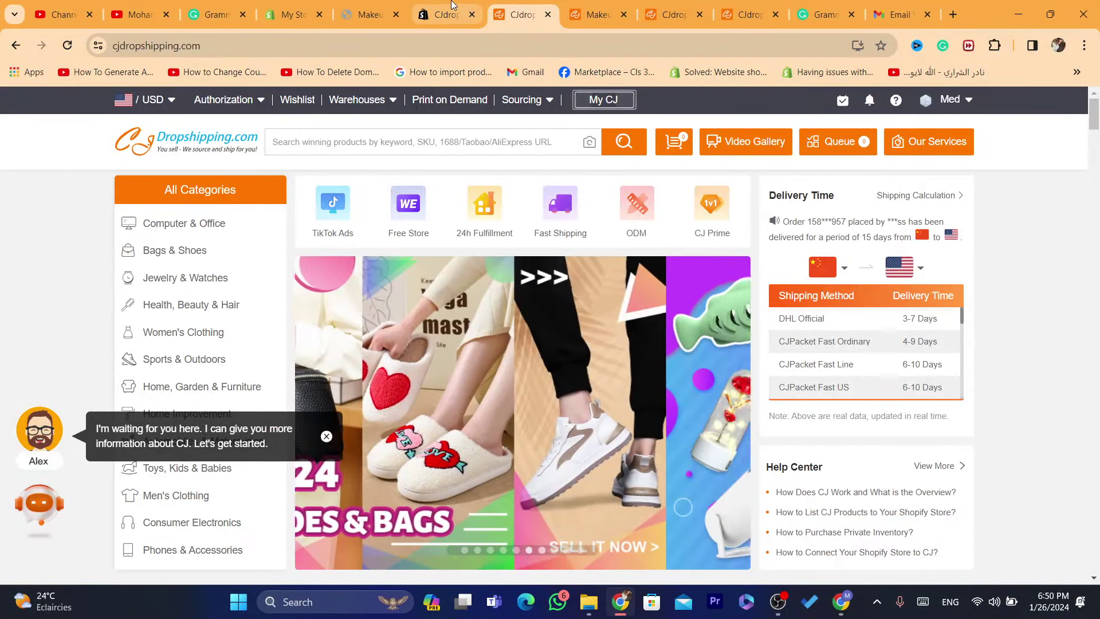
click(452, 5)
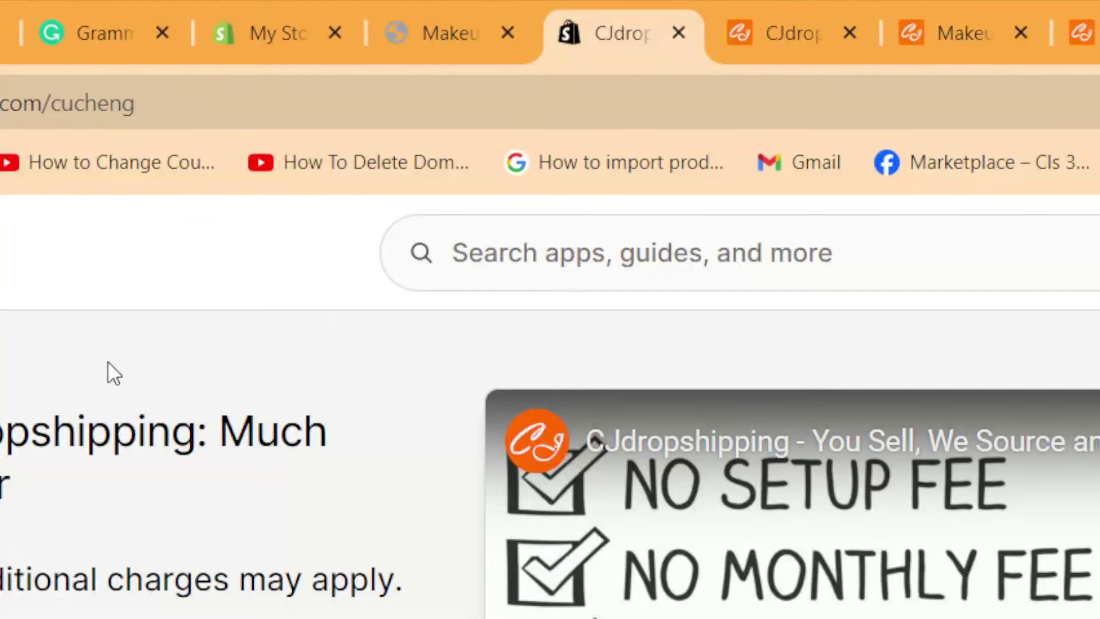
click(443, 5)
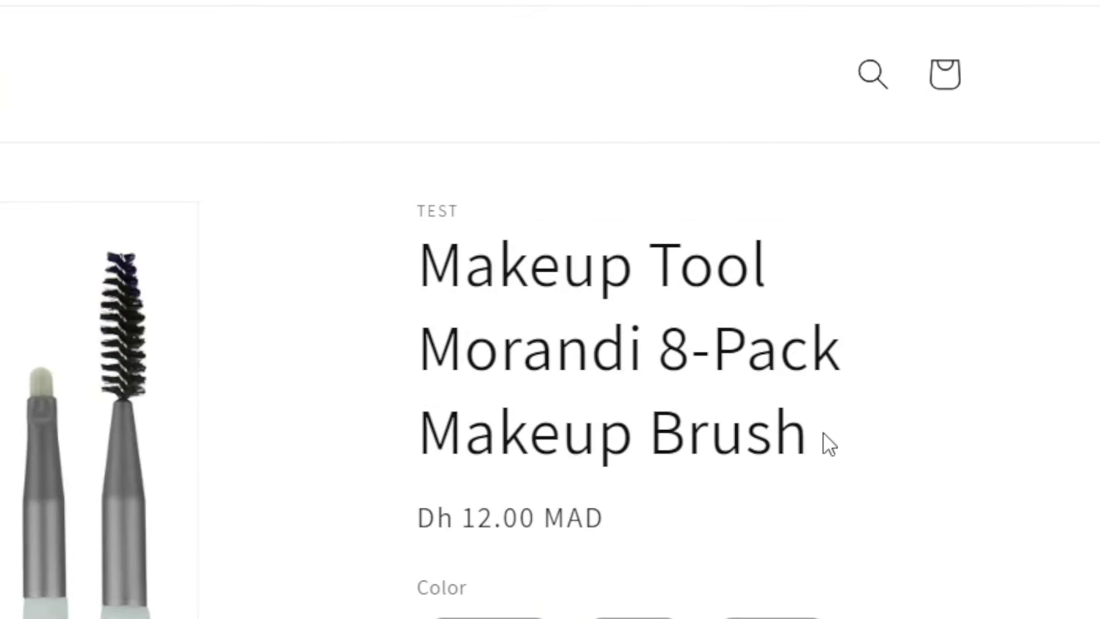
Examine the makeup brush set's title on its store preview page.
drag(823, 433, 356, 214)
drag(423, 252, 867, 479)
click(867, 478)
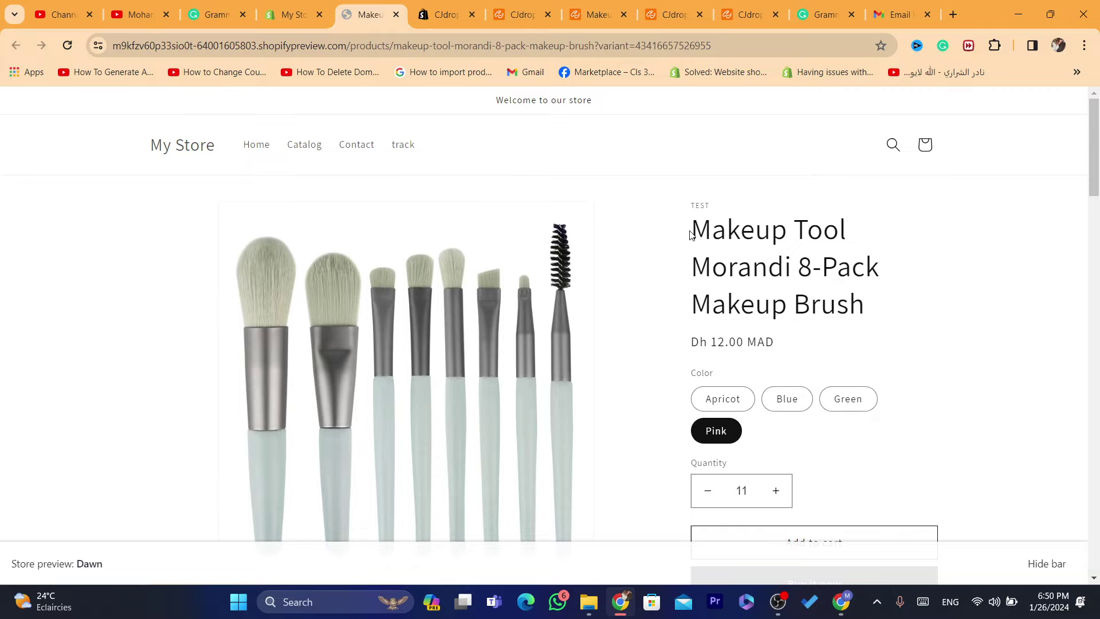
drag(691, 235, 836, 279)
double_click(839, 281)
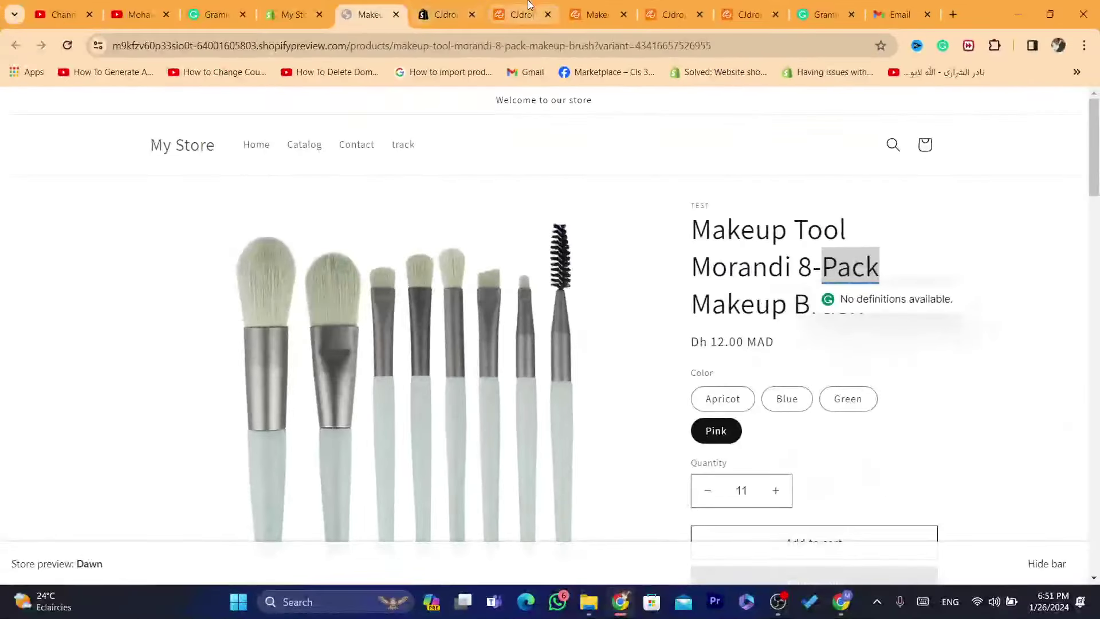
click(519, 15)
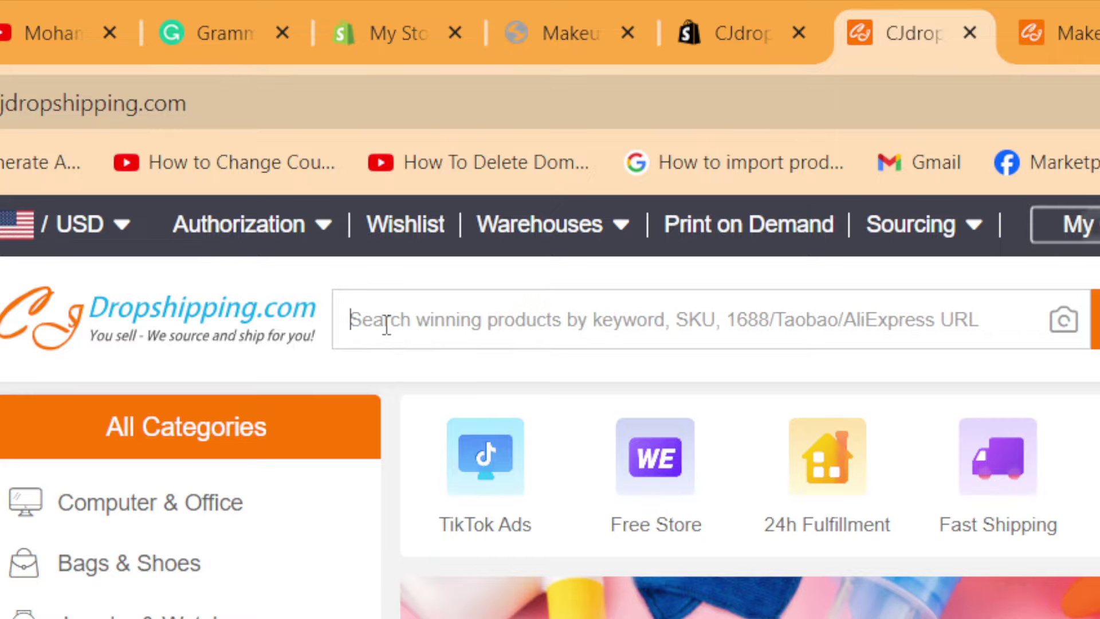
click(695, 13)
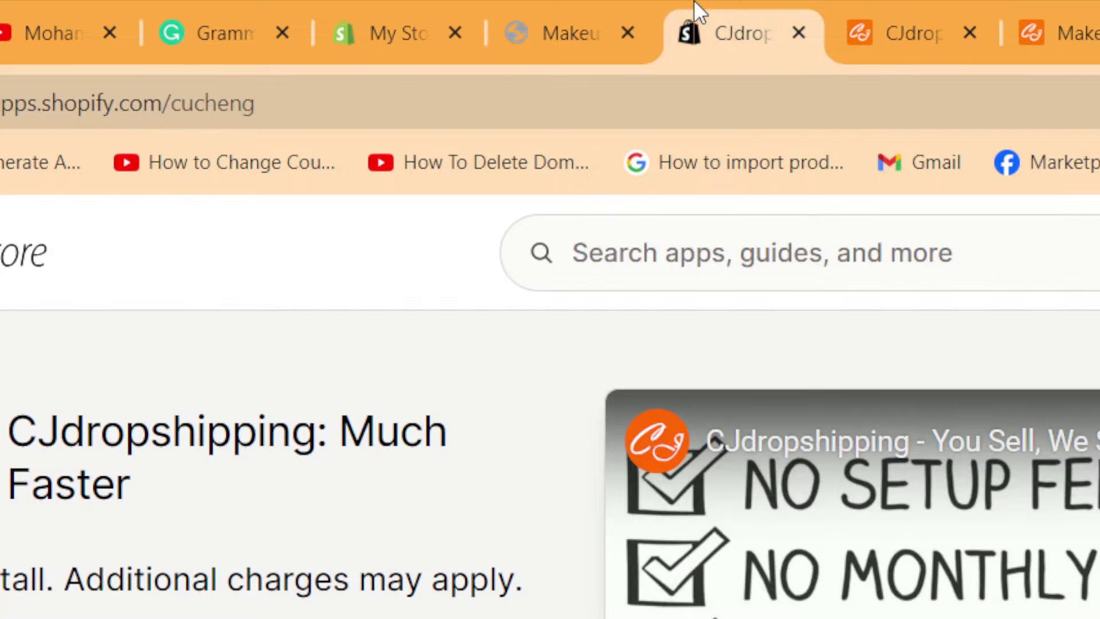
click(598, 11)
click(916, 26)
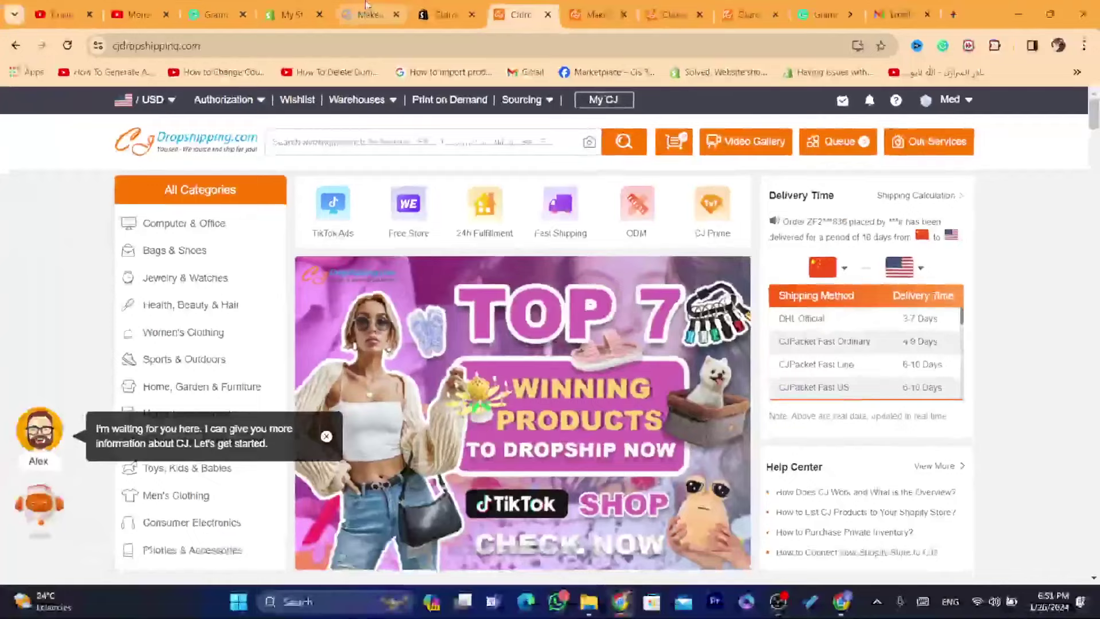
click(458, 33)
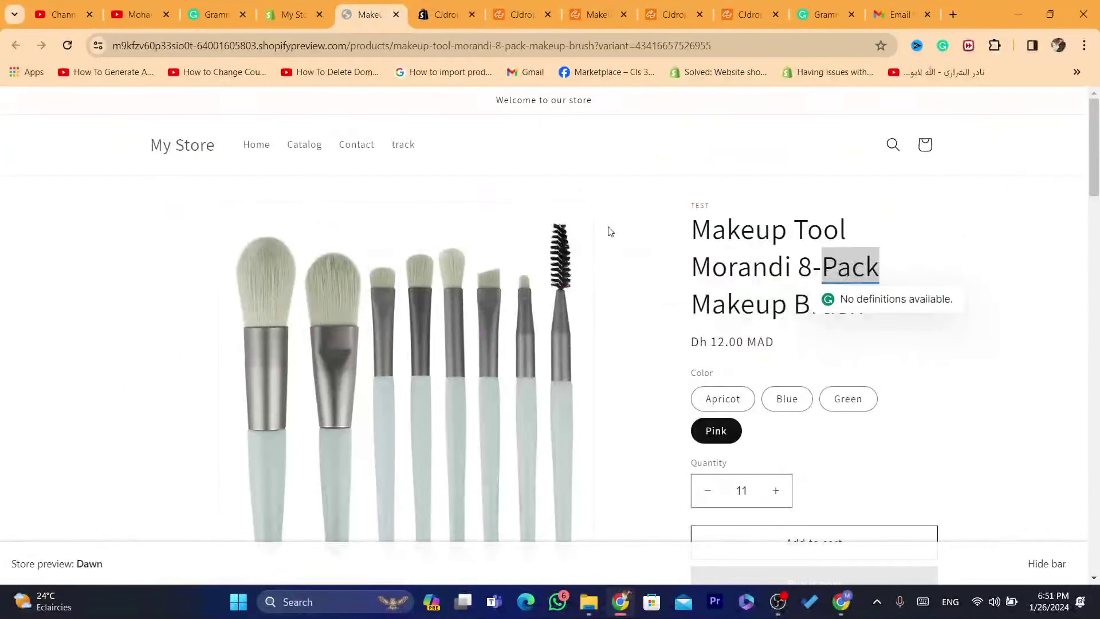
Highlight the brush set's full product title on the preview page and clear the selection.
drag(758, 256, 859, 312)
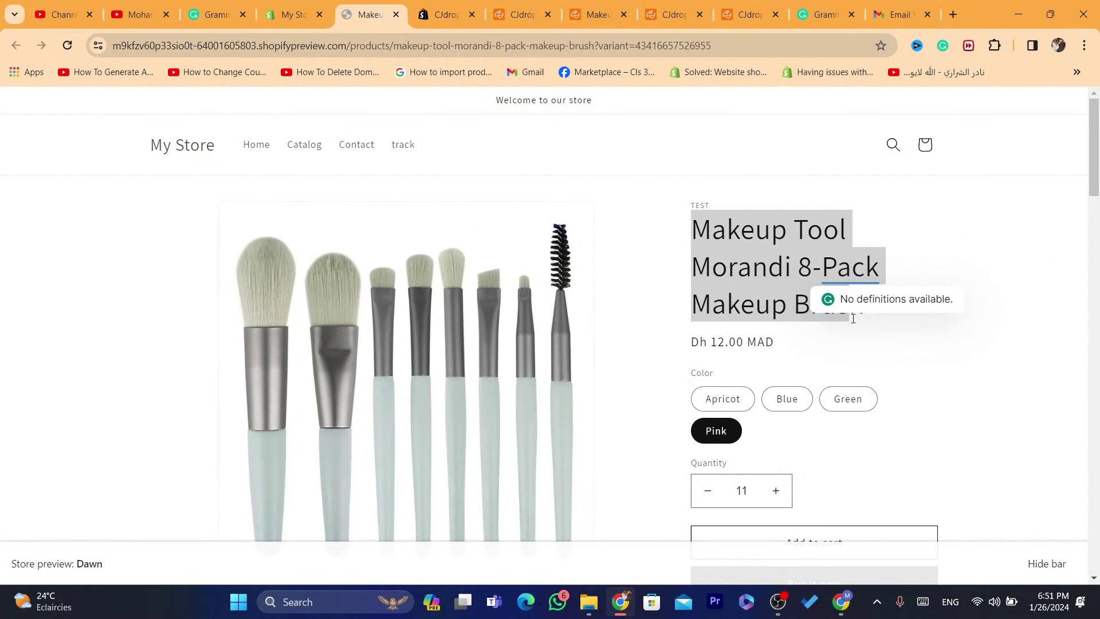
click(854, 318)
click(870, 320)
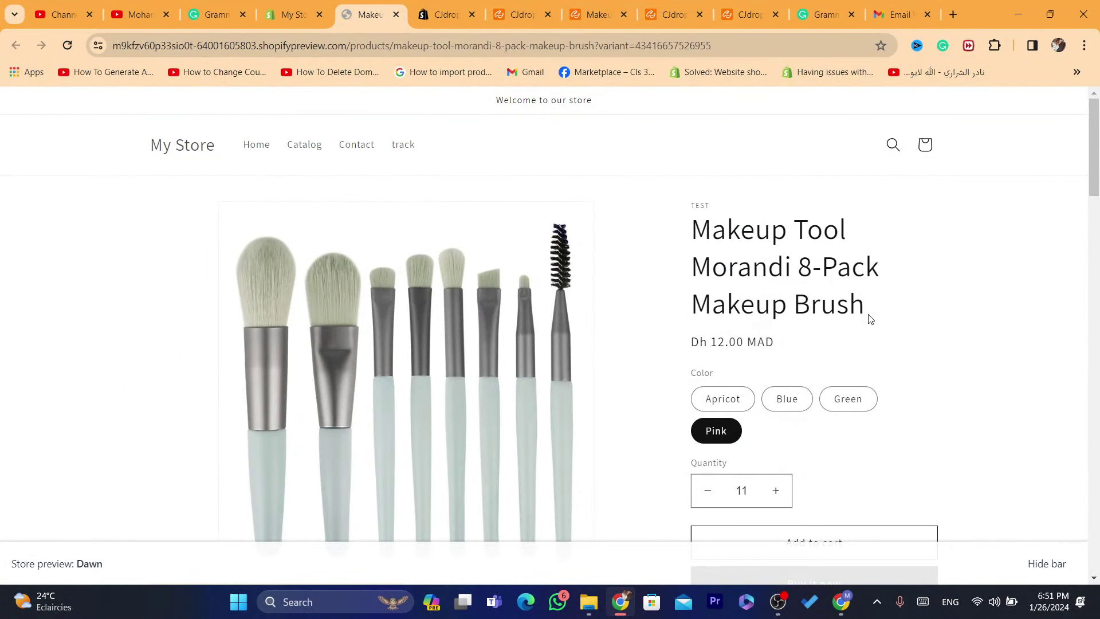
triple_click(762, 275)
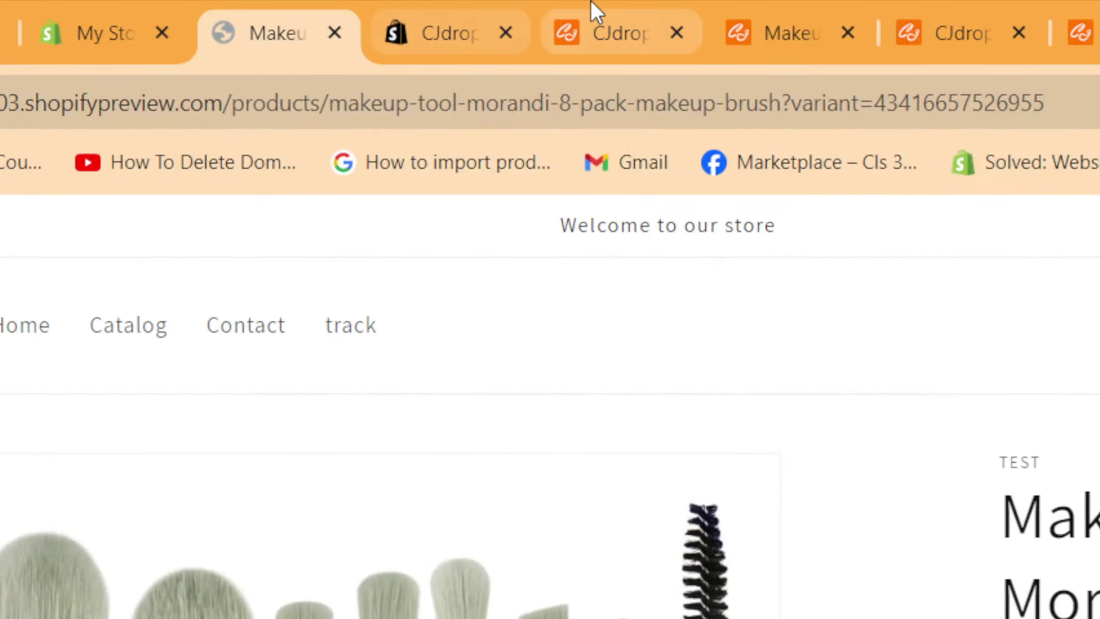
Browse the product sections on the CJdropshipping home page and switch back to the brush set's preview.
click(590, 1)
click(209, 12)
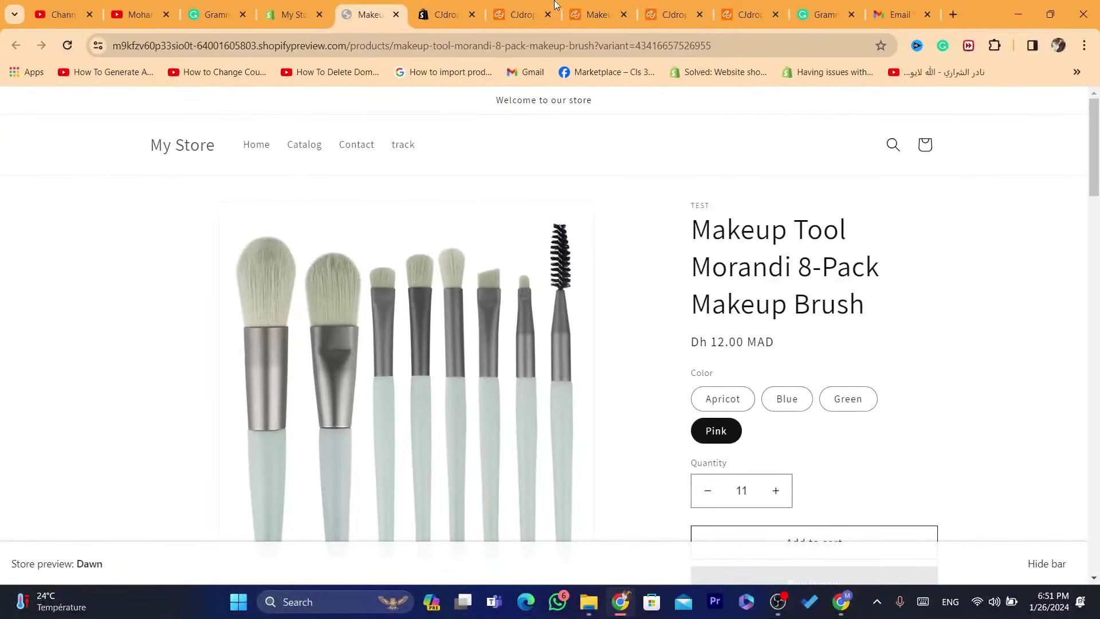
click(631, 11)
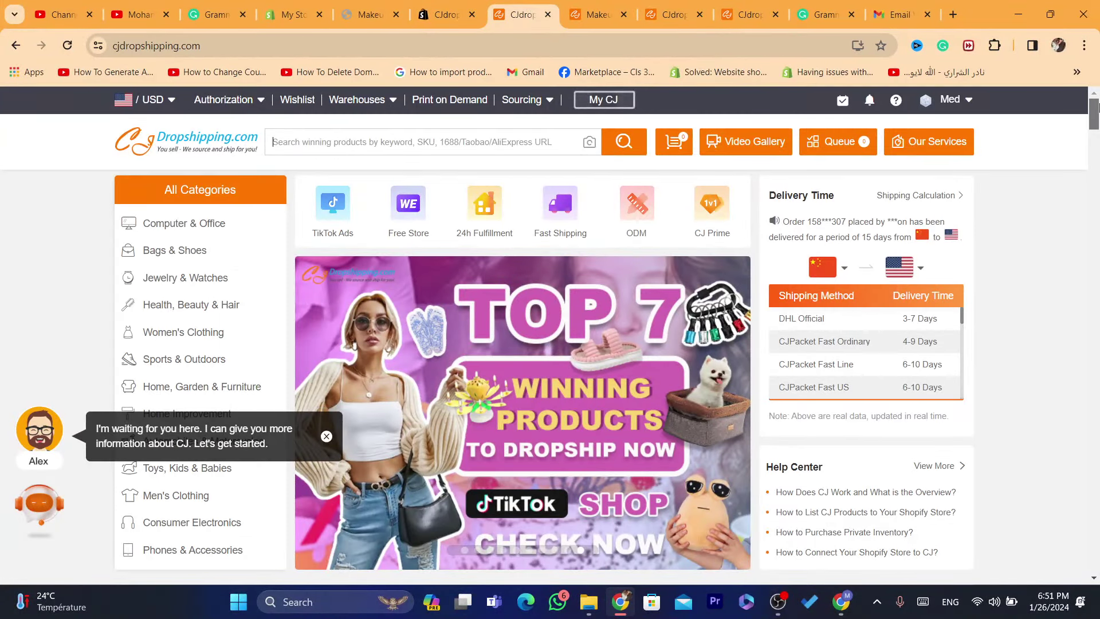
scroll(1094, 106, down, 10)
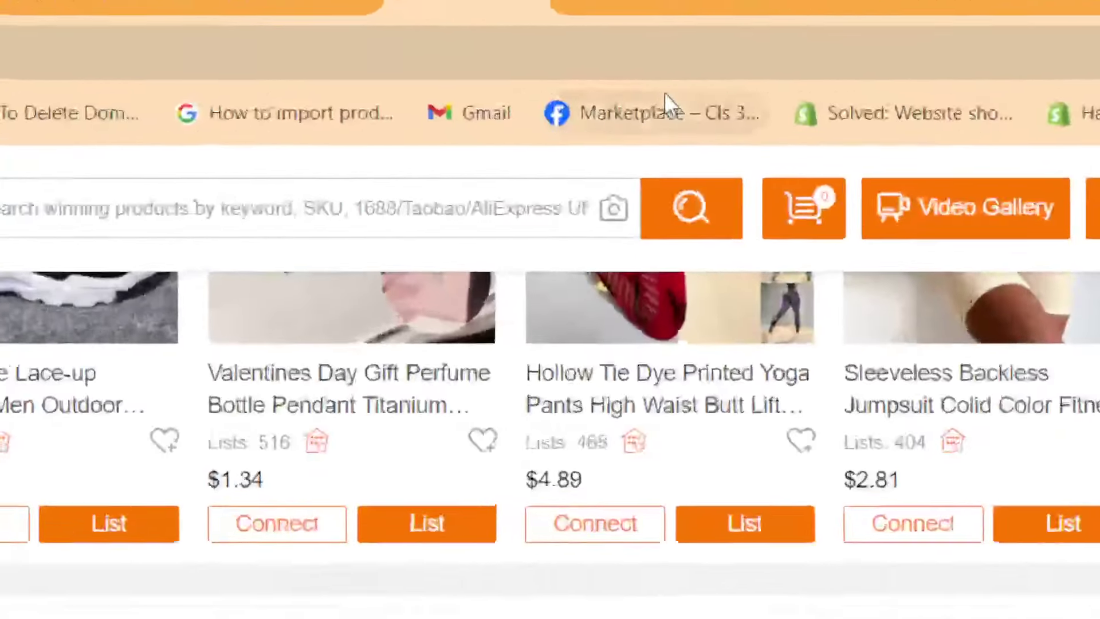
click(320, 18)
click(108, 20)
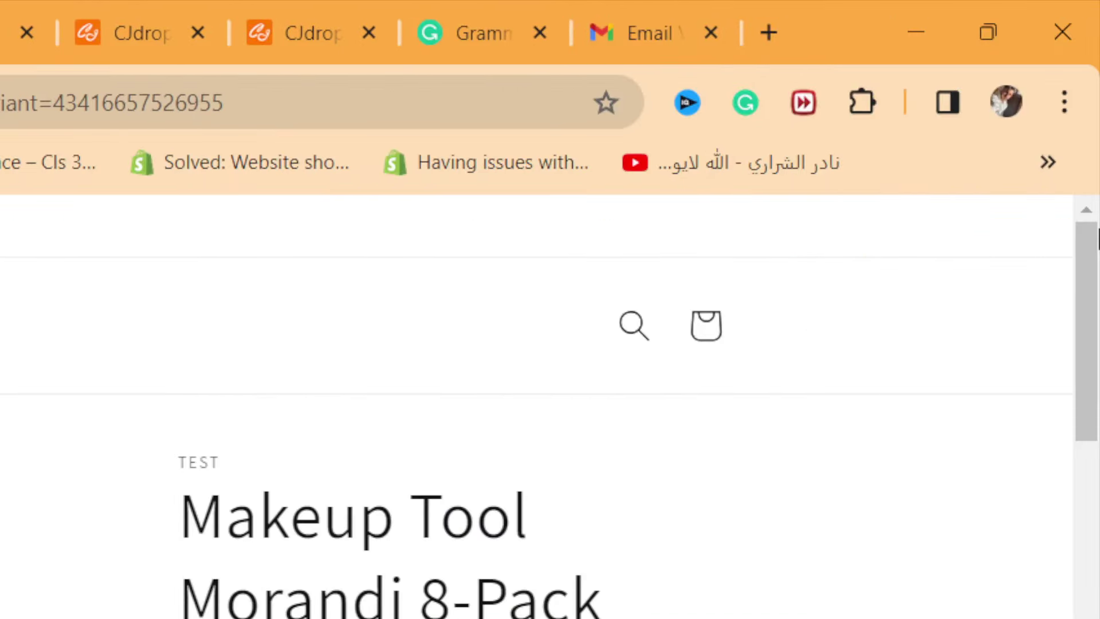
Review the brush set's store page down to its packing list and return to the page's beginning.
scroll(1098, 538, down, 10)
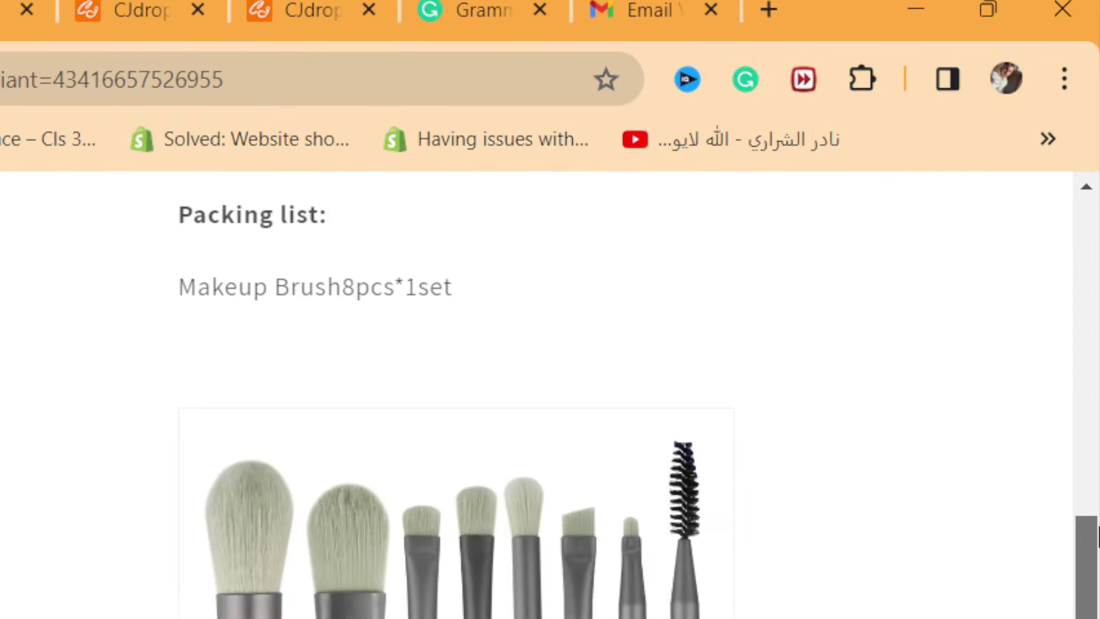
scroll(1097, 533, up, 15)
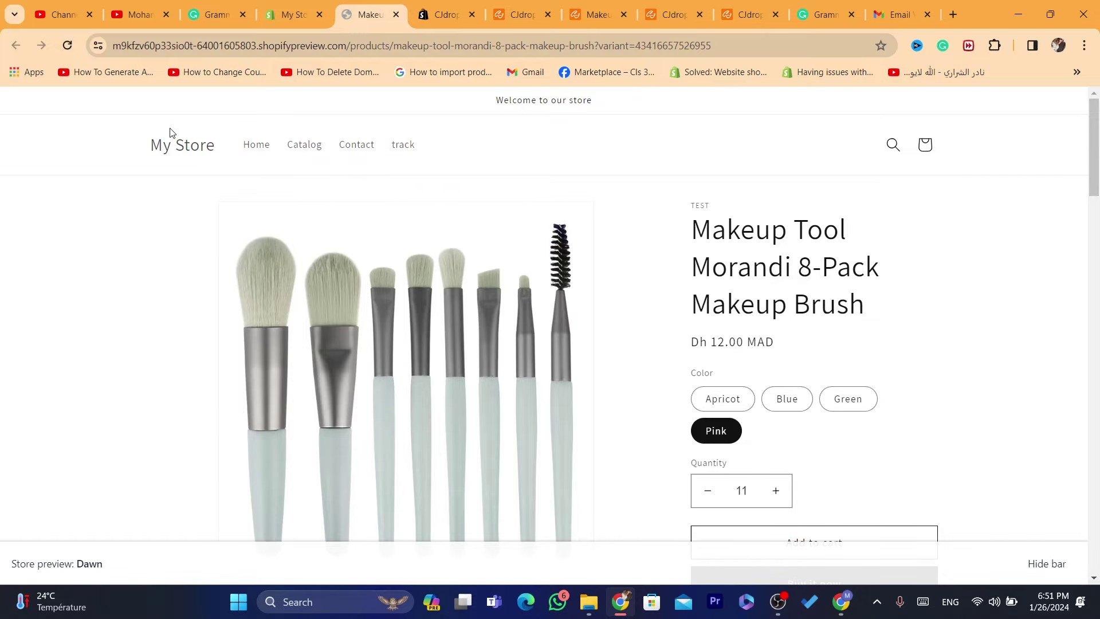
click(513, 11)
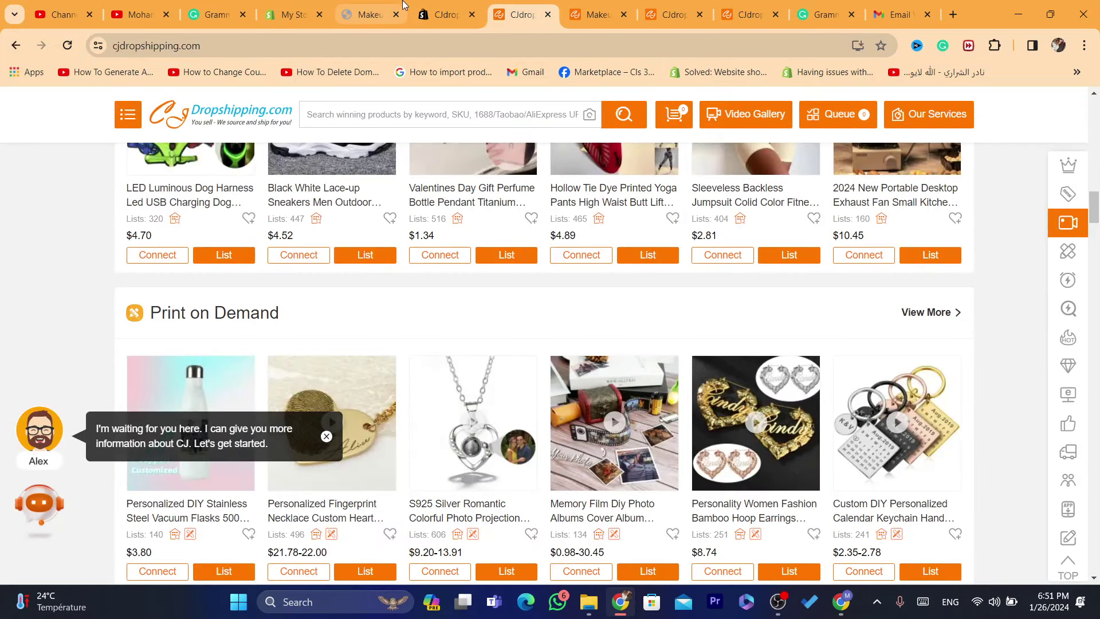
click(348, 11)
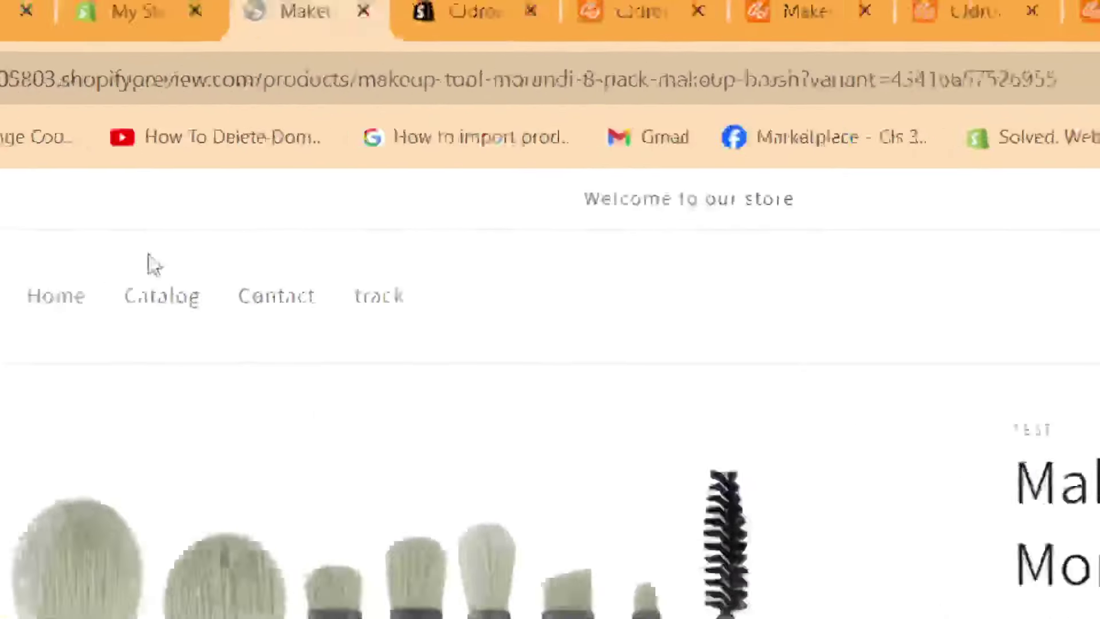
Go to the previewed store's home page and view its product listings.
click(177, 140)
click(367, 38)
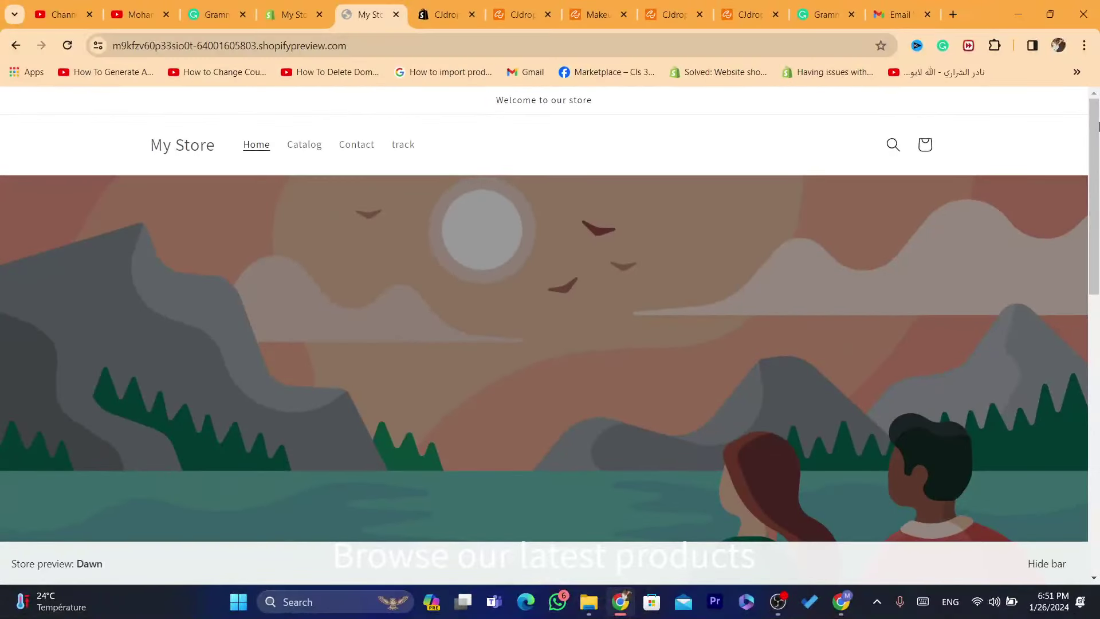
scroll(974, 363, down, 10)
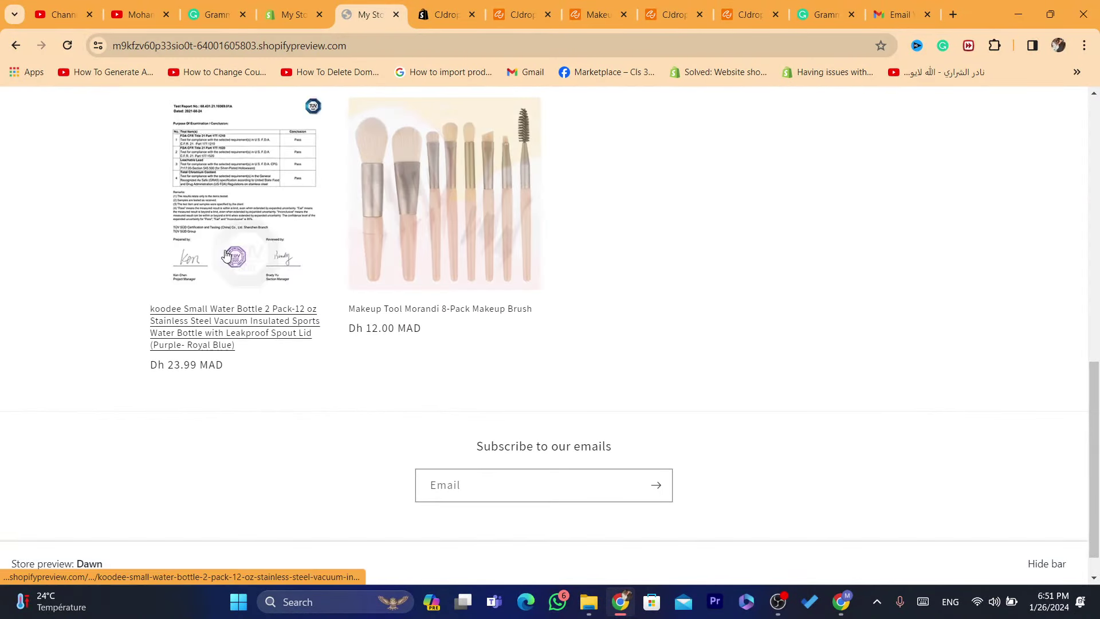
Open the koodee Small Water Bottle 2 Pack product from the store's home page and examine its title and description.
click(241, 218)
click(367, 46)
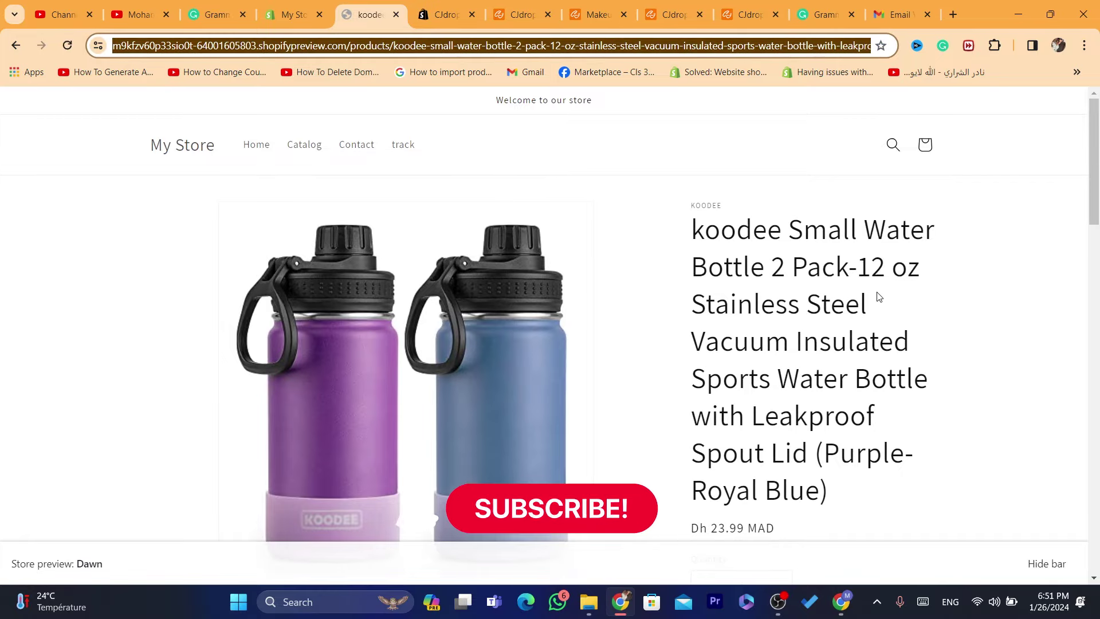
drag(691, 228, 899, 462)
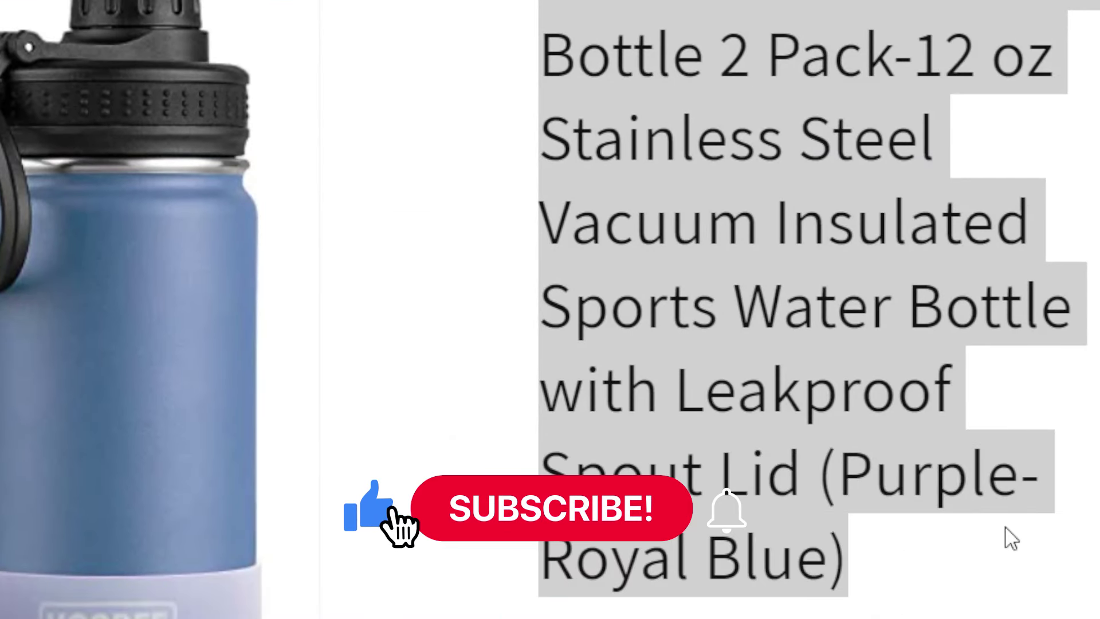
click(1008, 530)
drag(697, 213, 848, 499)
scroll(733, 524, down, 20)
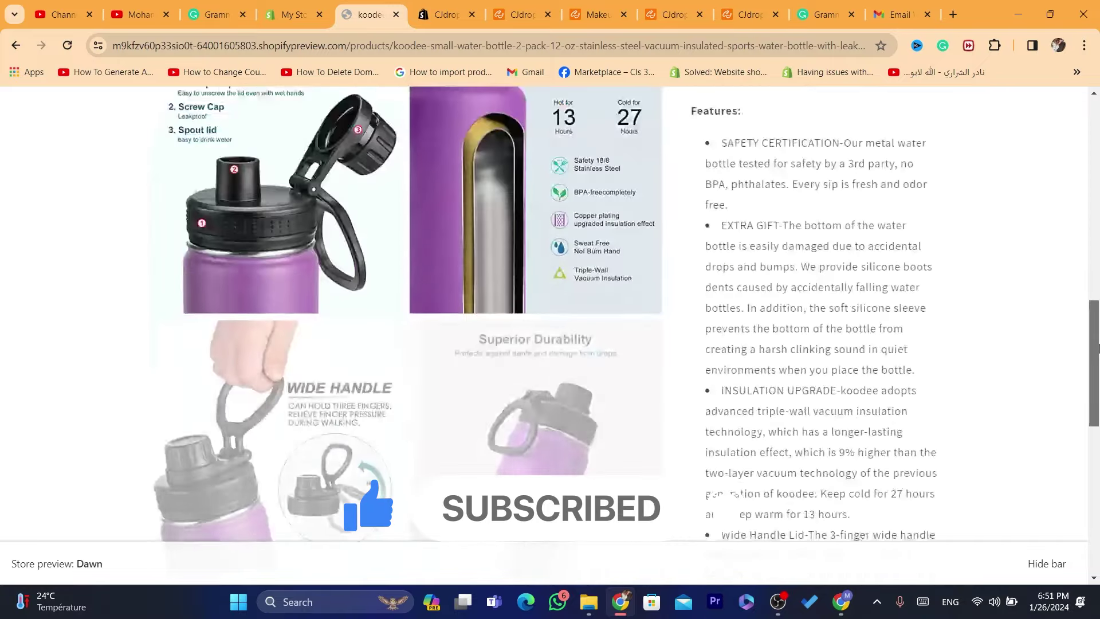